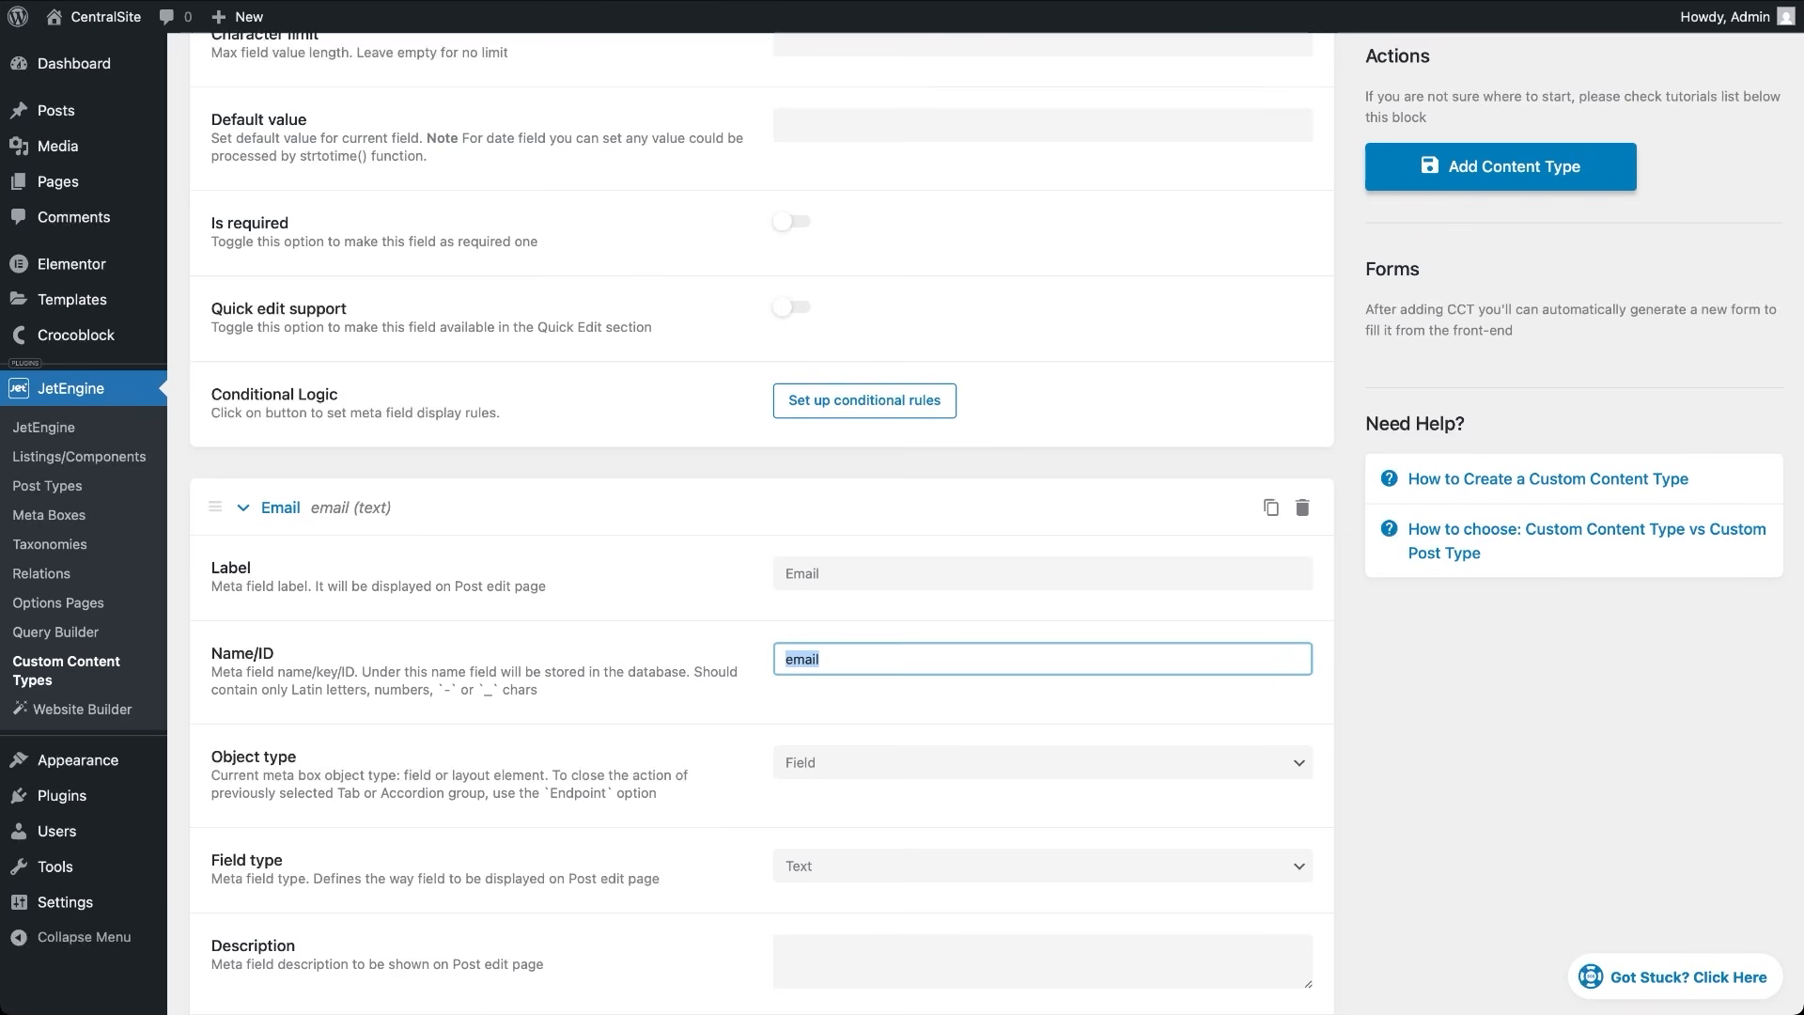
Scroll down past the new Email field to reach the New Field button
scroll(761, 507, "down", 7)
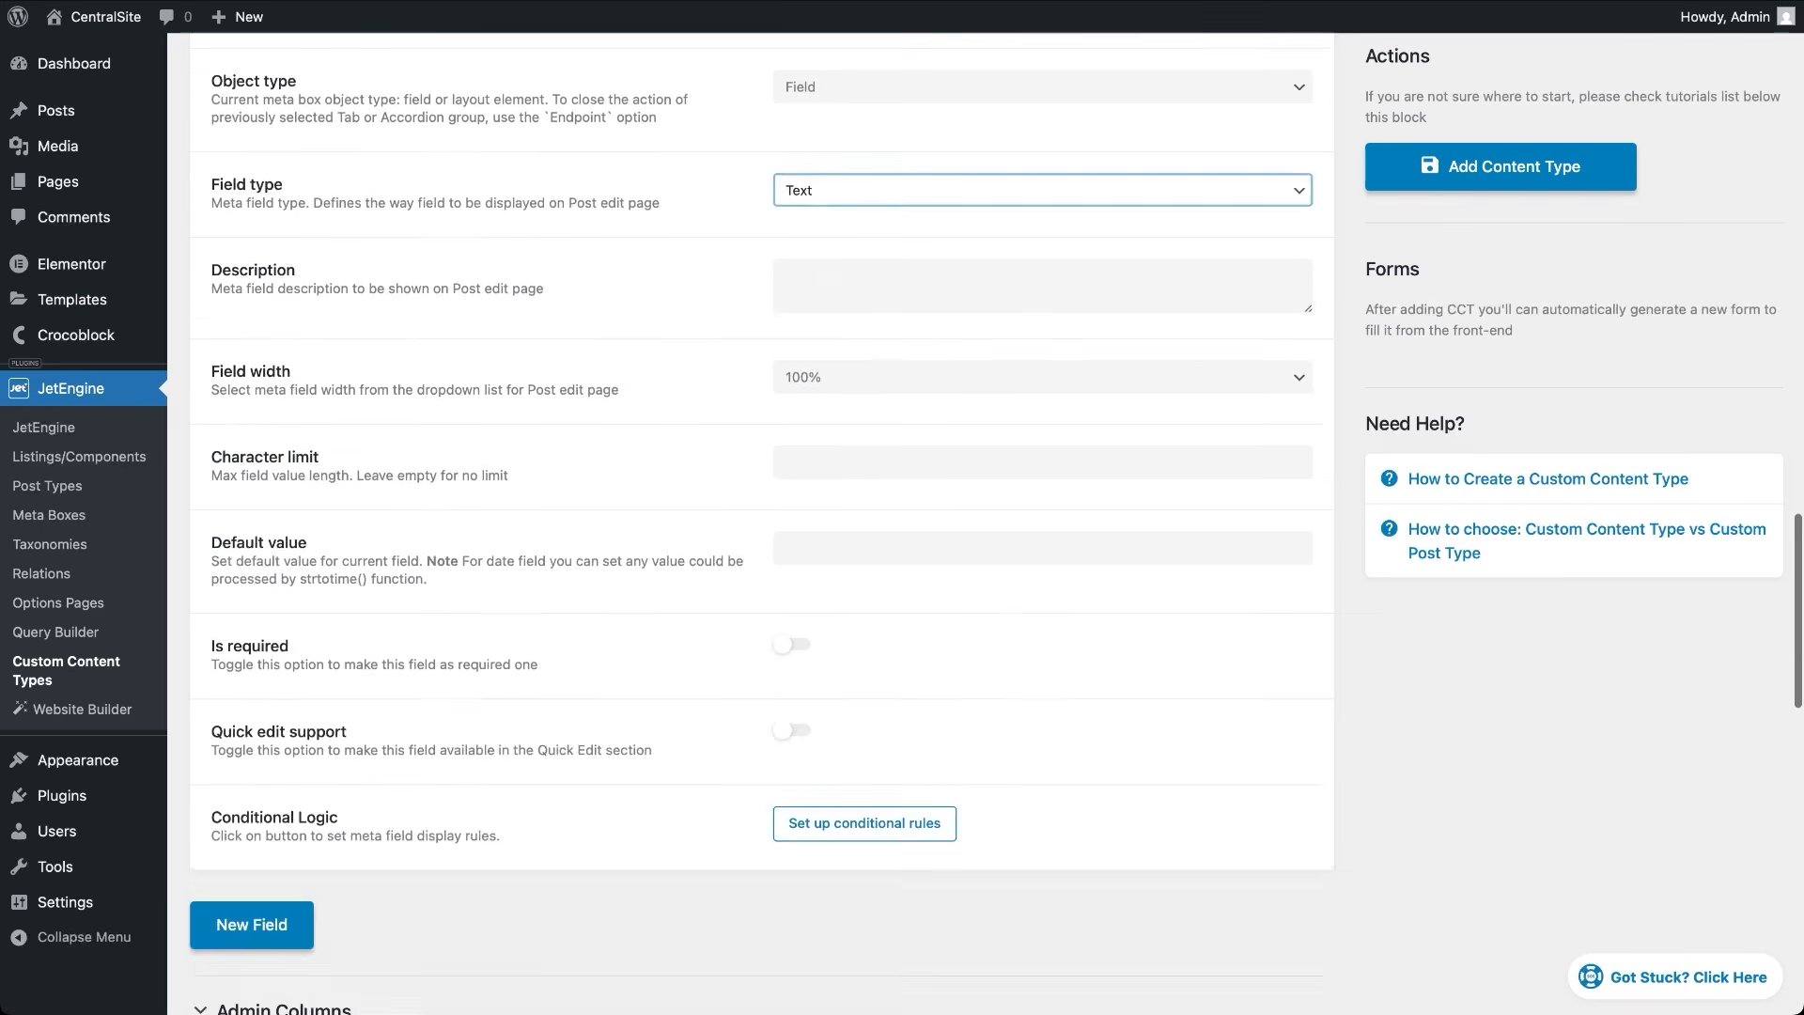
scroll(761, 522, "down", 6)
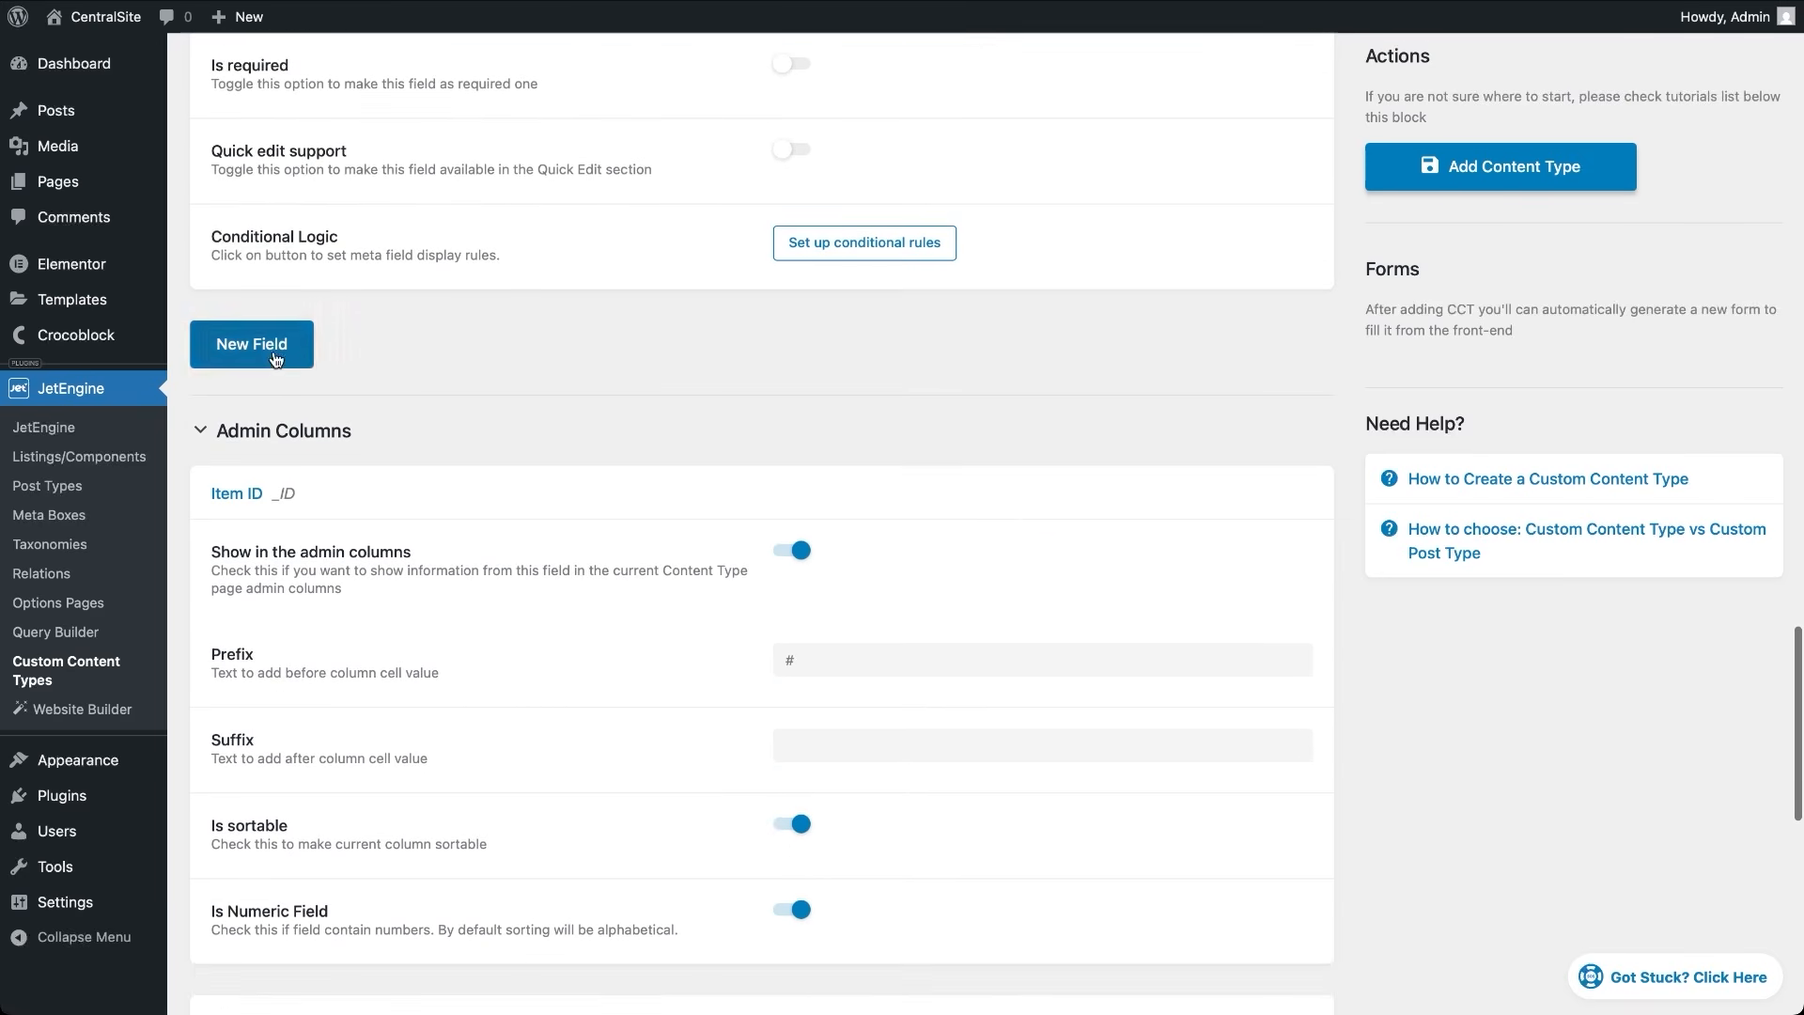
Add a field labelled Photo with Field type Media and Value format Media URL
left_click(275, 359)
left_click(797, 412)
type("Photo")
key("Tab")
key("Tab")
key("Tab")
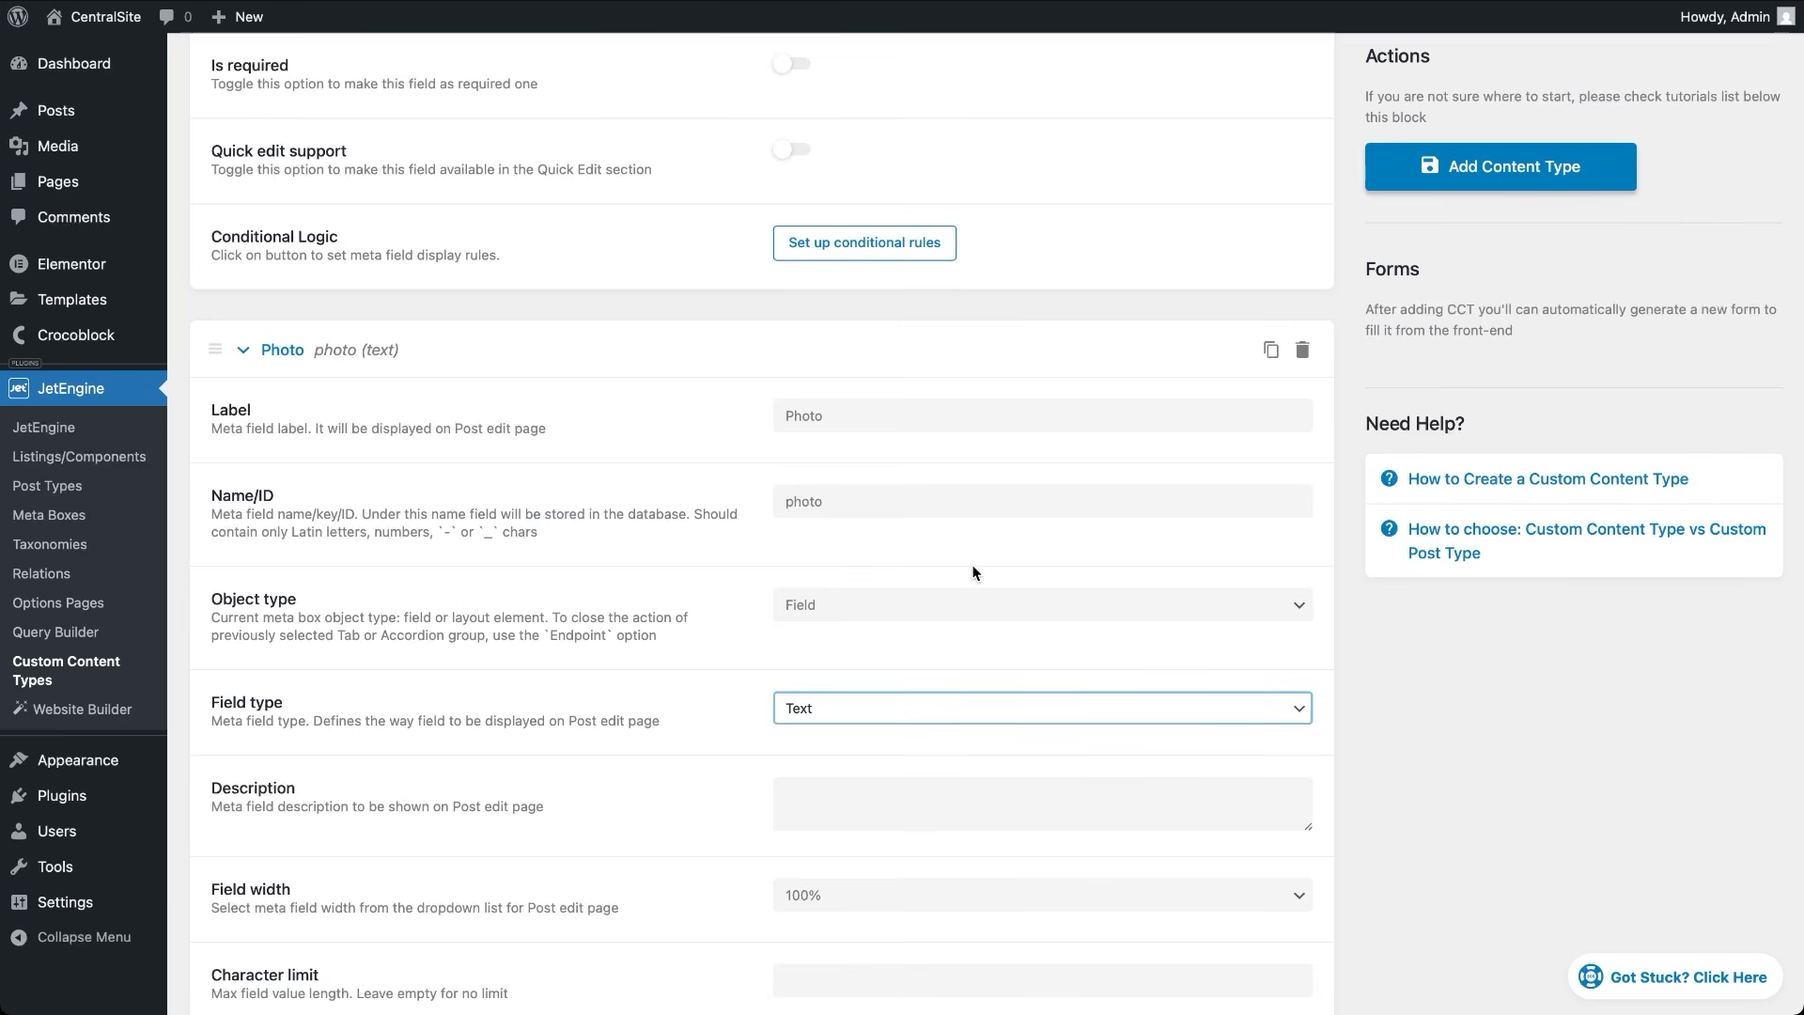
left_click(958, 708)
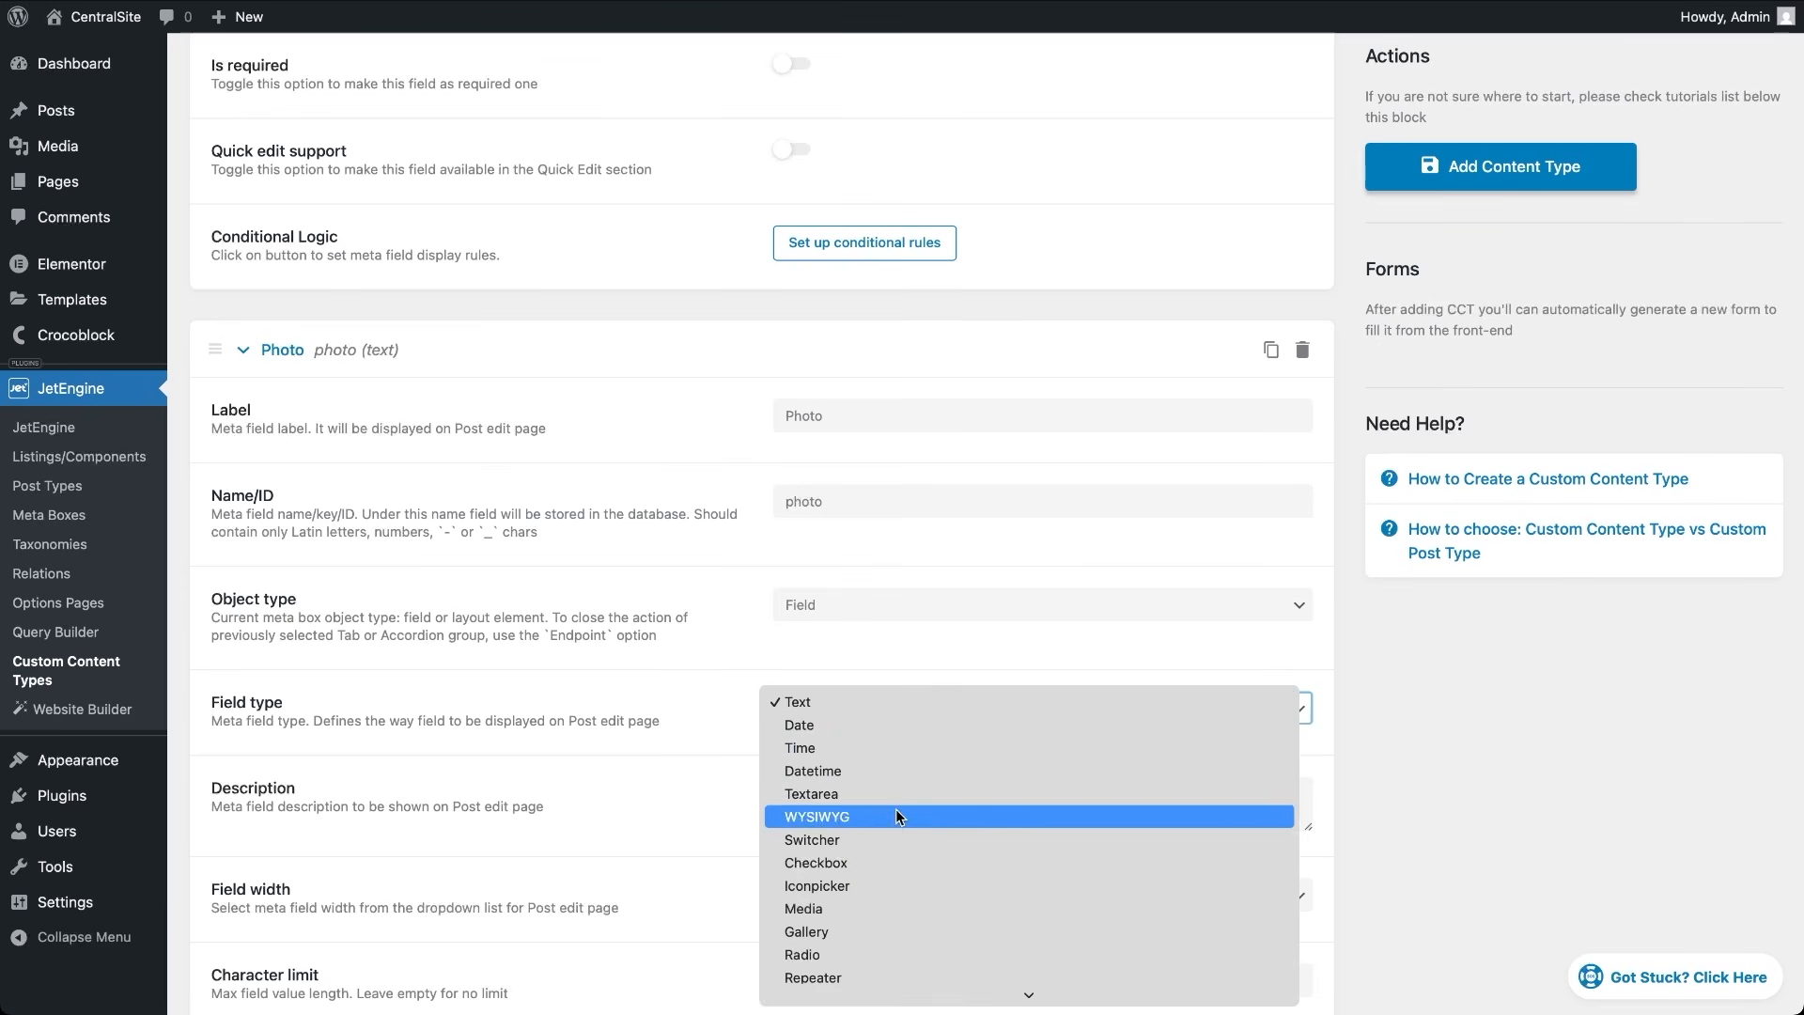
left_click(862, 907)
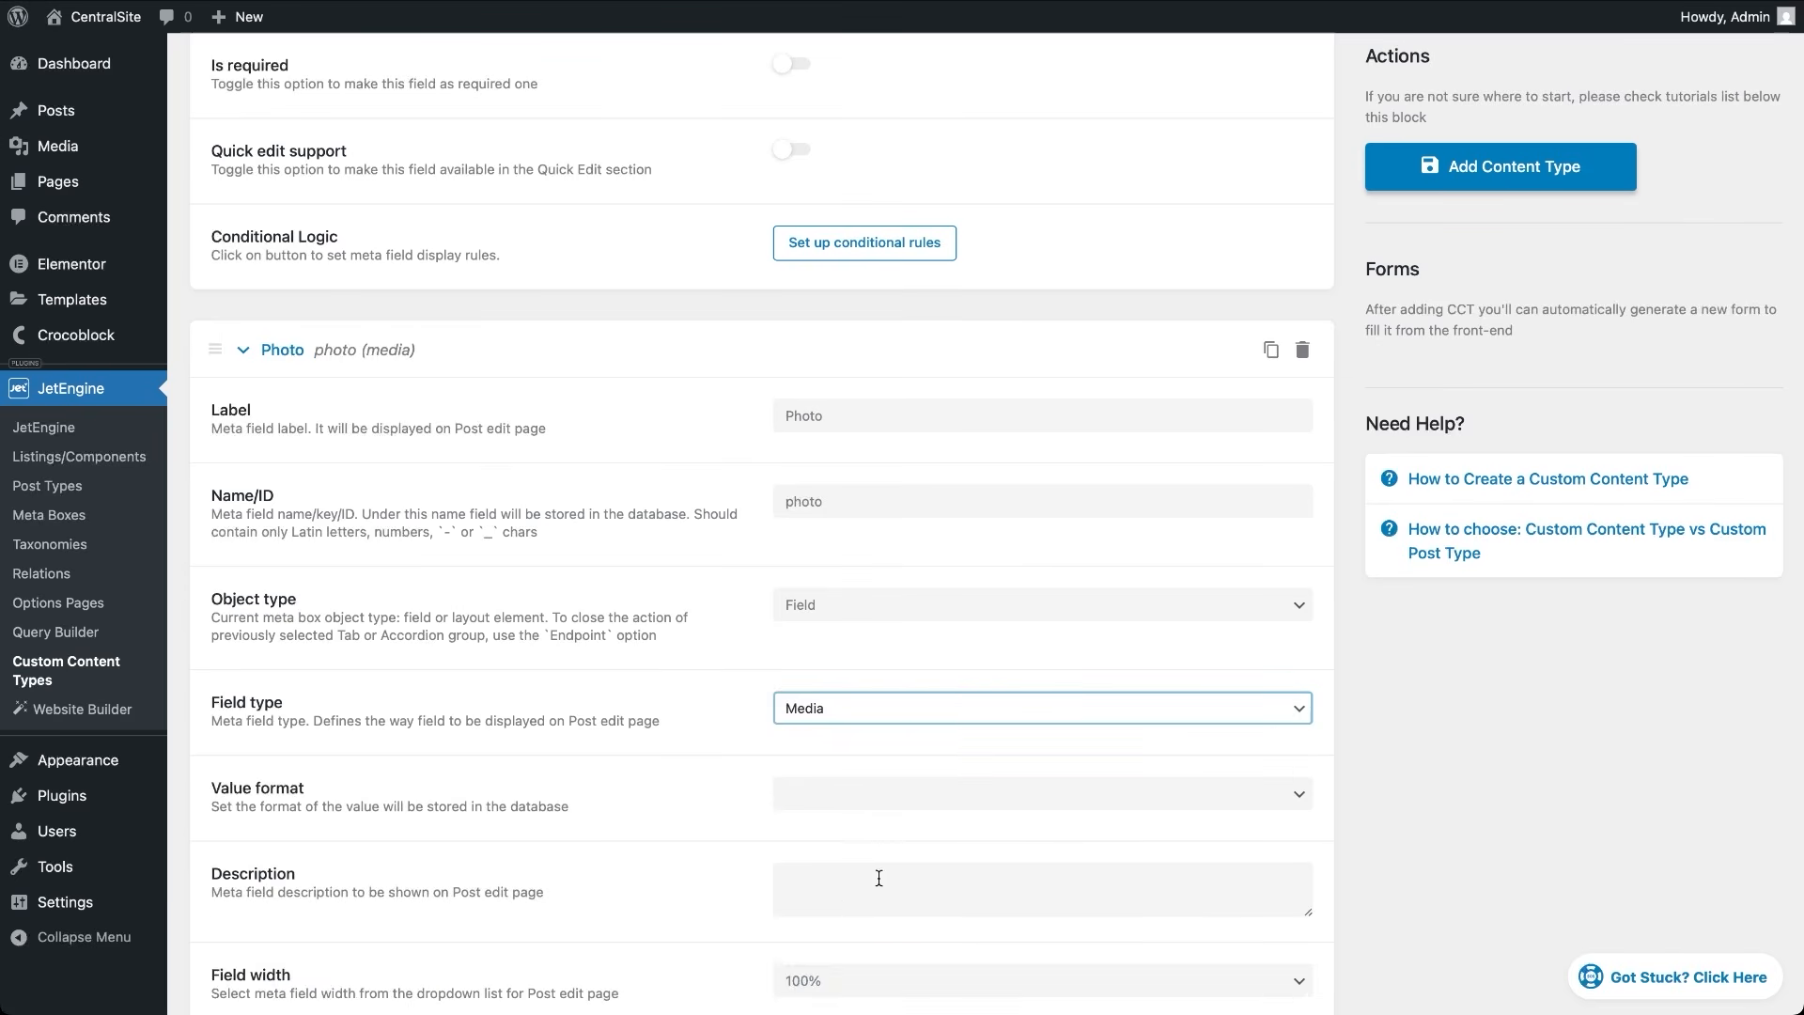
left_click(865, 795)
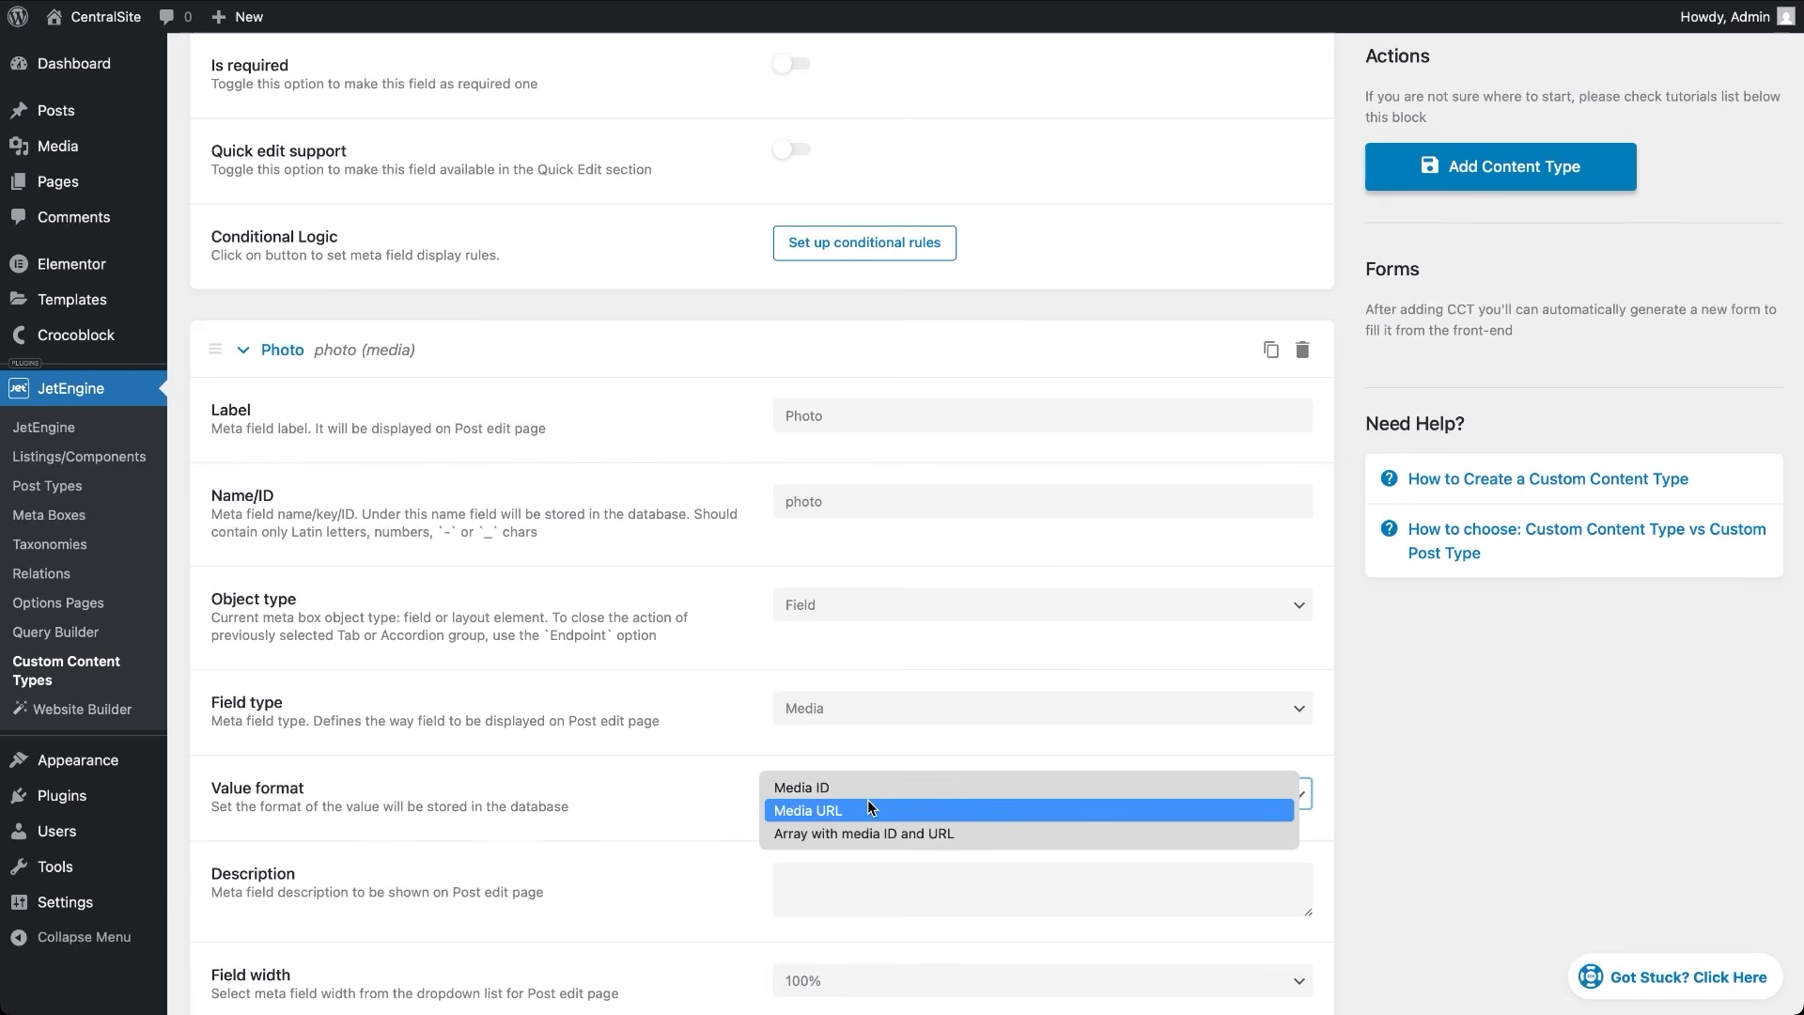
left_click(868, 804)
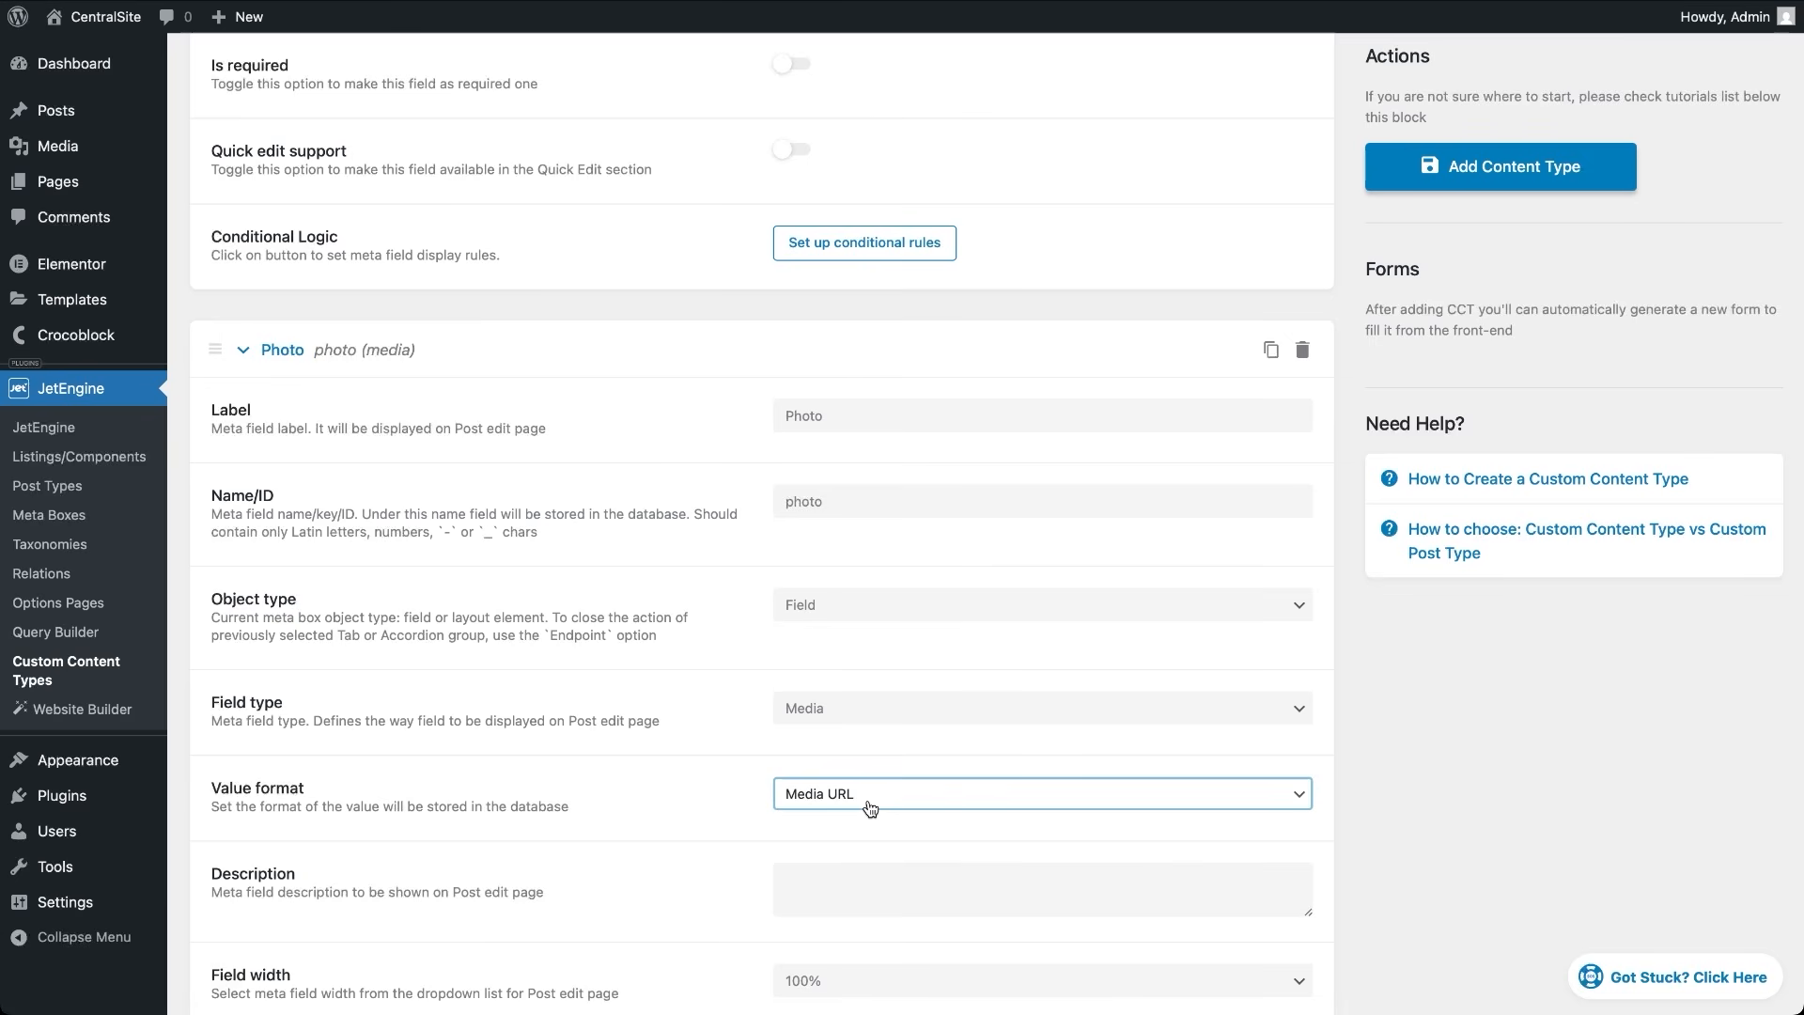
Turn on 'Show in the admin columns' for the Name, Email and Photo fields
scroll(718, 945, "down", 7)
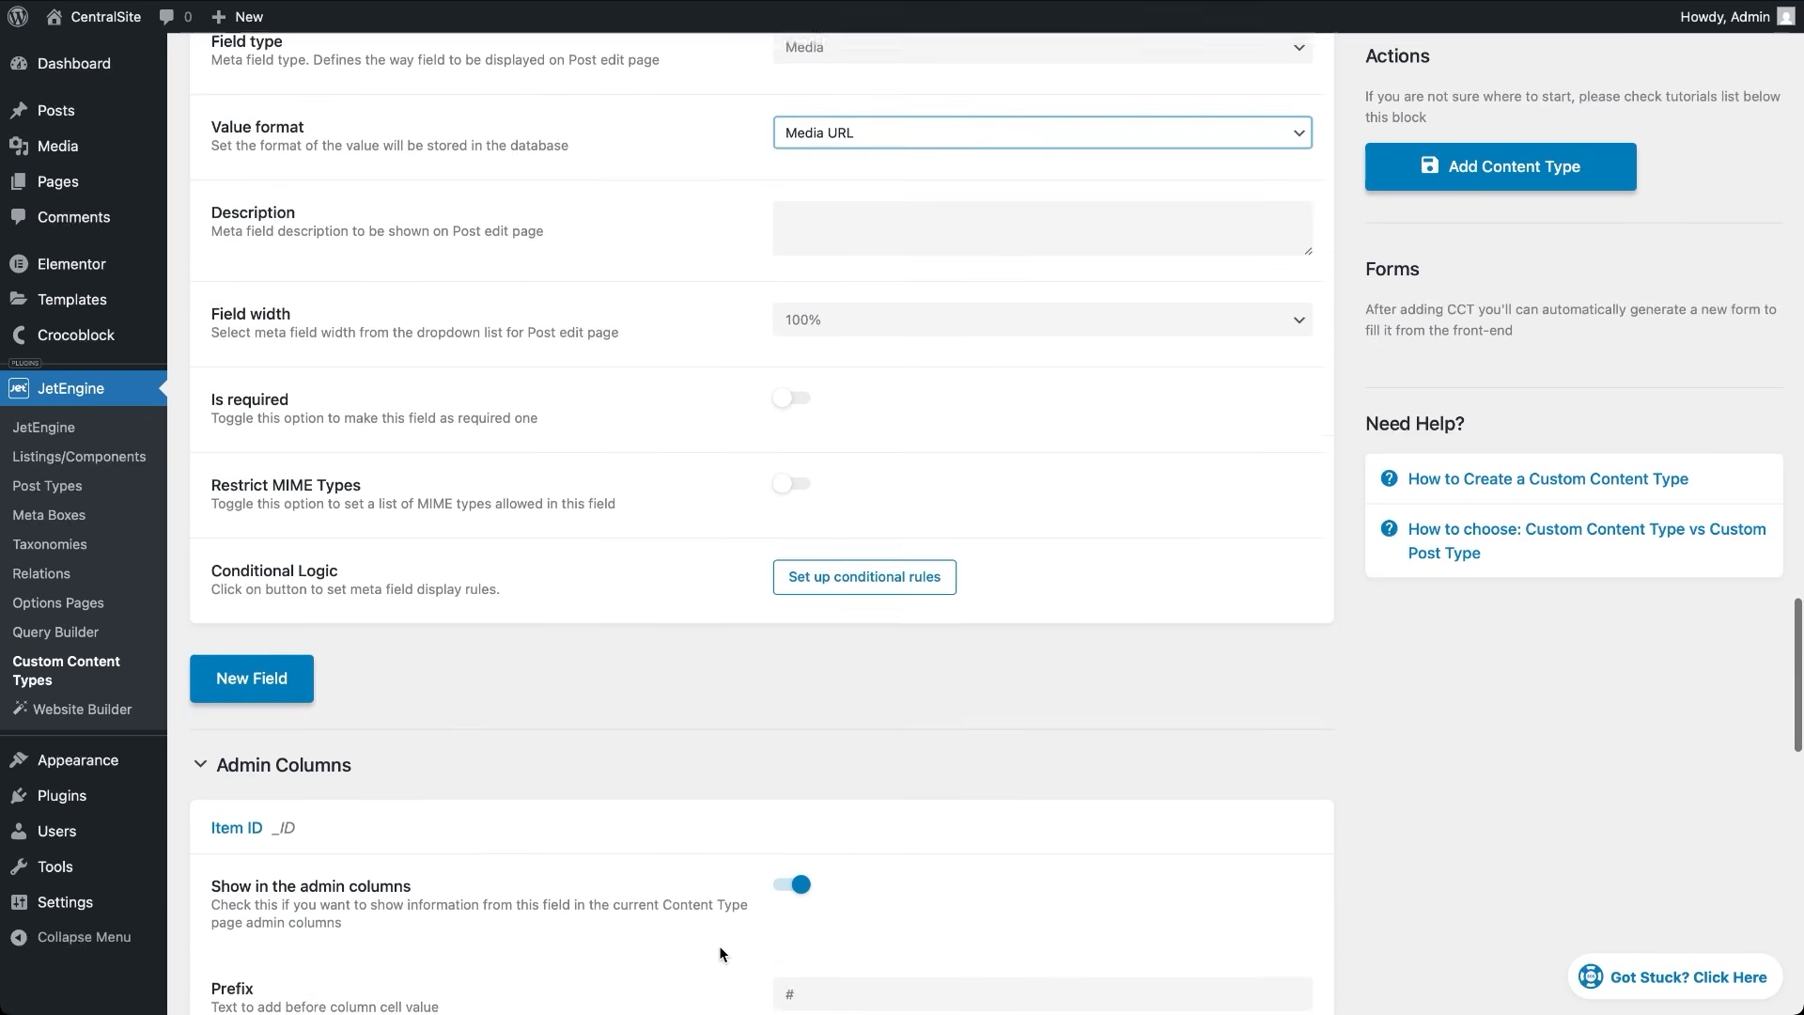
scroll(720, 949, "down", 9)
scroll(719, 945, "down", 2)
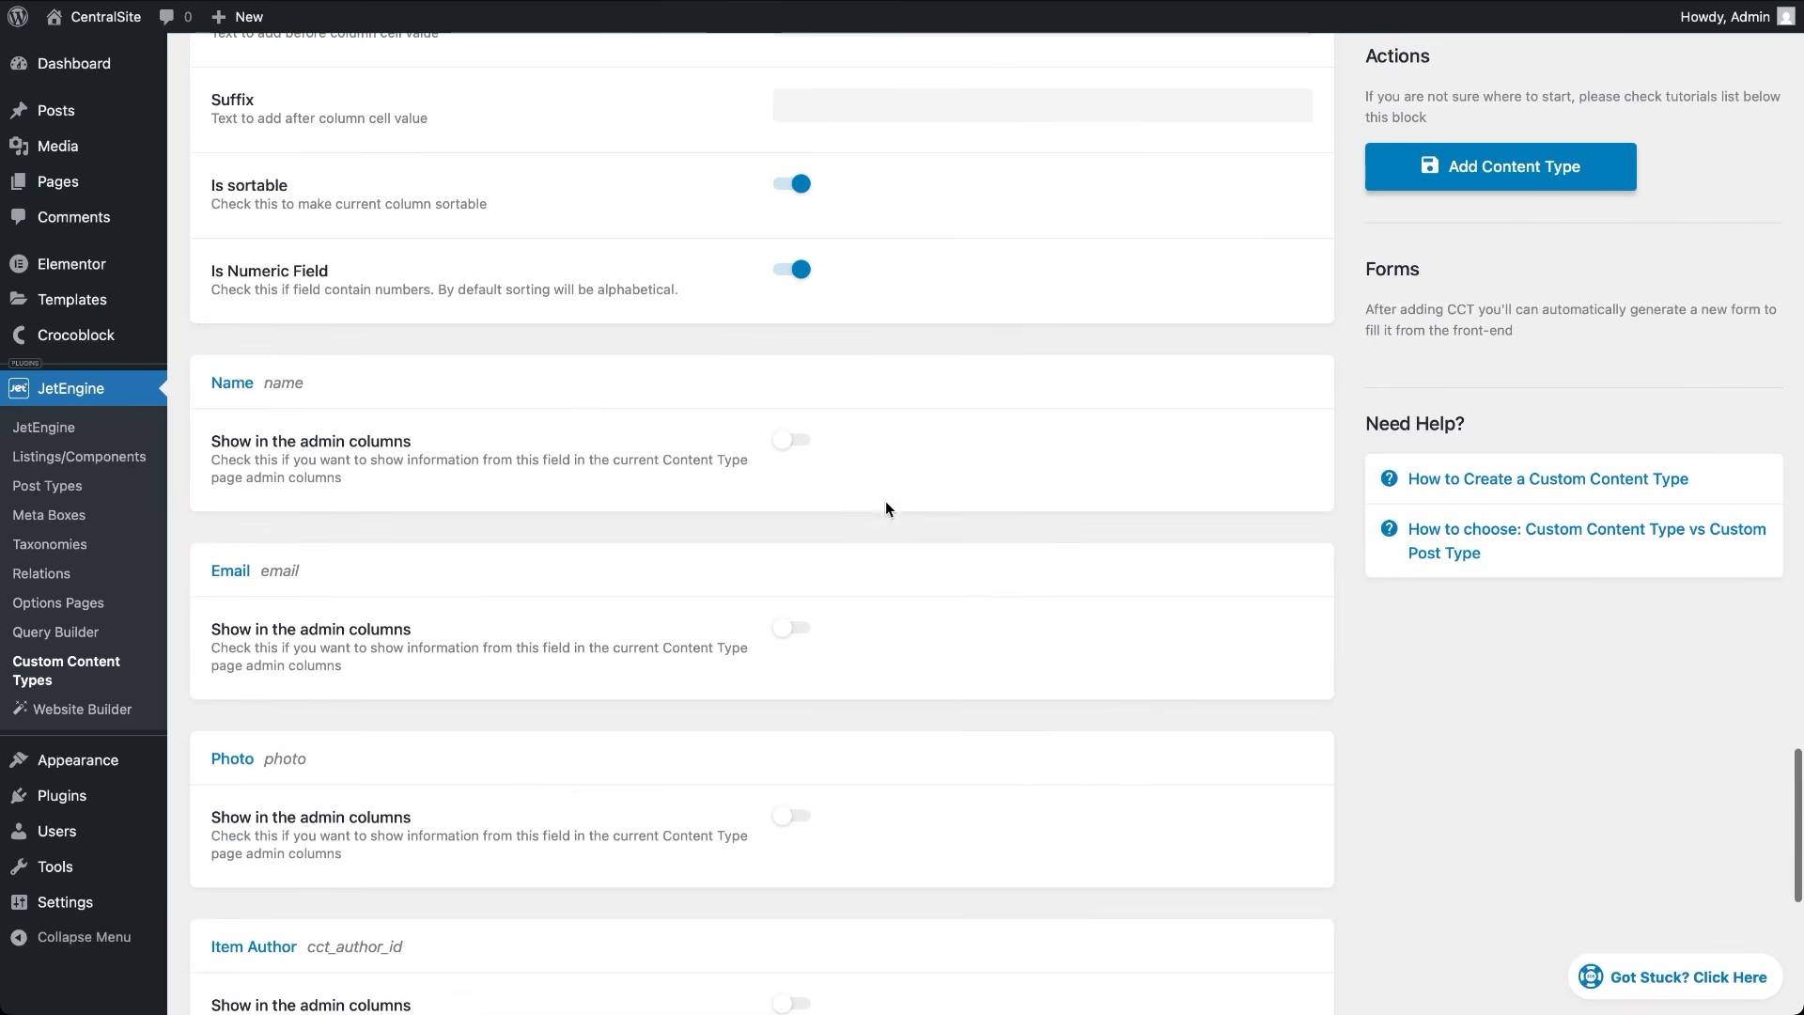
left_click(794, 440)
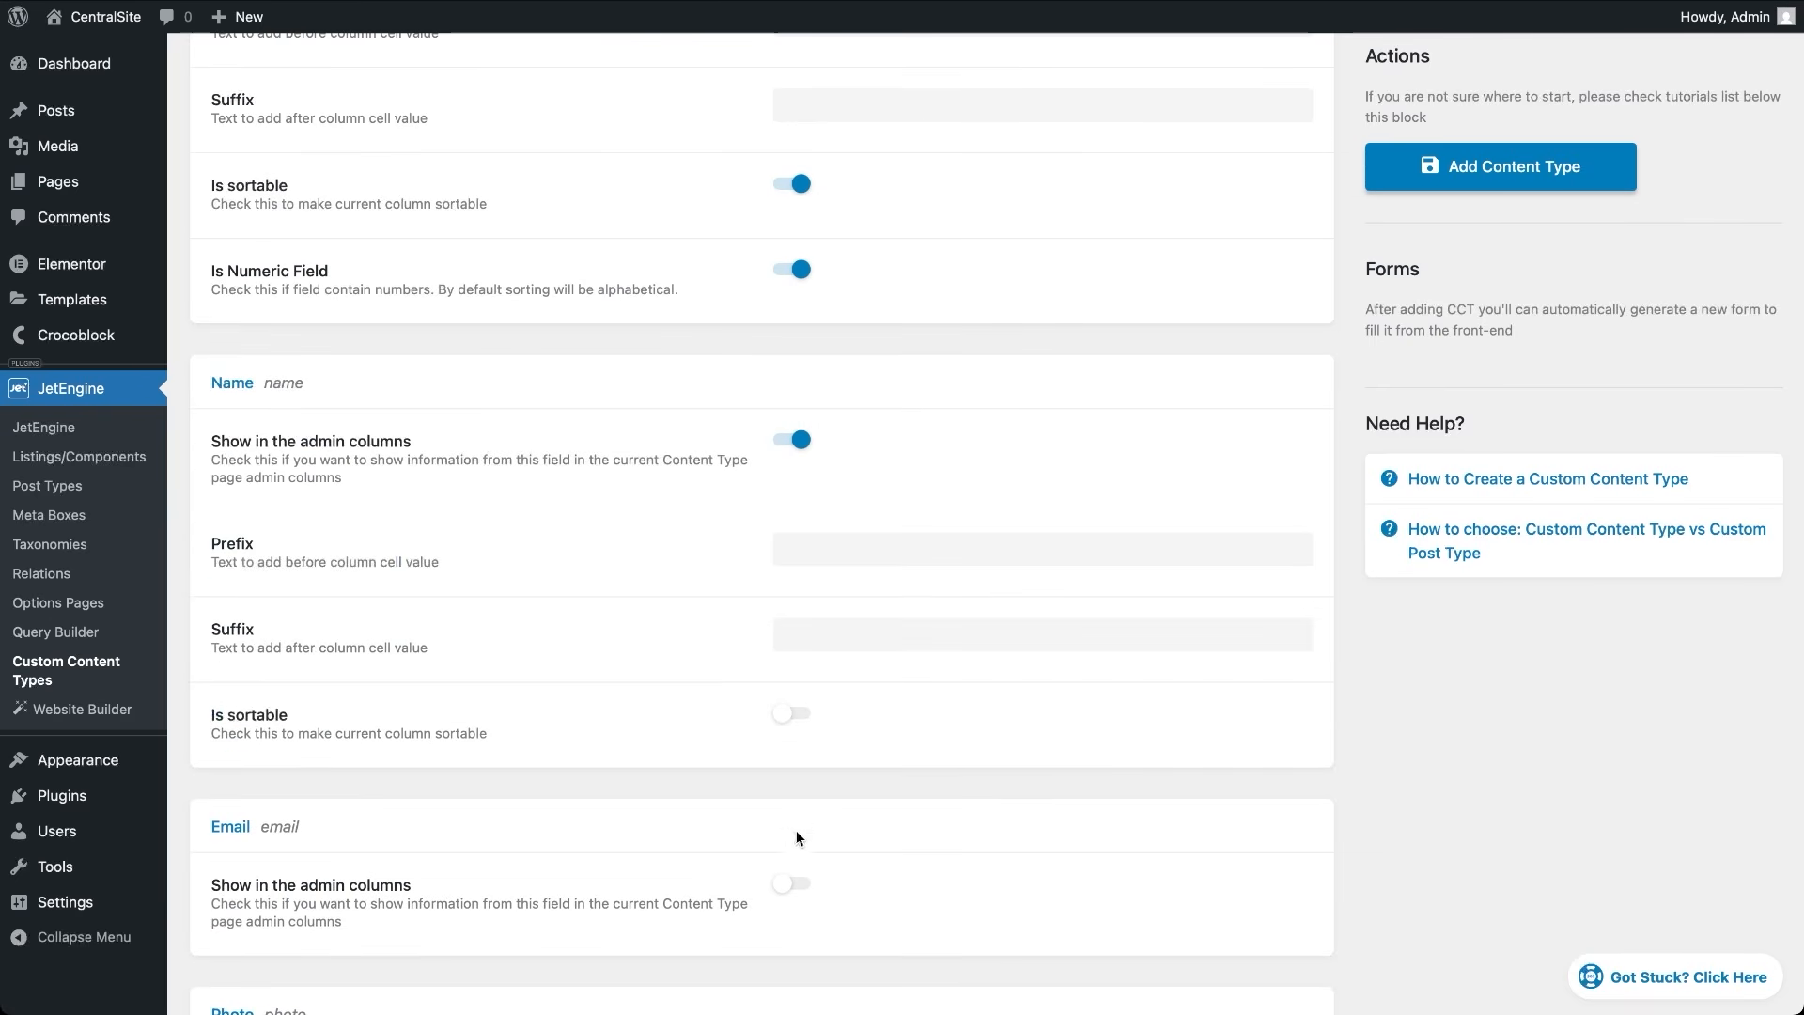
scroll(781, 862, "down", 5)
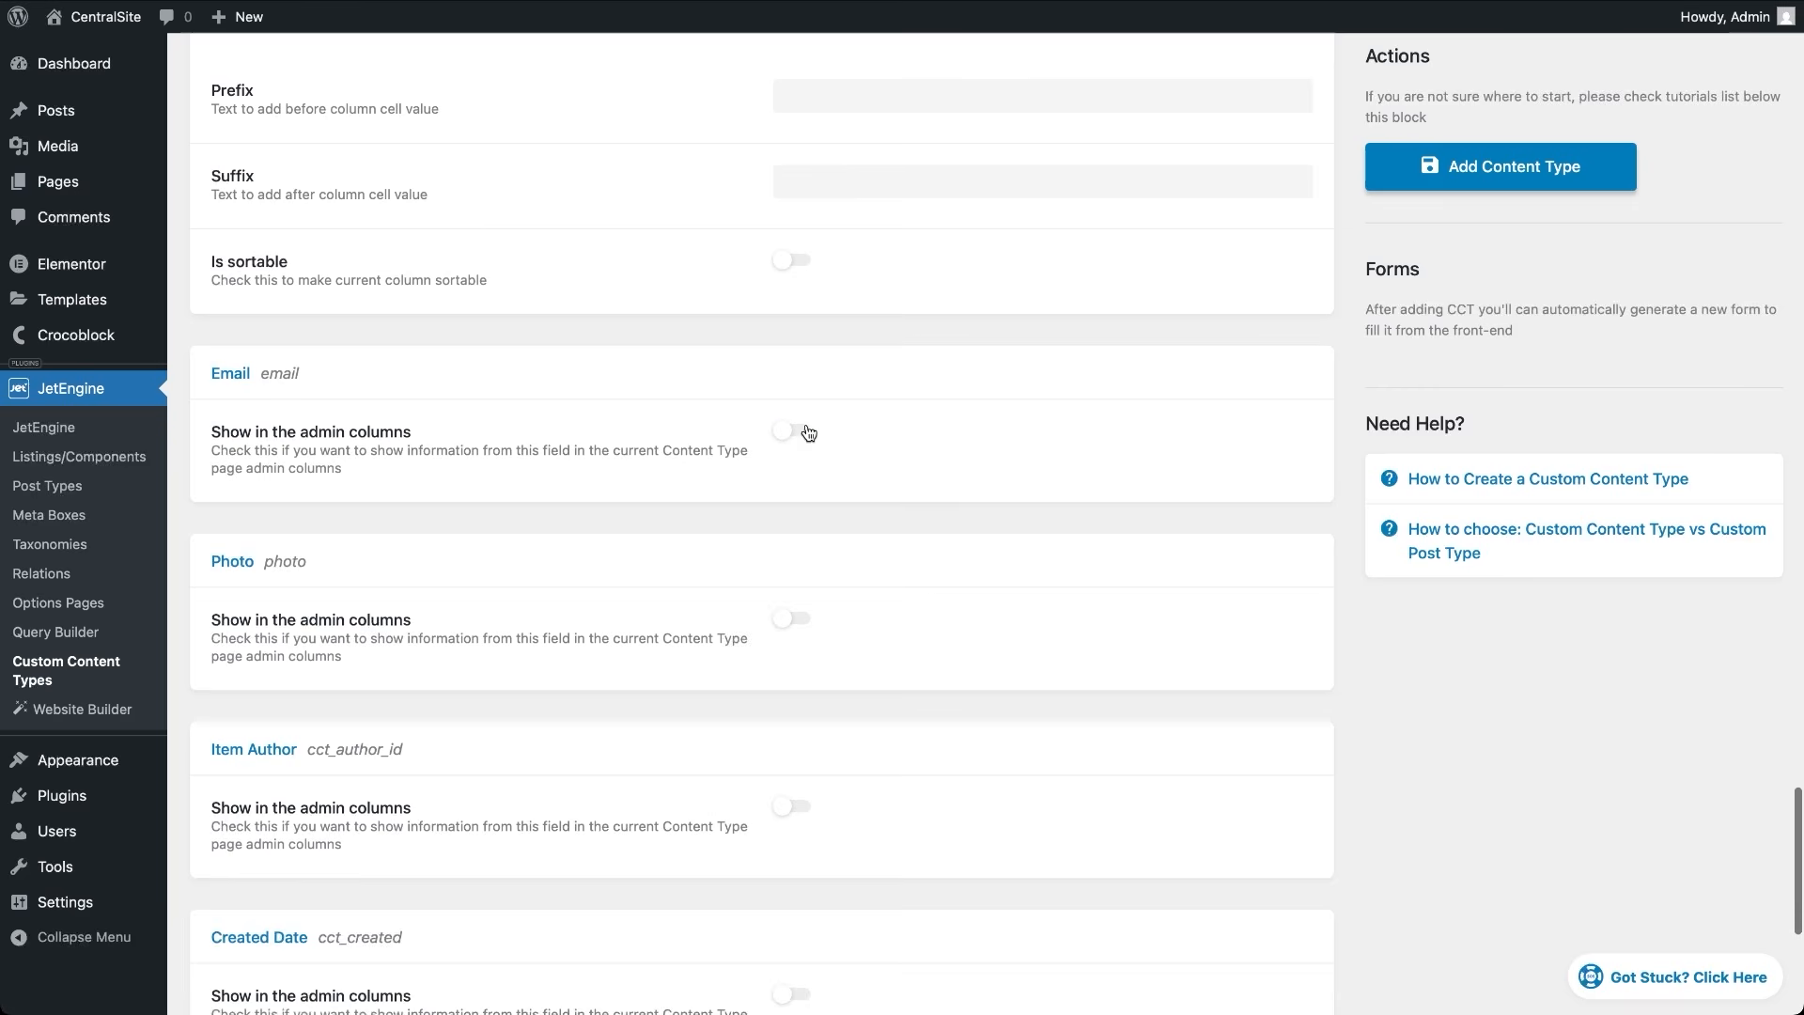
left_click(808, 432)
scroll(874, 705, "down", 3)
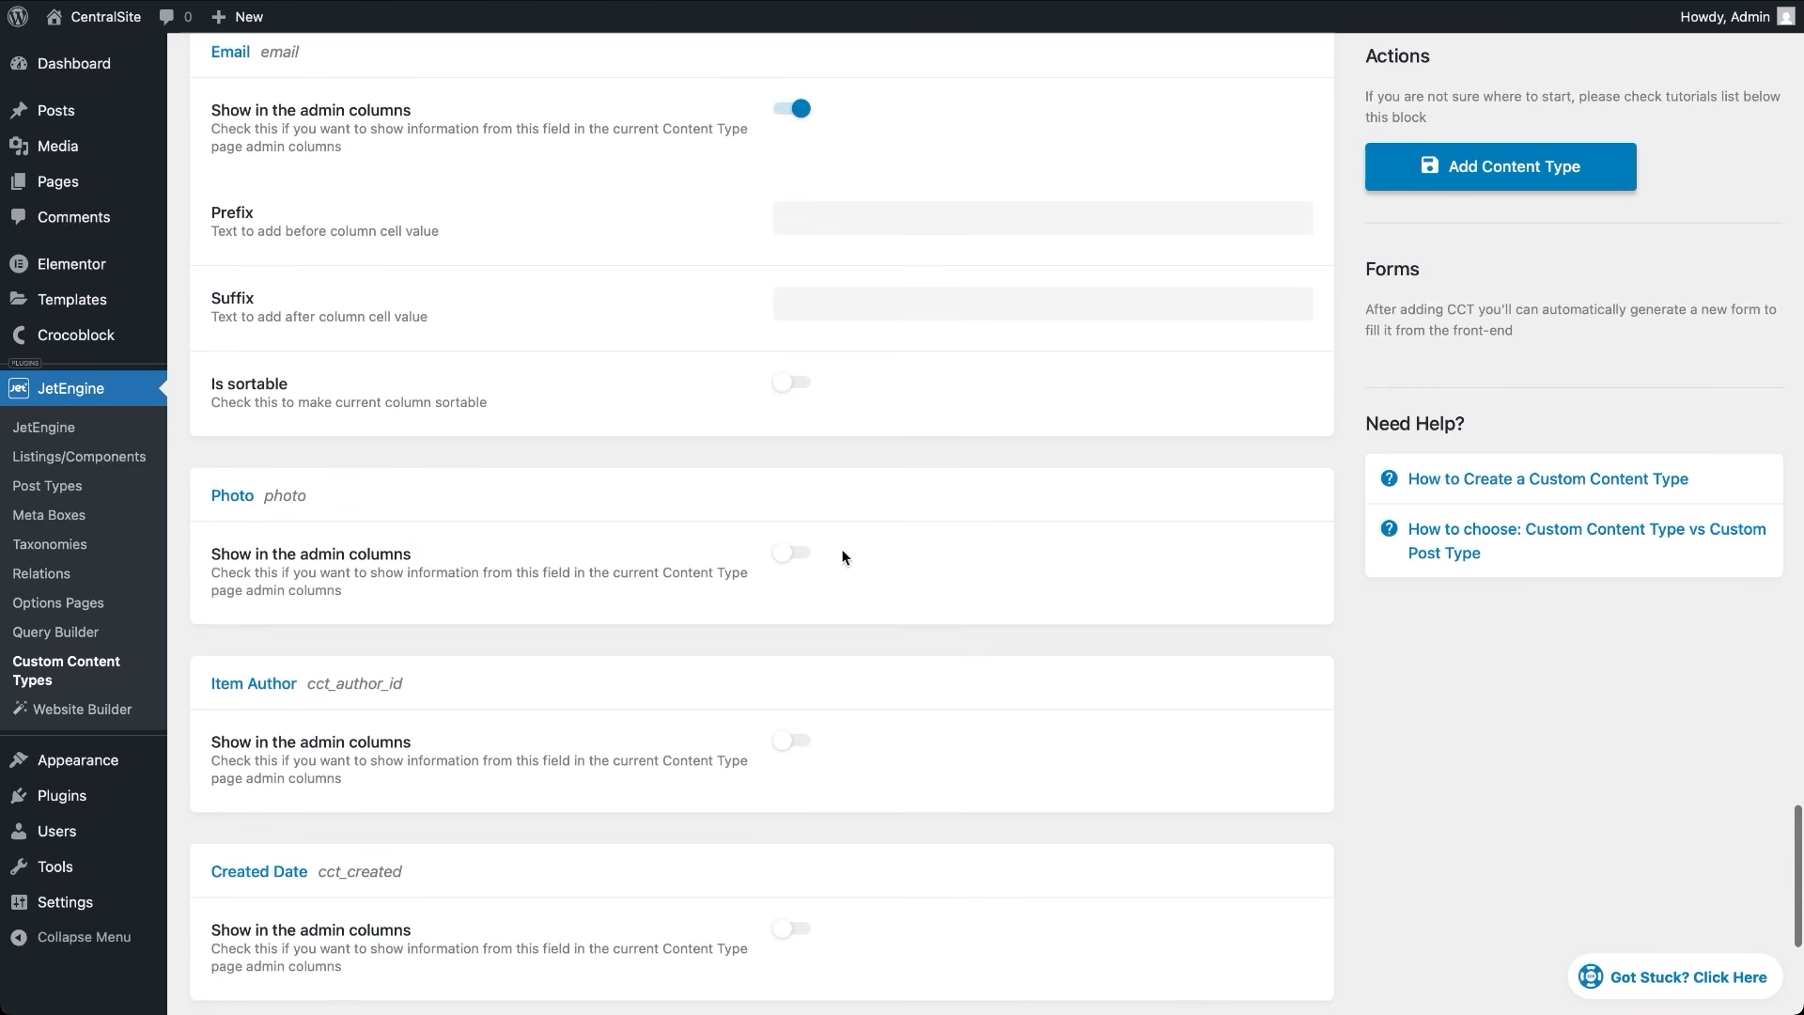
left_click(796, 554)
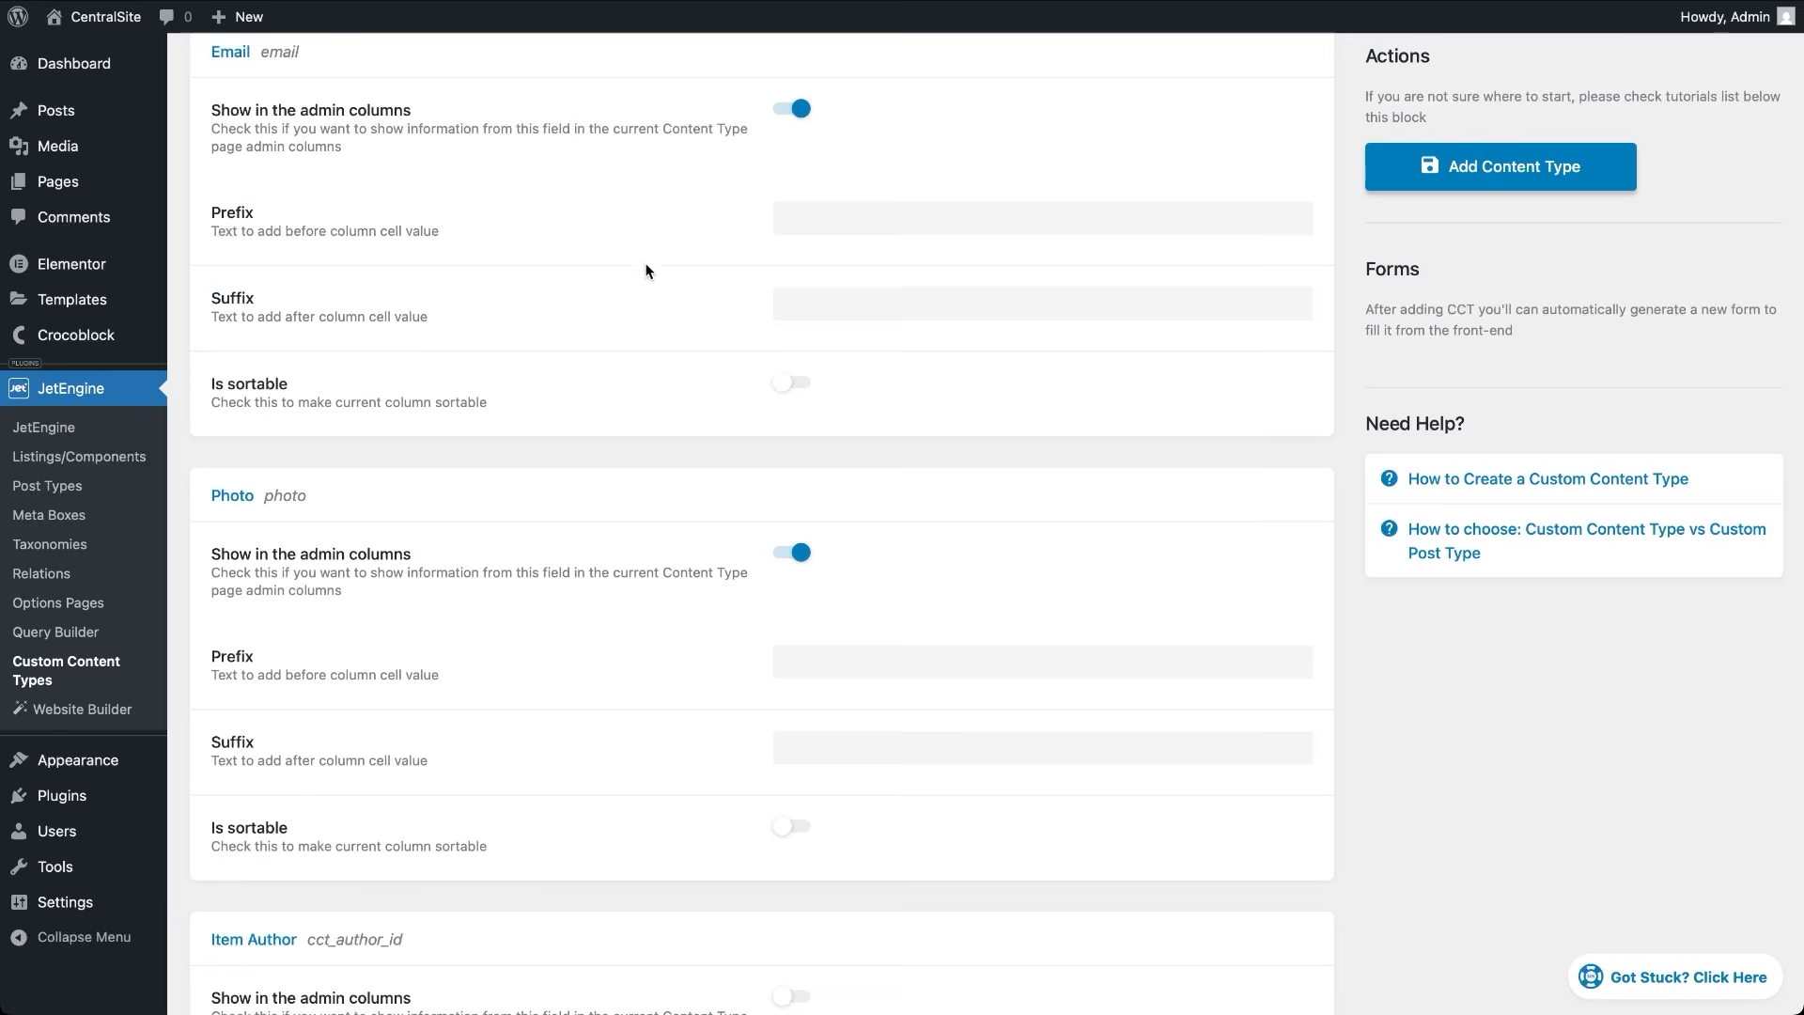
scroll(646, 272, "up", 20)
scroll(641, 260, "up", 12)
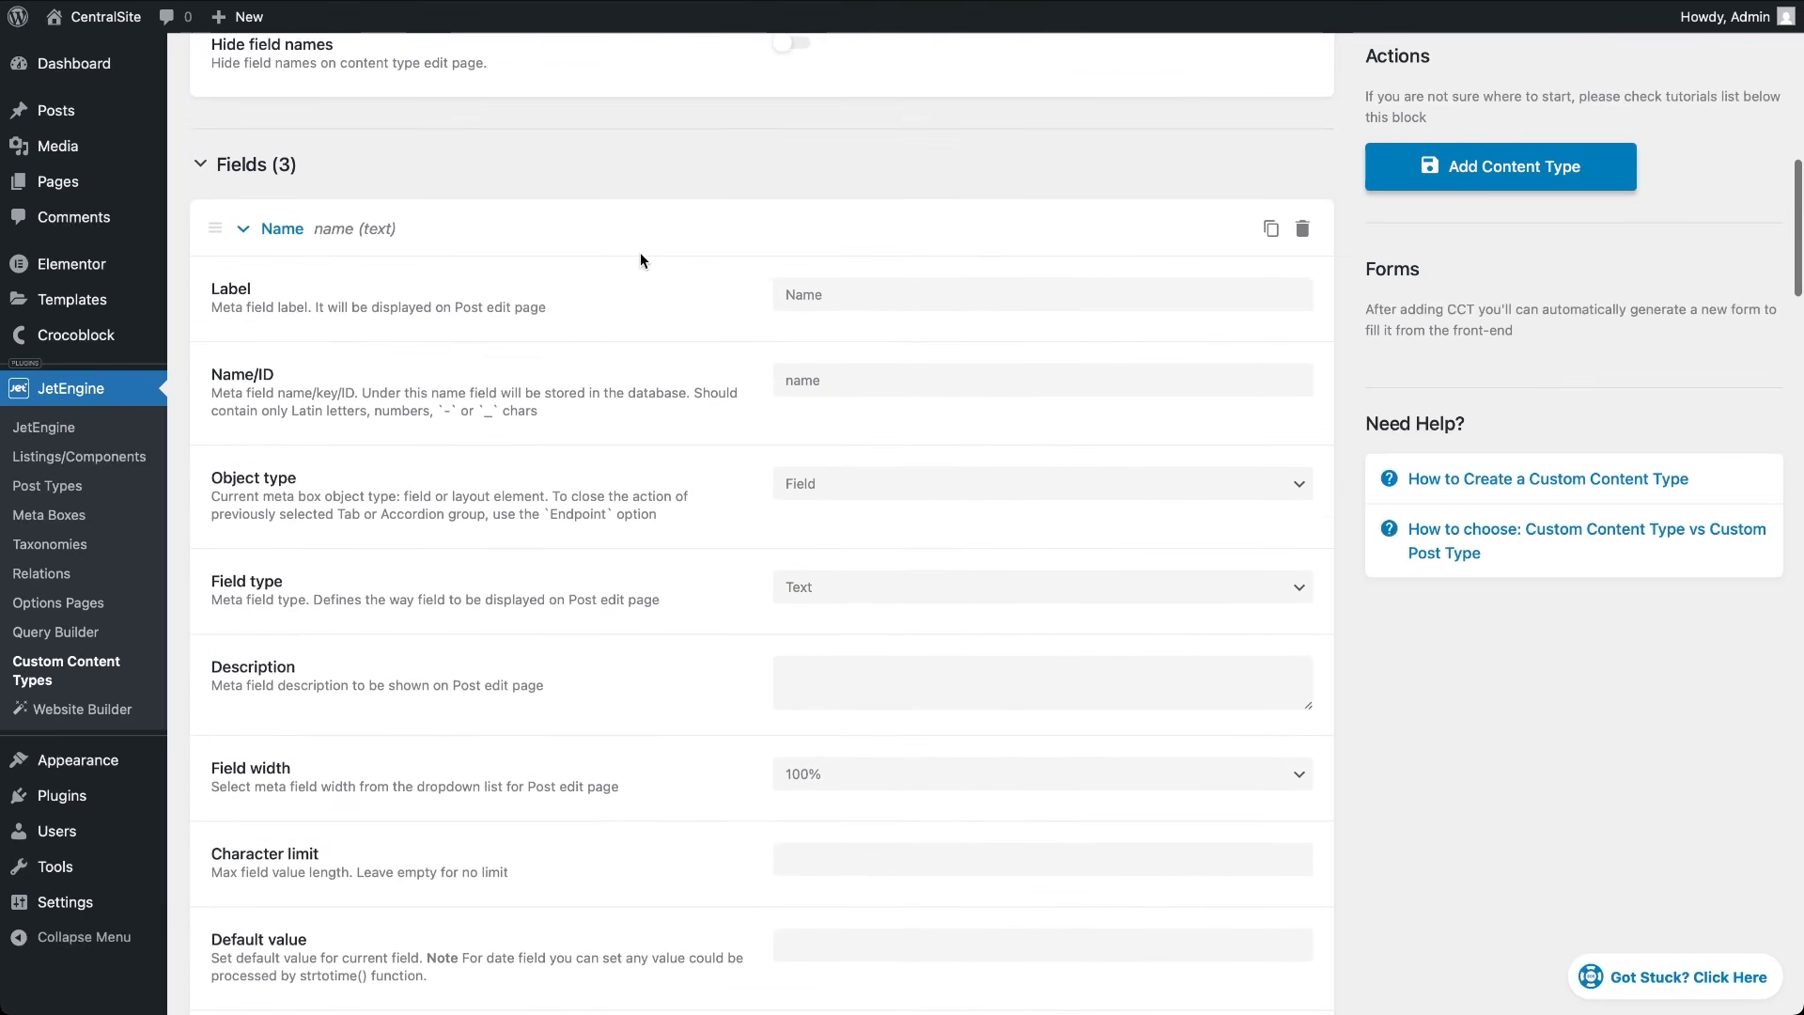
Enable 'Register create item REST API Endpoint' and check its default edit_posts capability
scroll(640, 251, "up", 15)
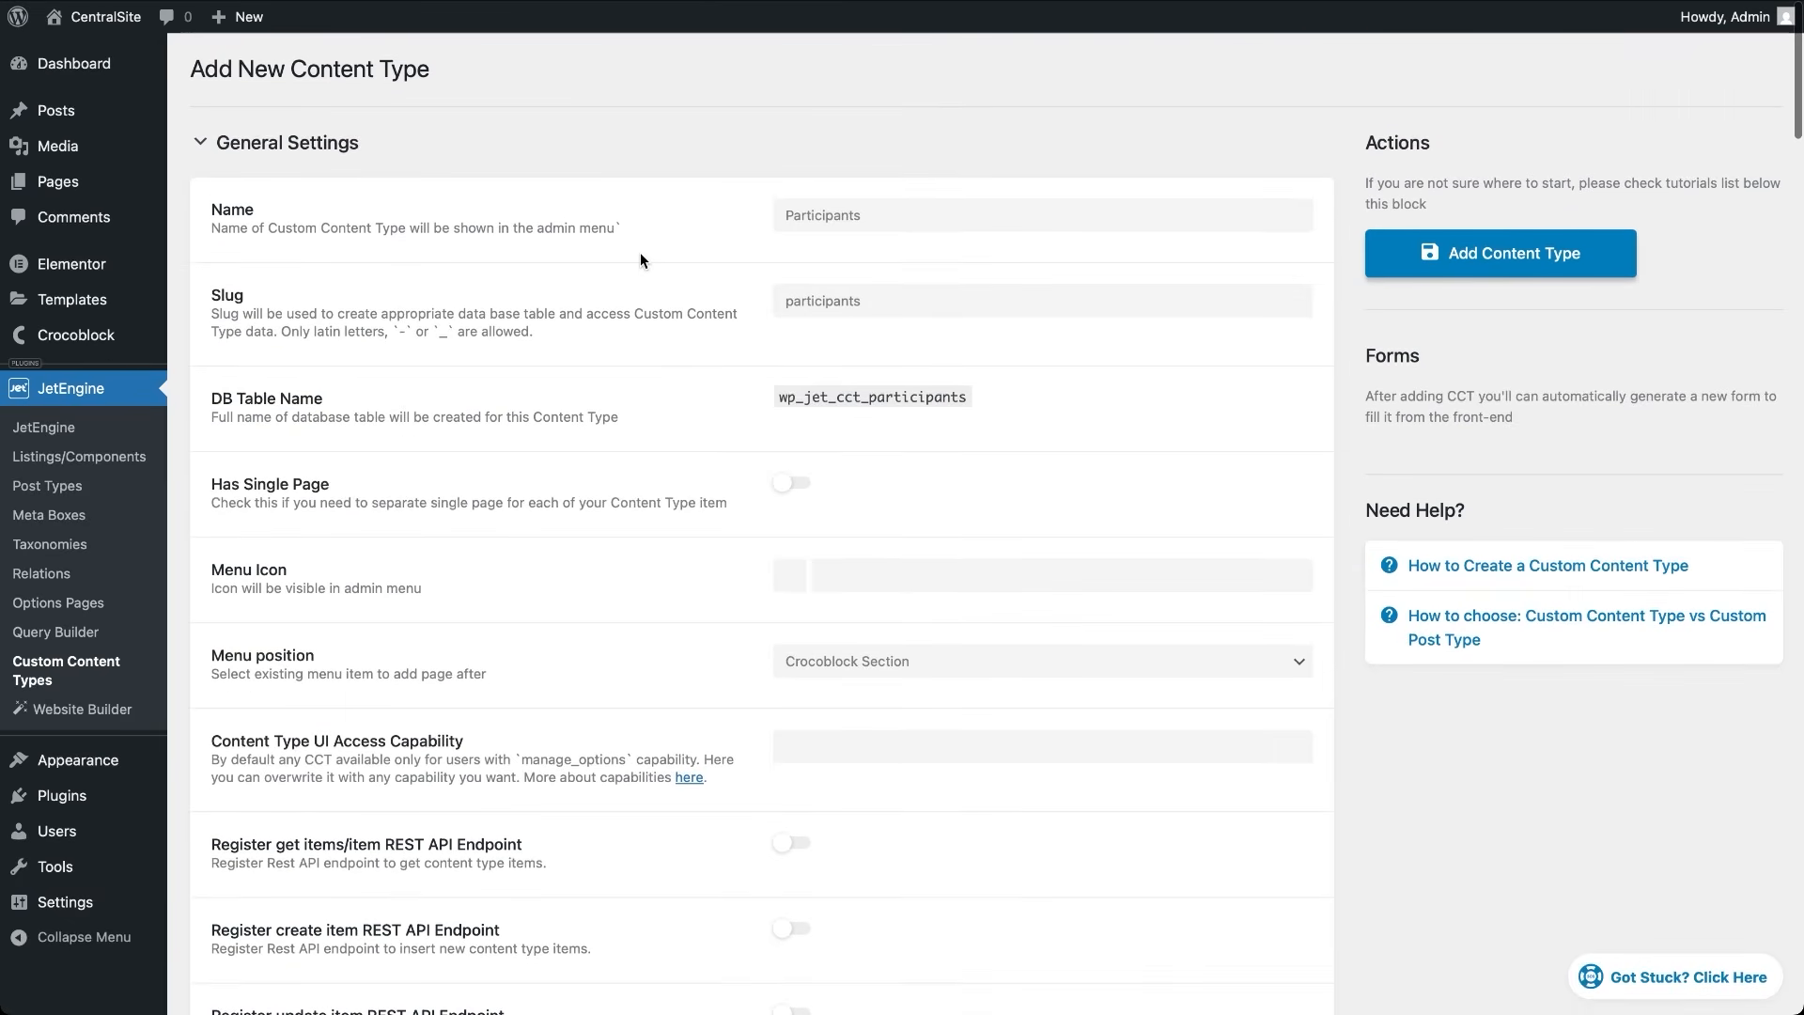
left_click(797, 933)
scroll(800, 939, "down", 4)
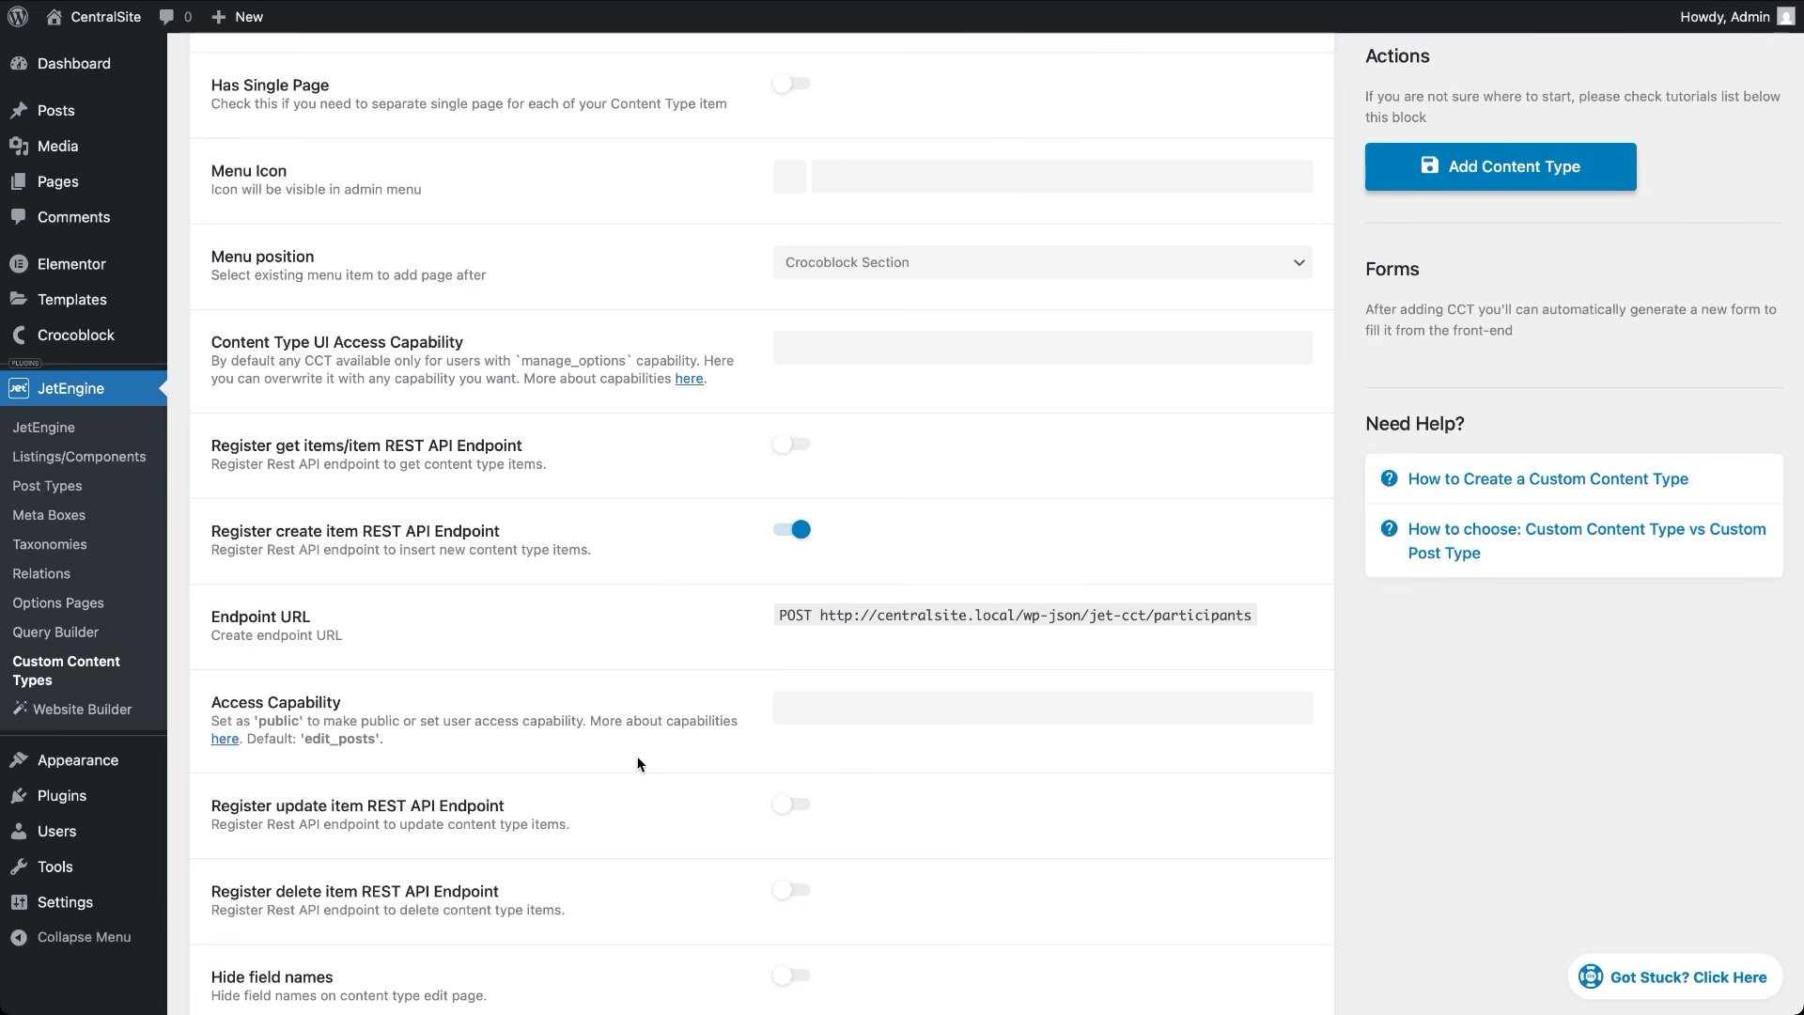
left_click(788, 716)
left_click_drag(303, 738, 383, 743)
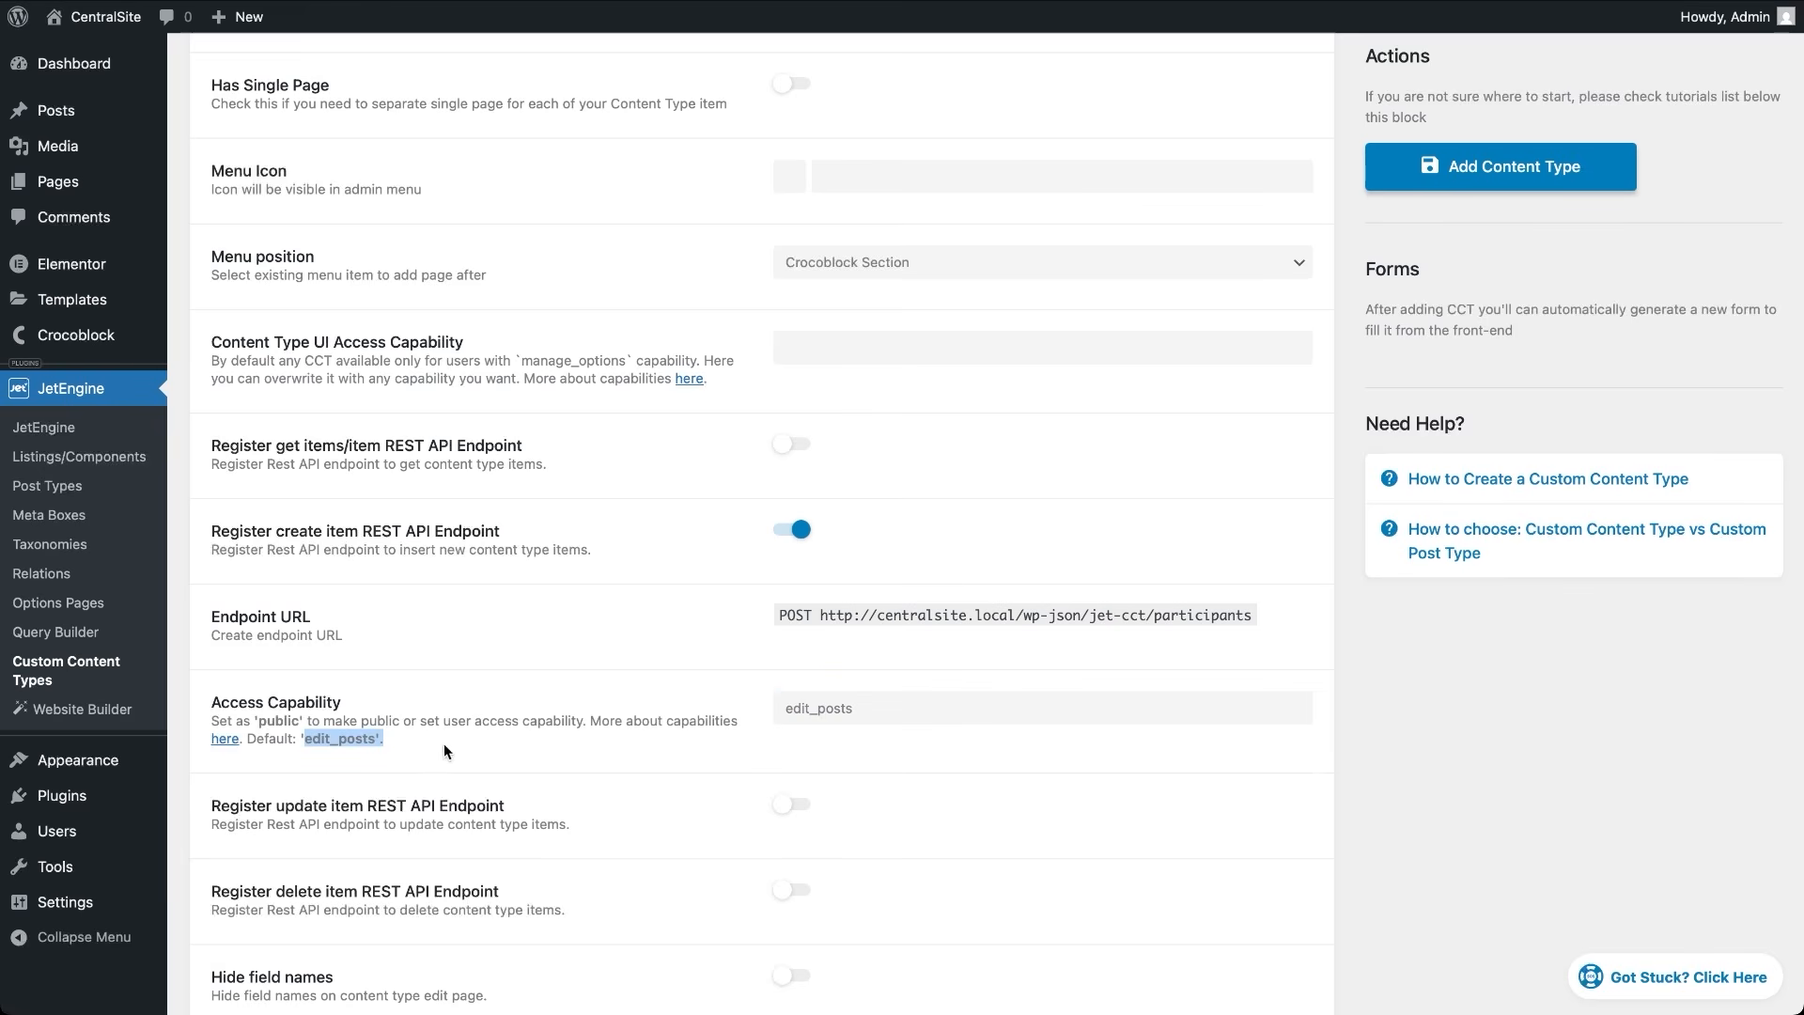
left_click(800, 738)
Try 'public' as the Access Capability, then clear it back to the default
left_click(875, 712)
double_click(874, 712)
type("public")
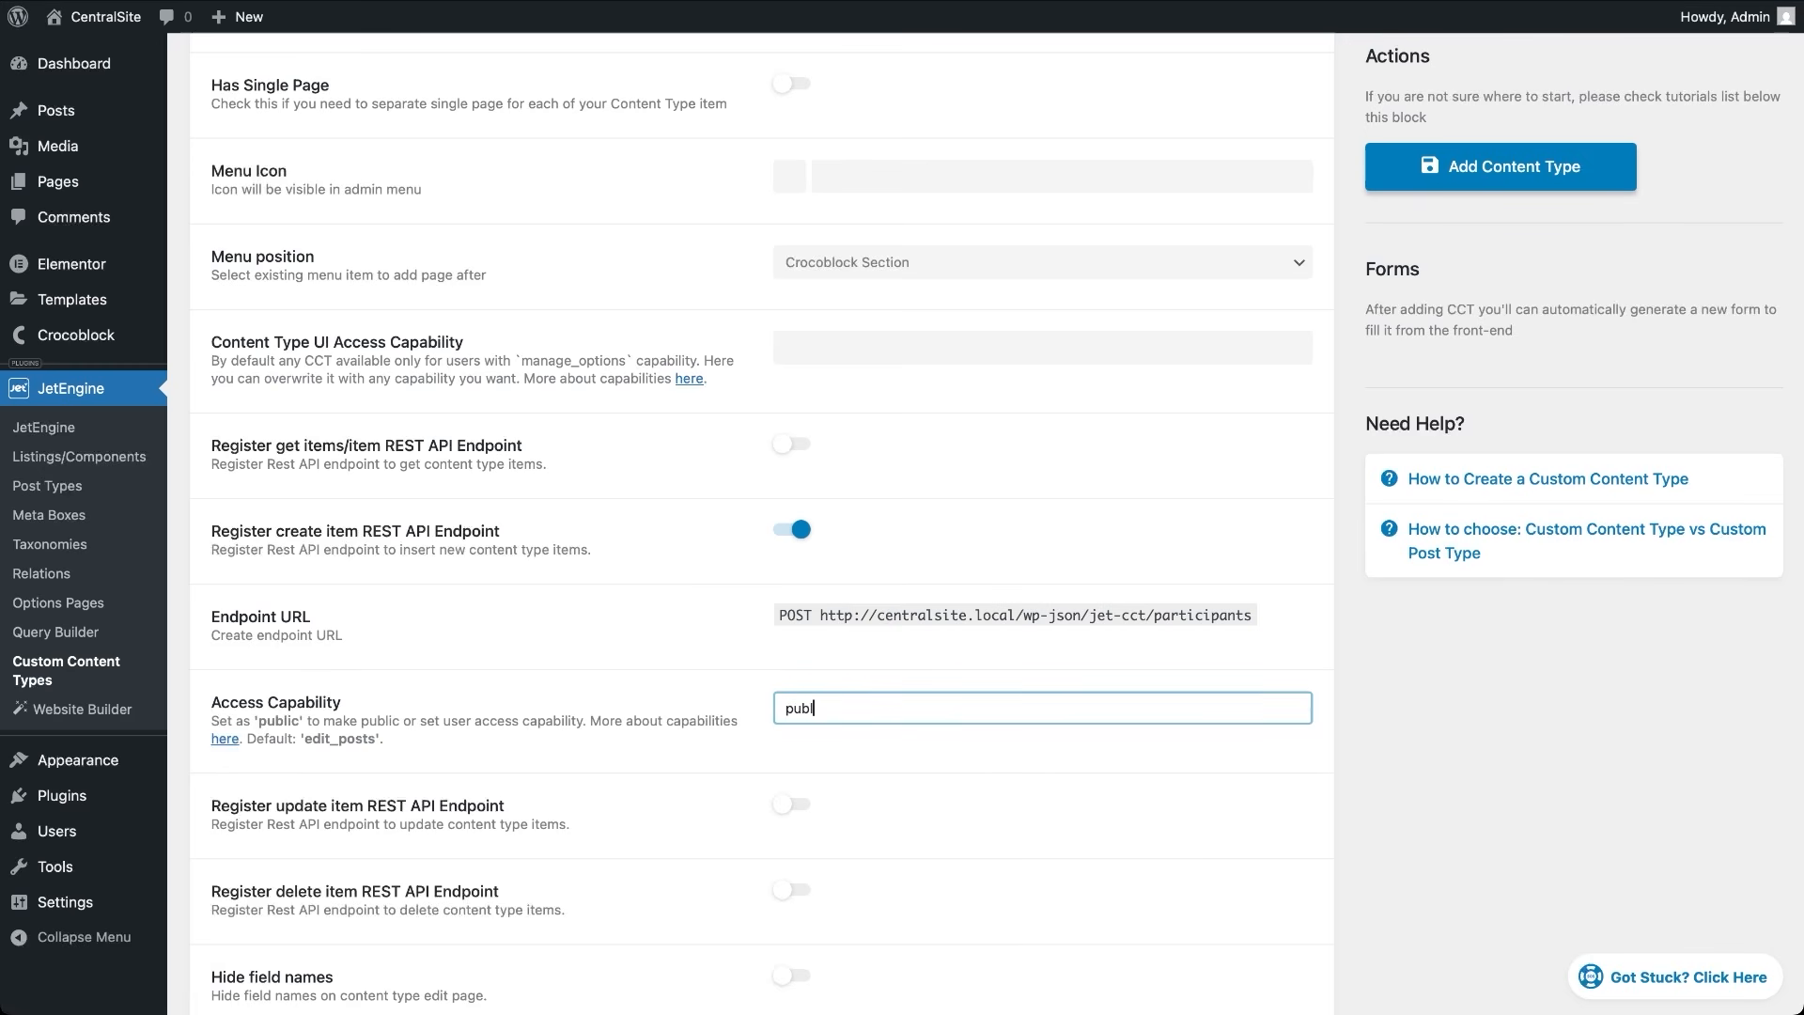
left_click(872, 753)
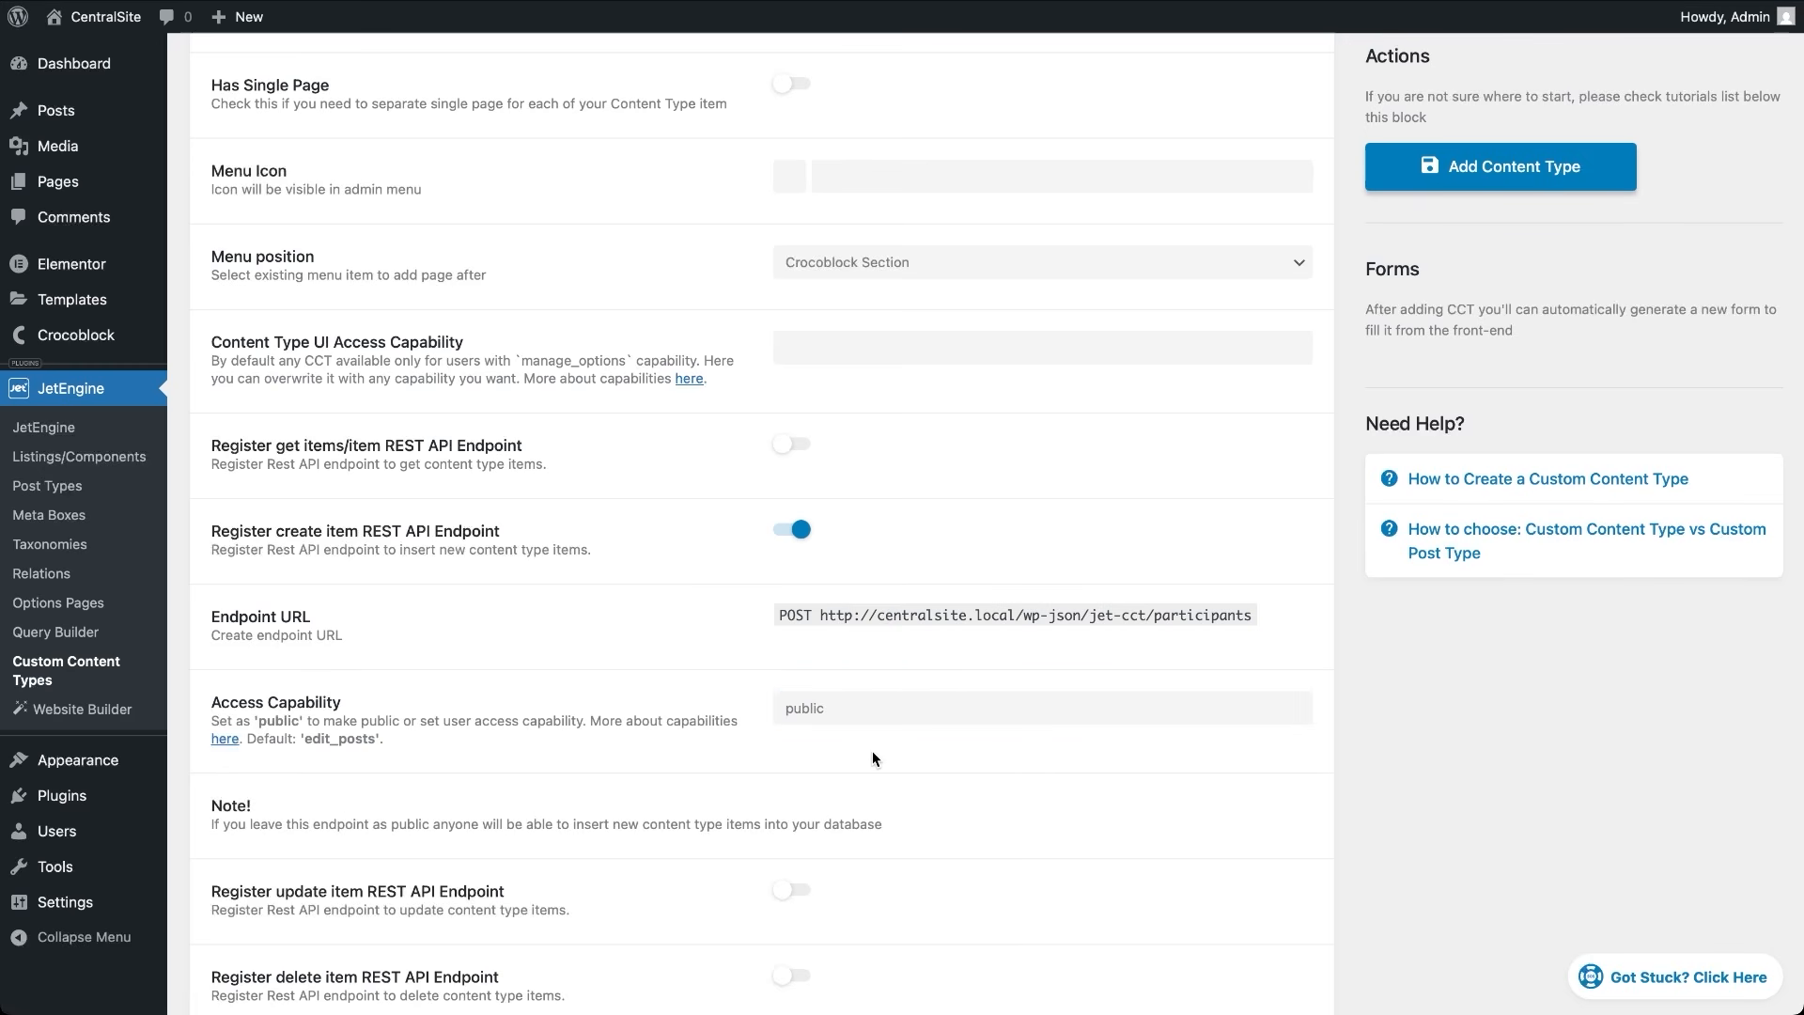
left_click(872, 711)
double_click(873, 711)
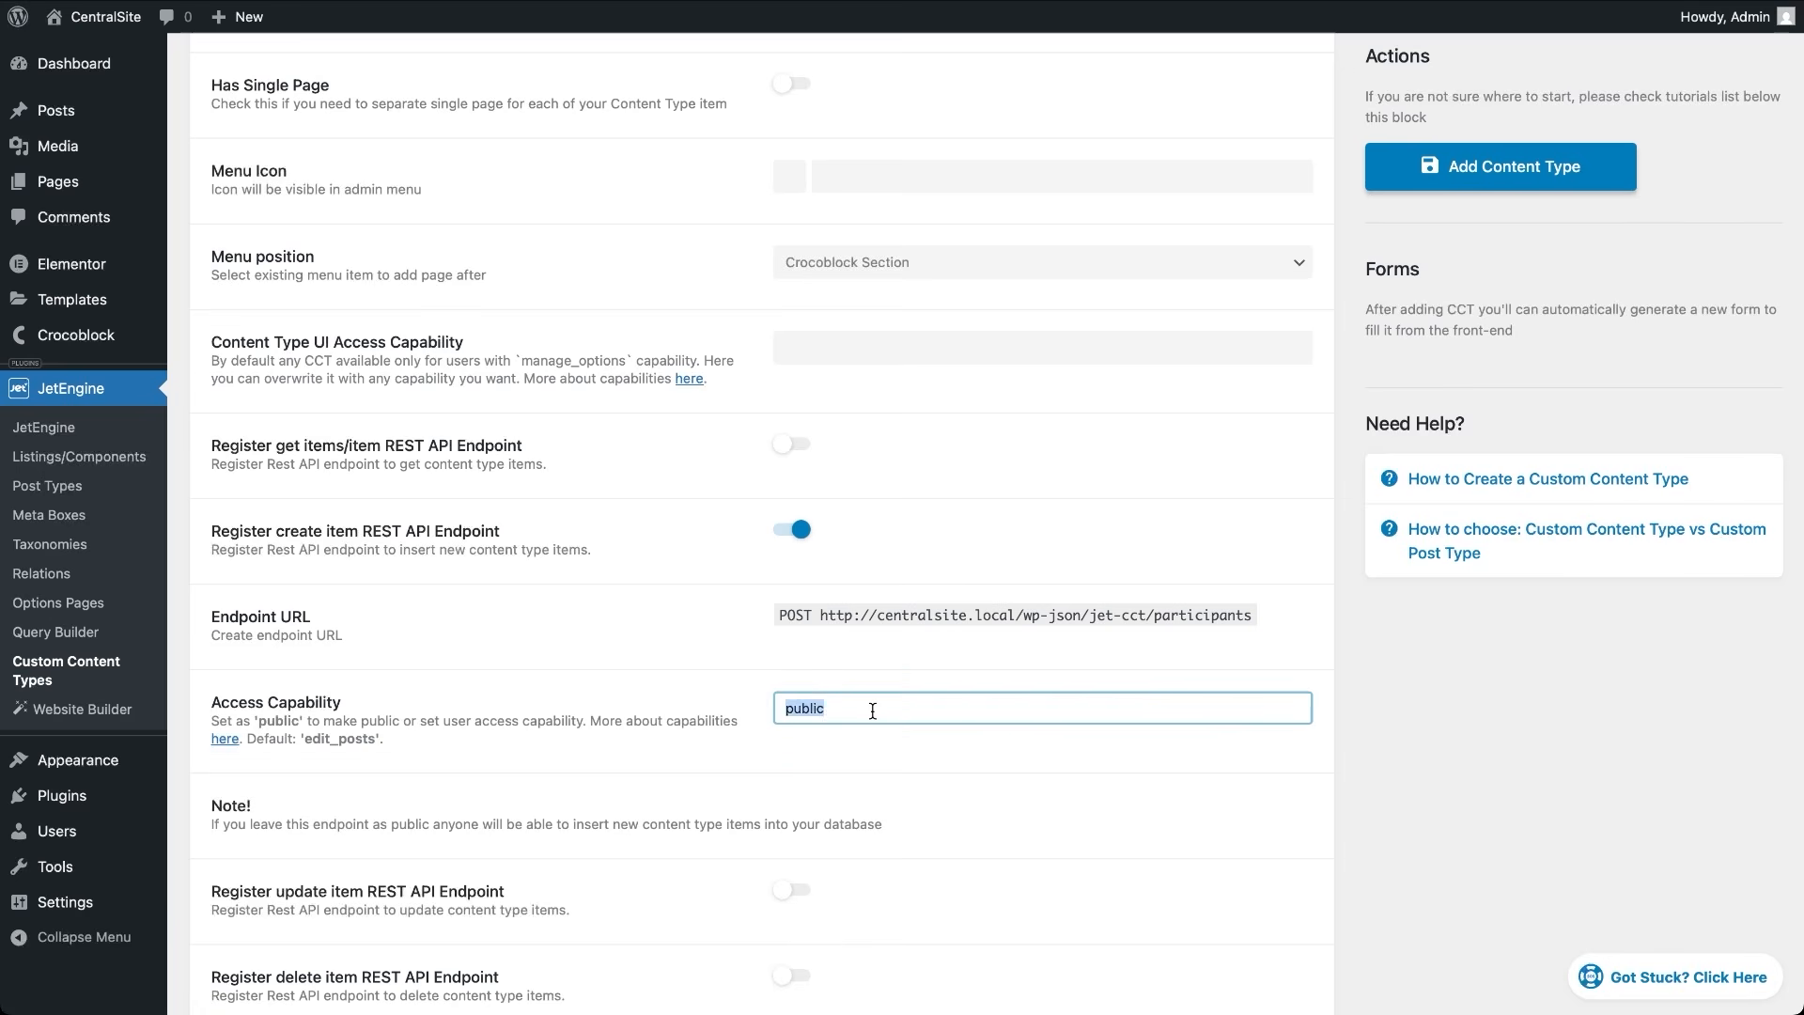
key("BackSpace")
left_click(853, 763)
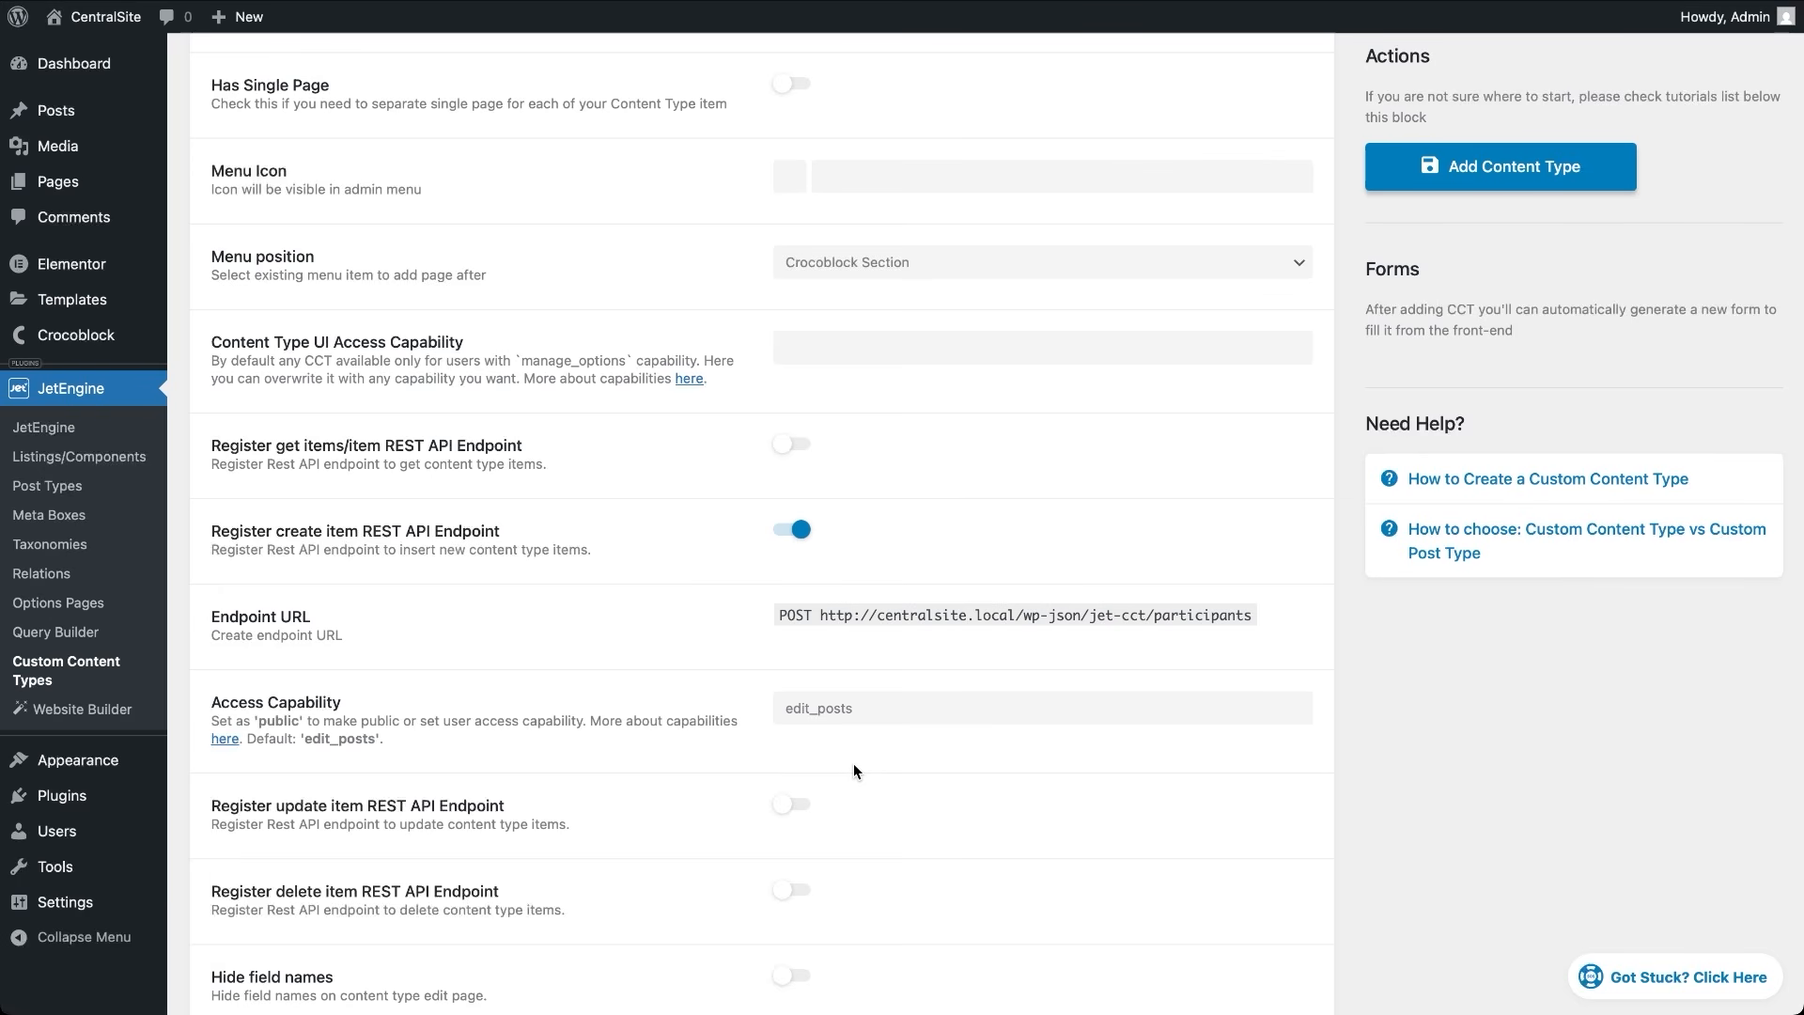
Save the Participants content type with Add Content Type and go to the Users list
left_click(1428, 156)
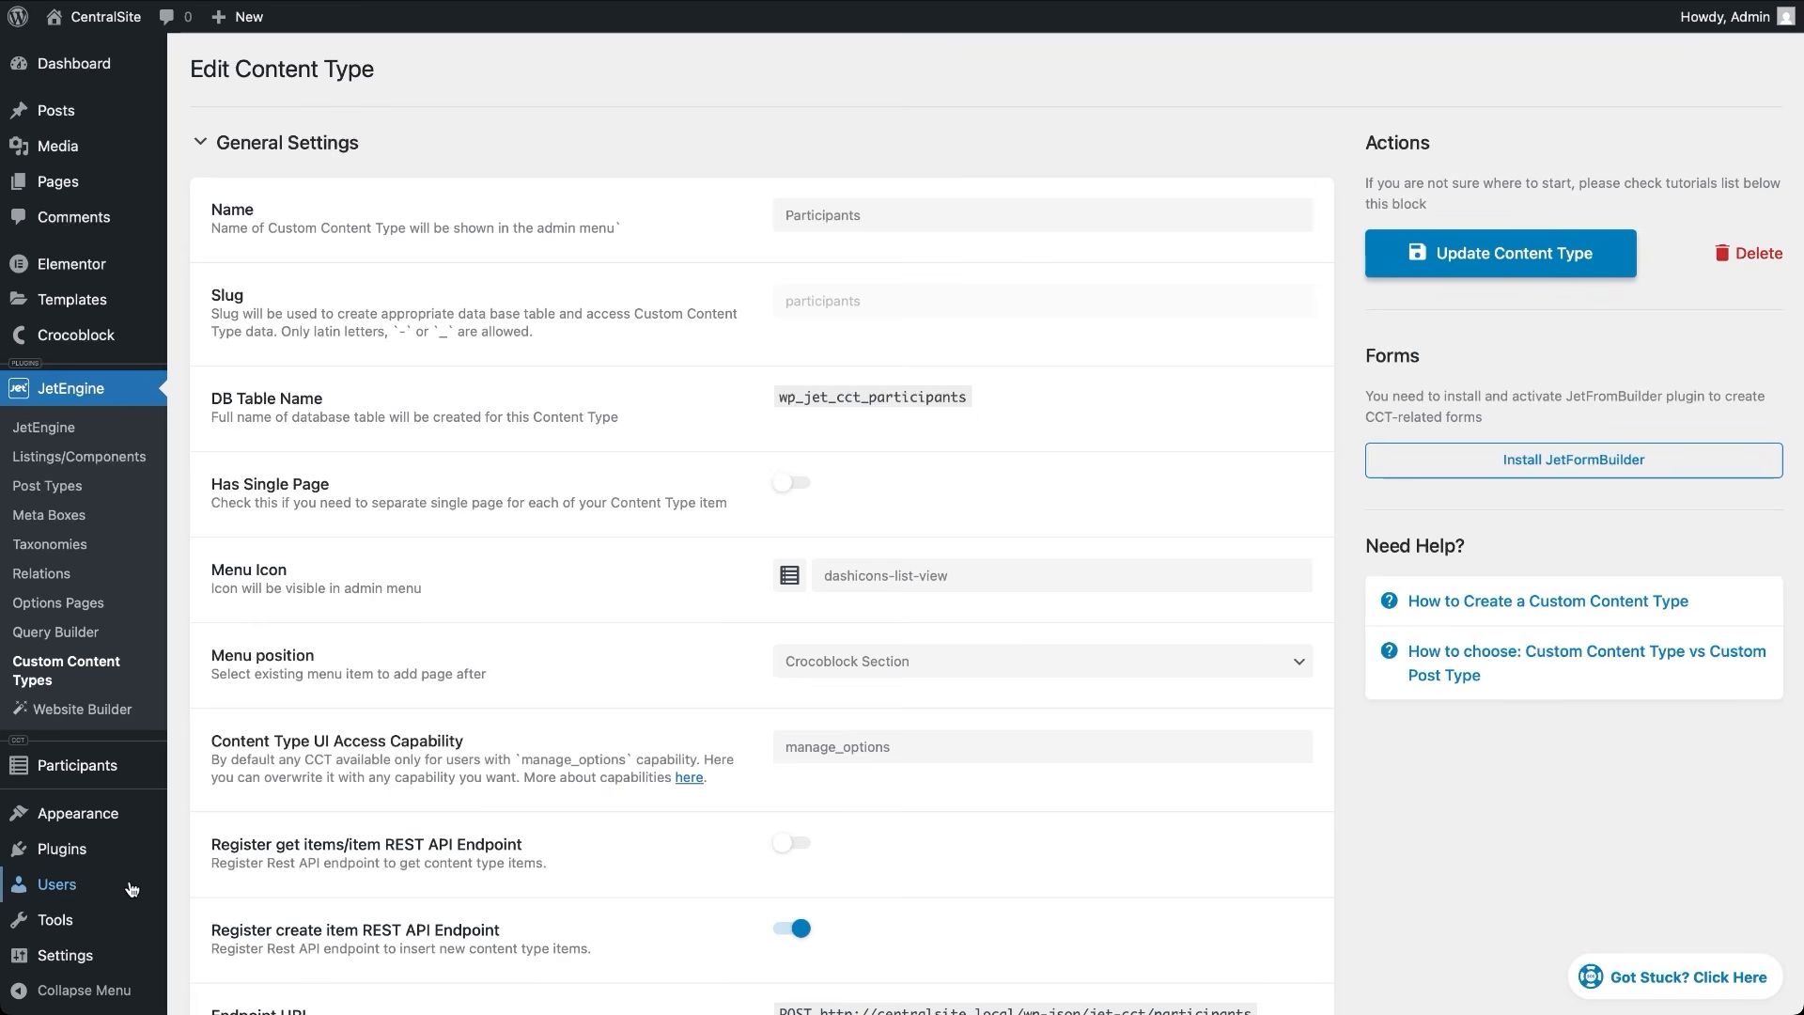
mouse_move(87, 891)
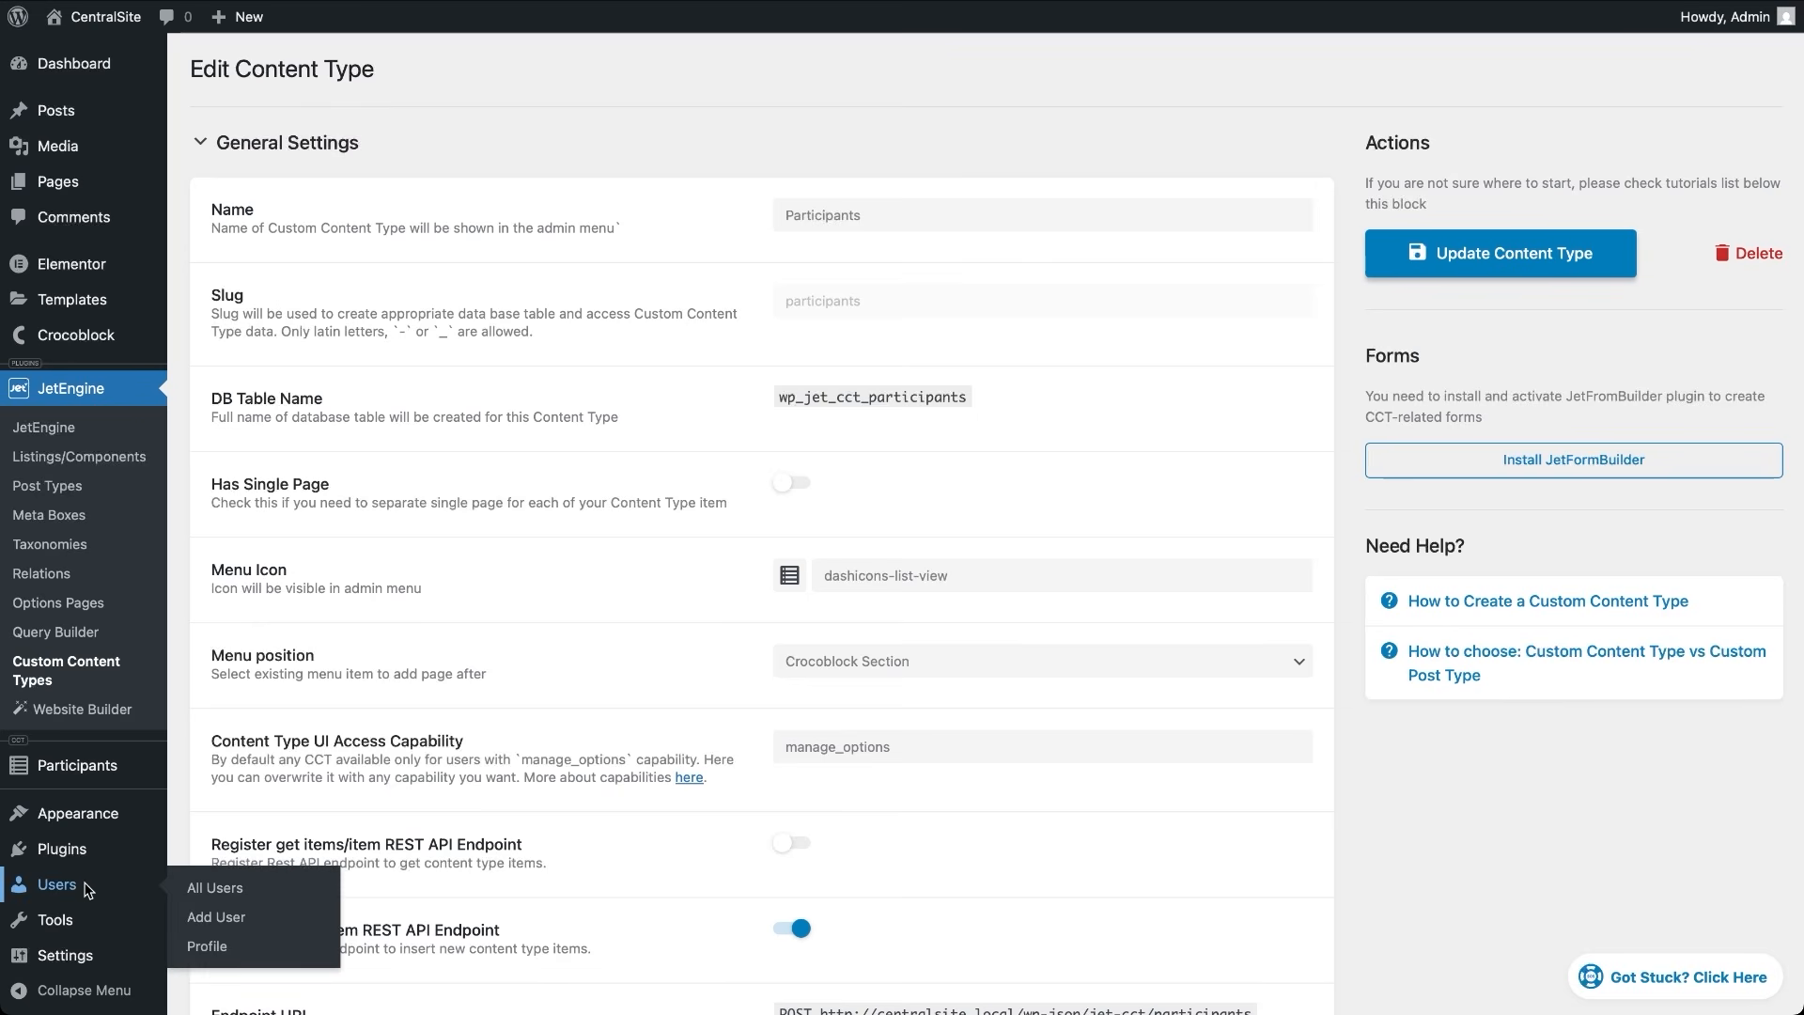
left_click(87, 887)
In the administrator's profile, generate an application password named 'rest api' and copy it
mouse_move(299, 263)
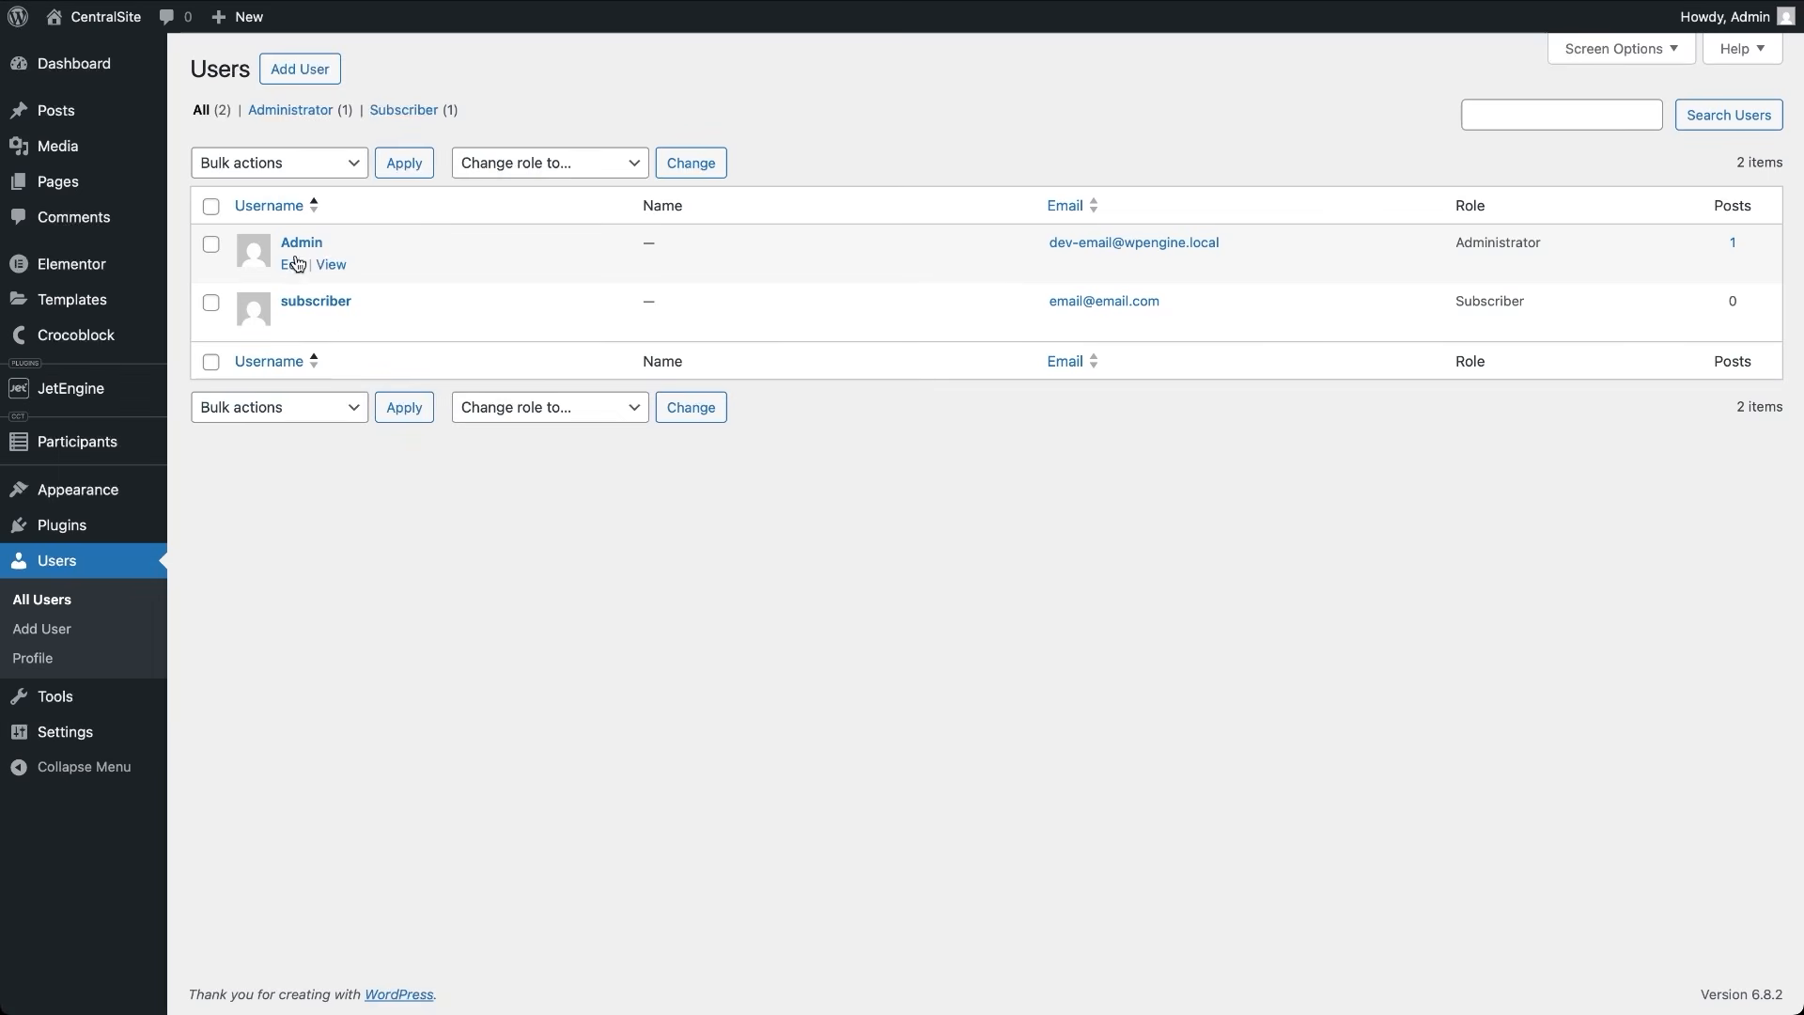
left_click(302, 244)
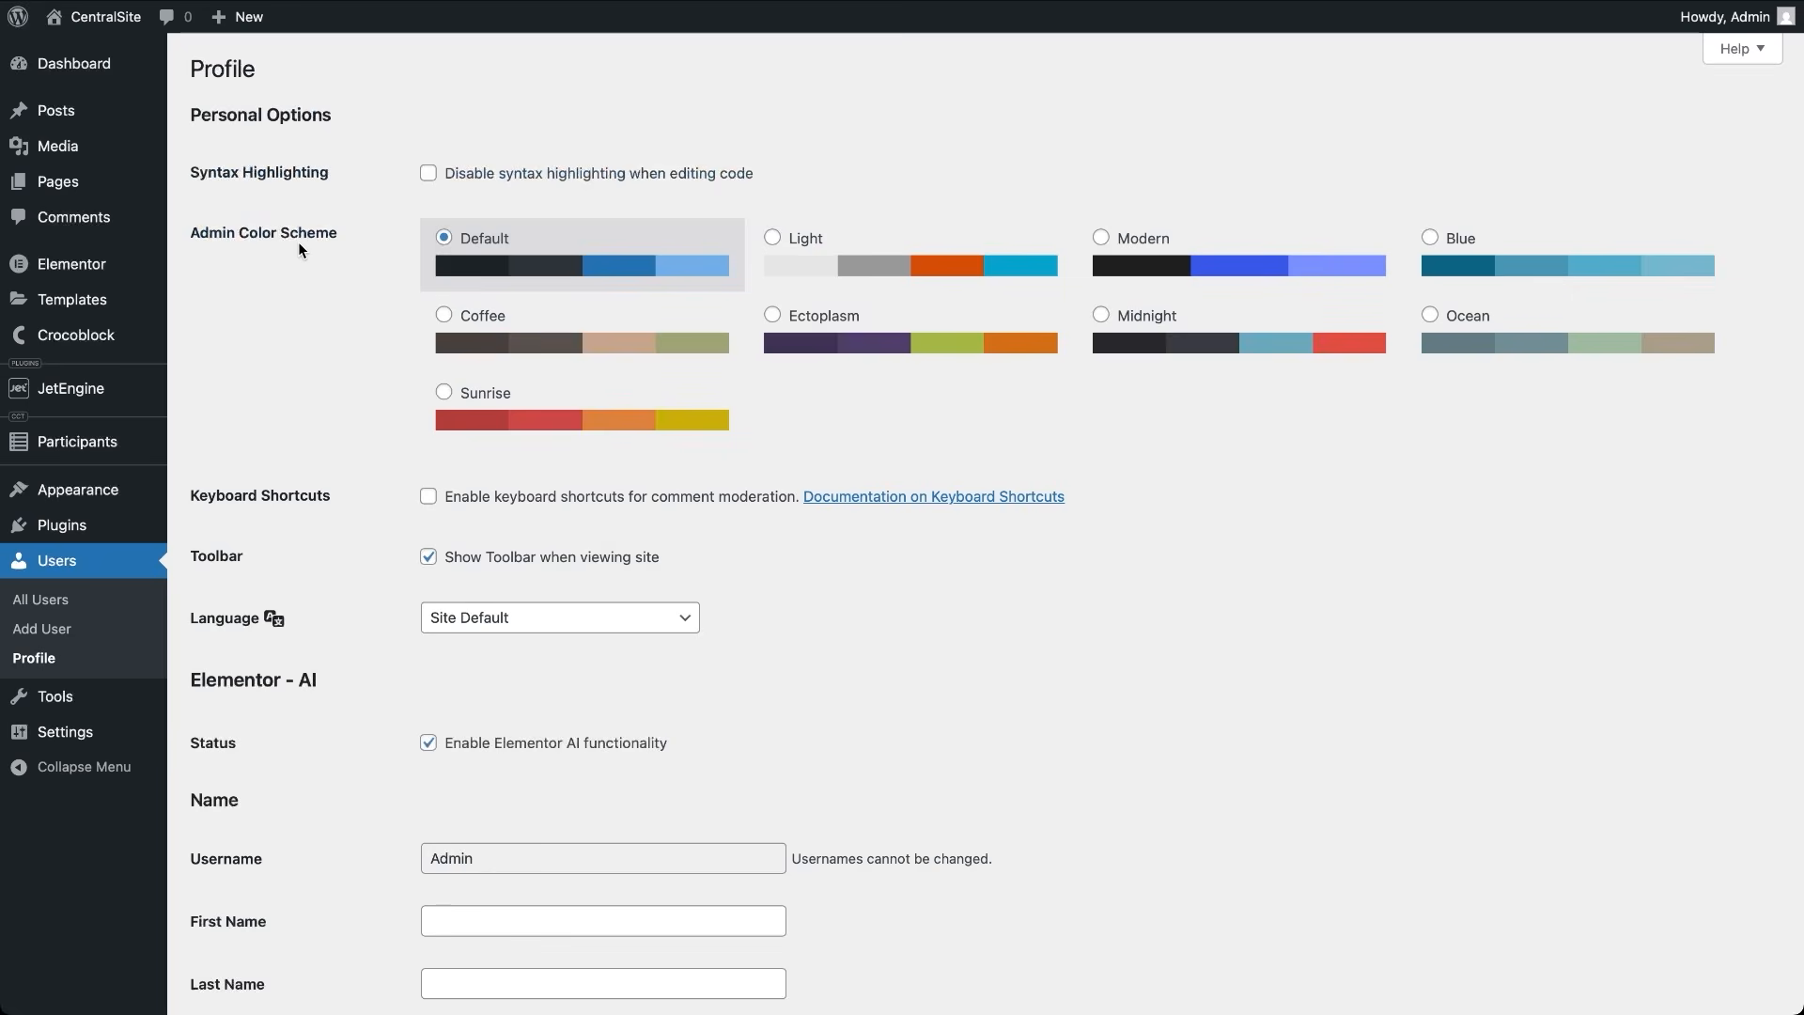
scroll(366, 692, "down", 15)
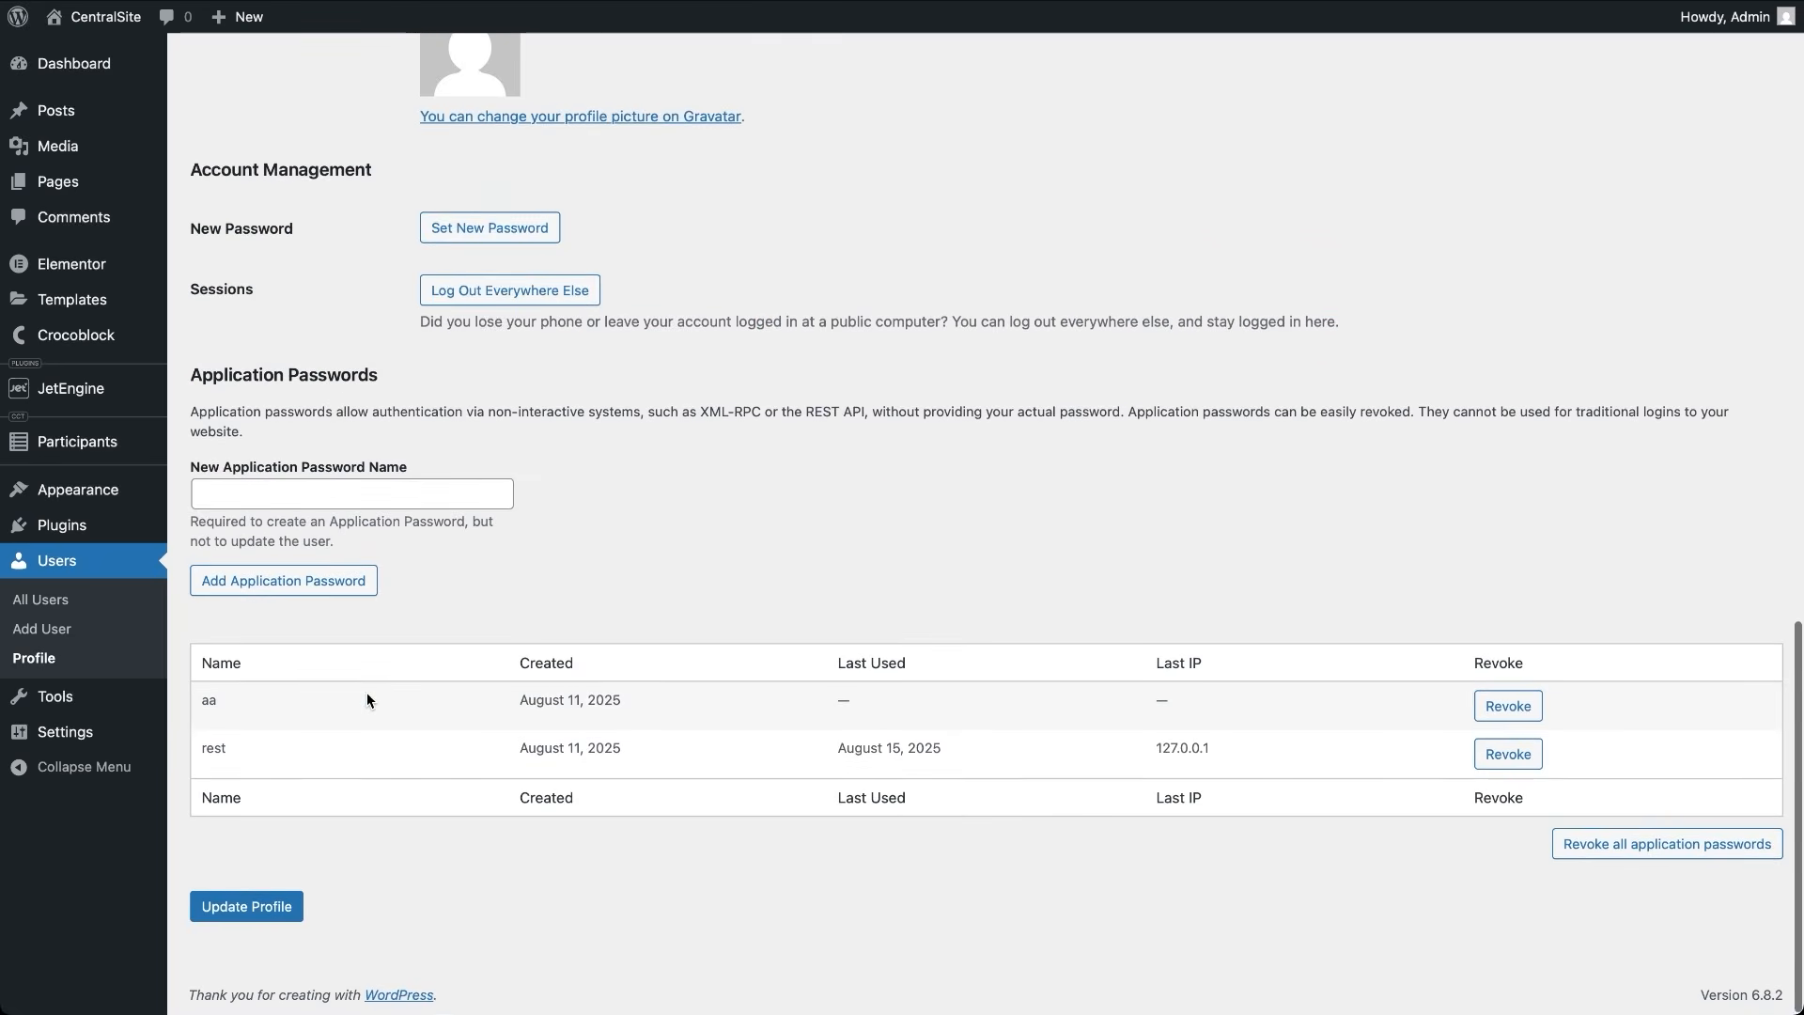
left_click(364, 584)
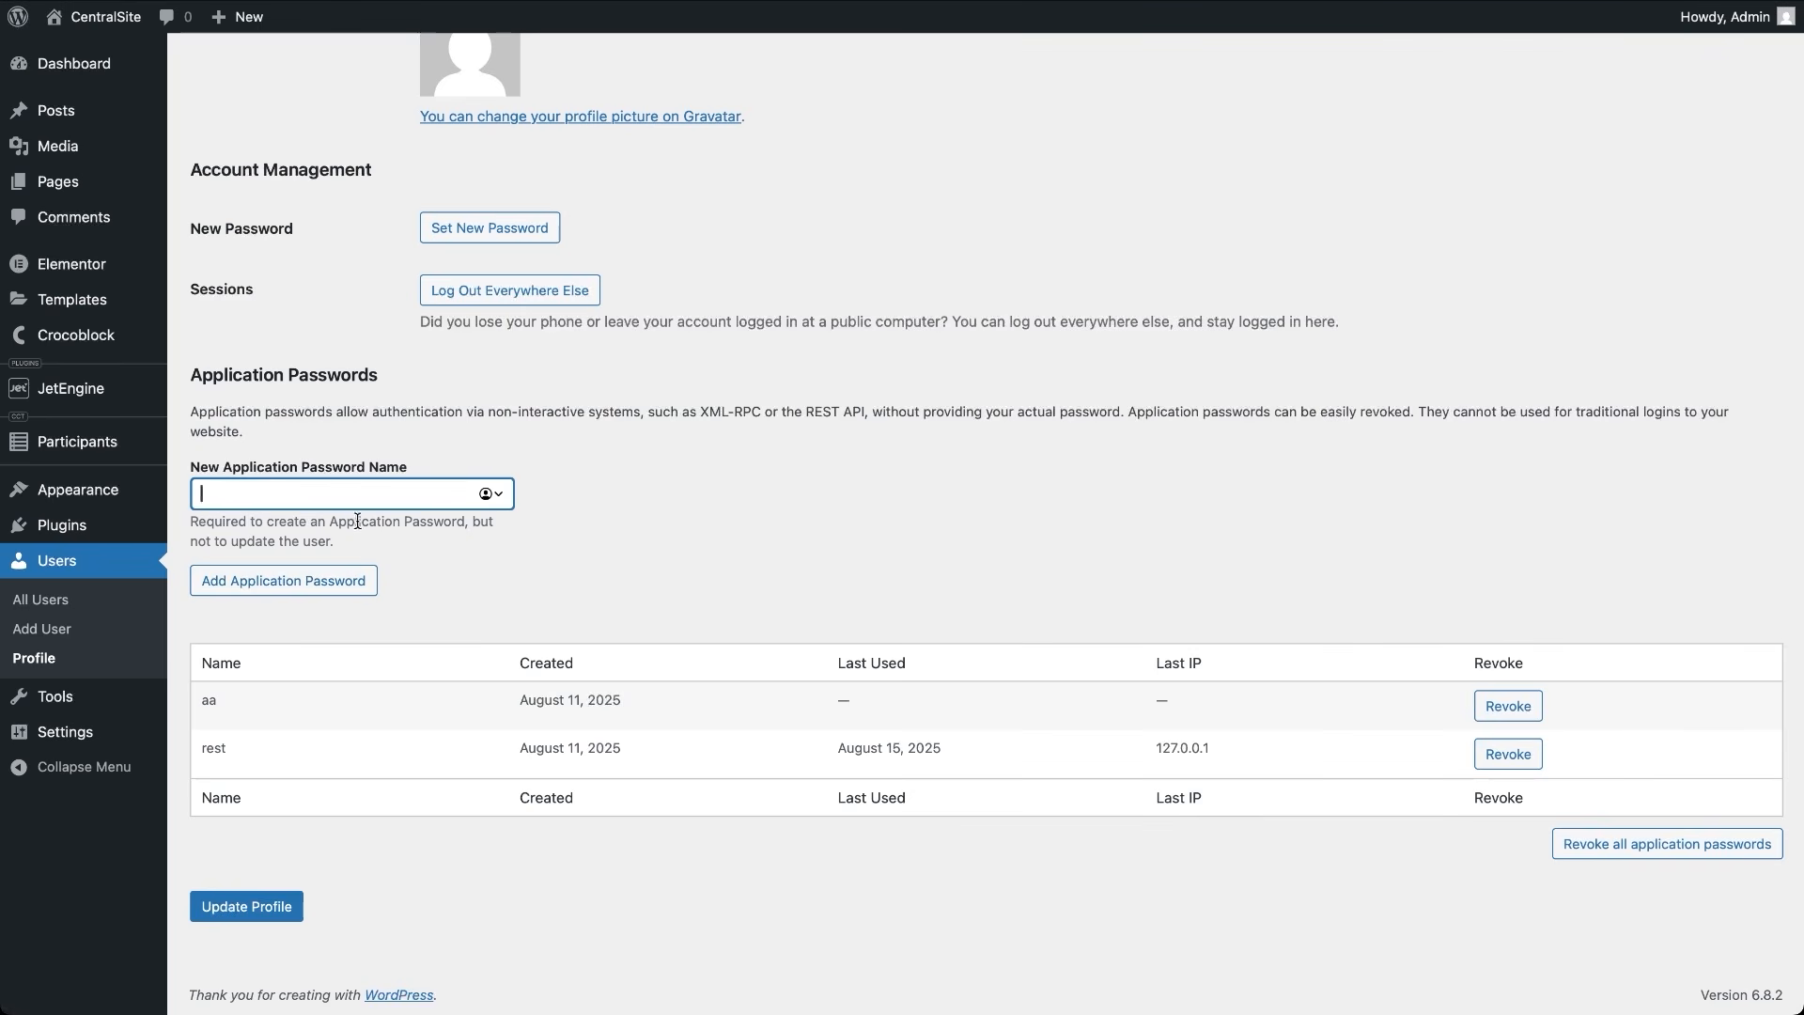
type("rest api")
left_click(361, 588)
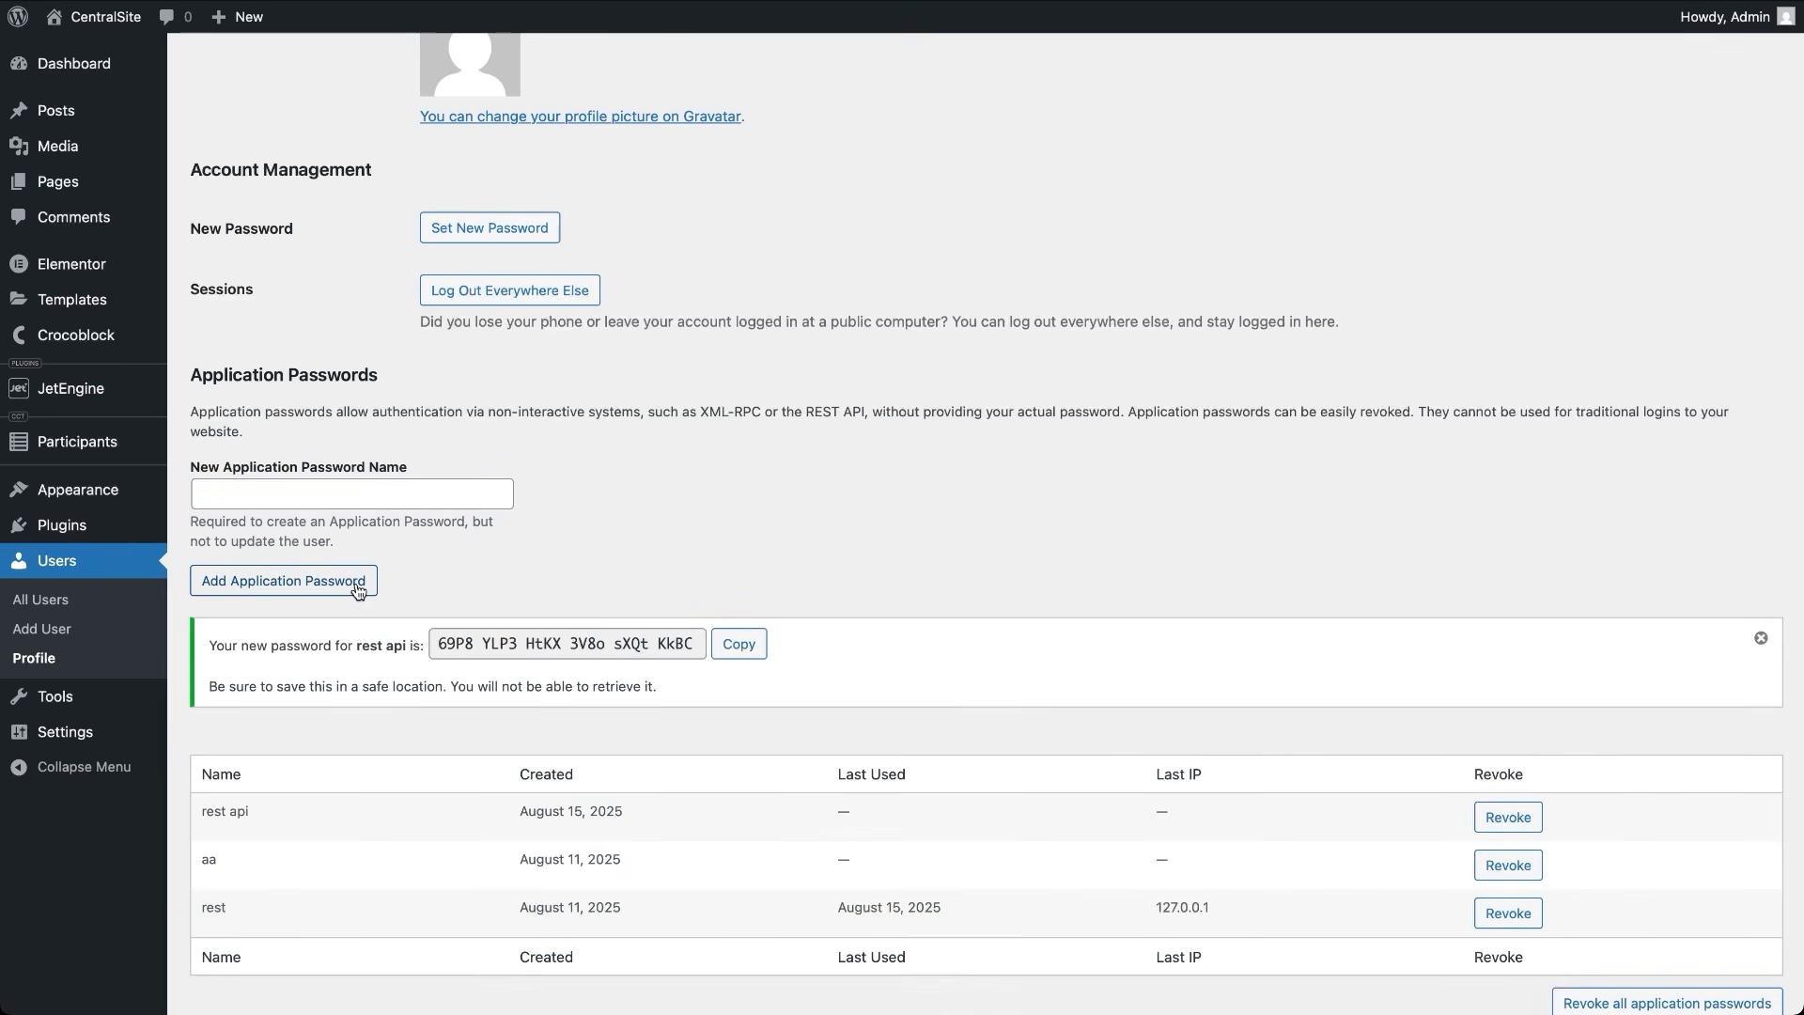
left_click(742, 646)
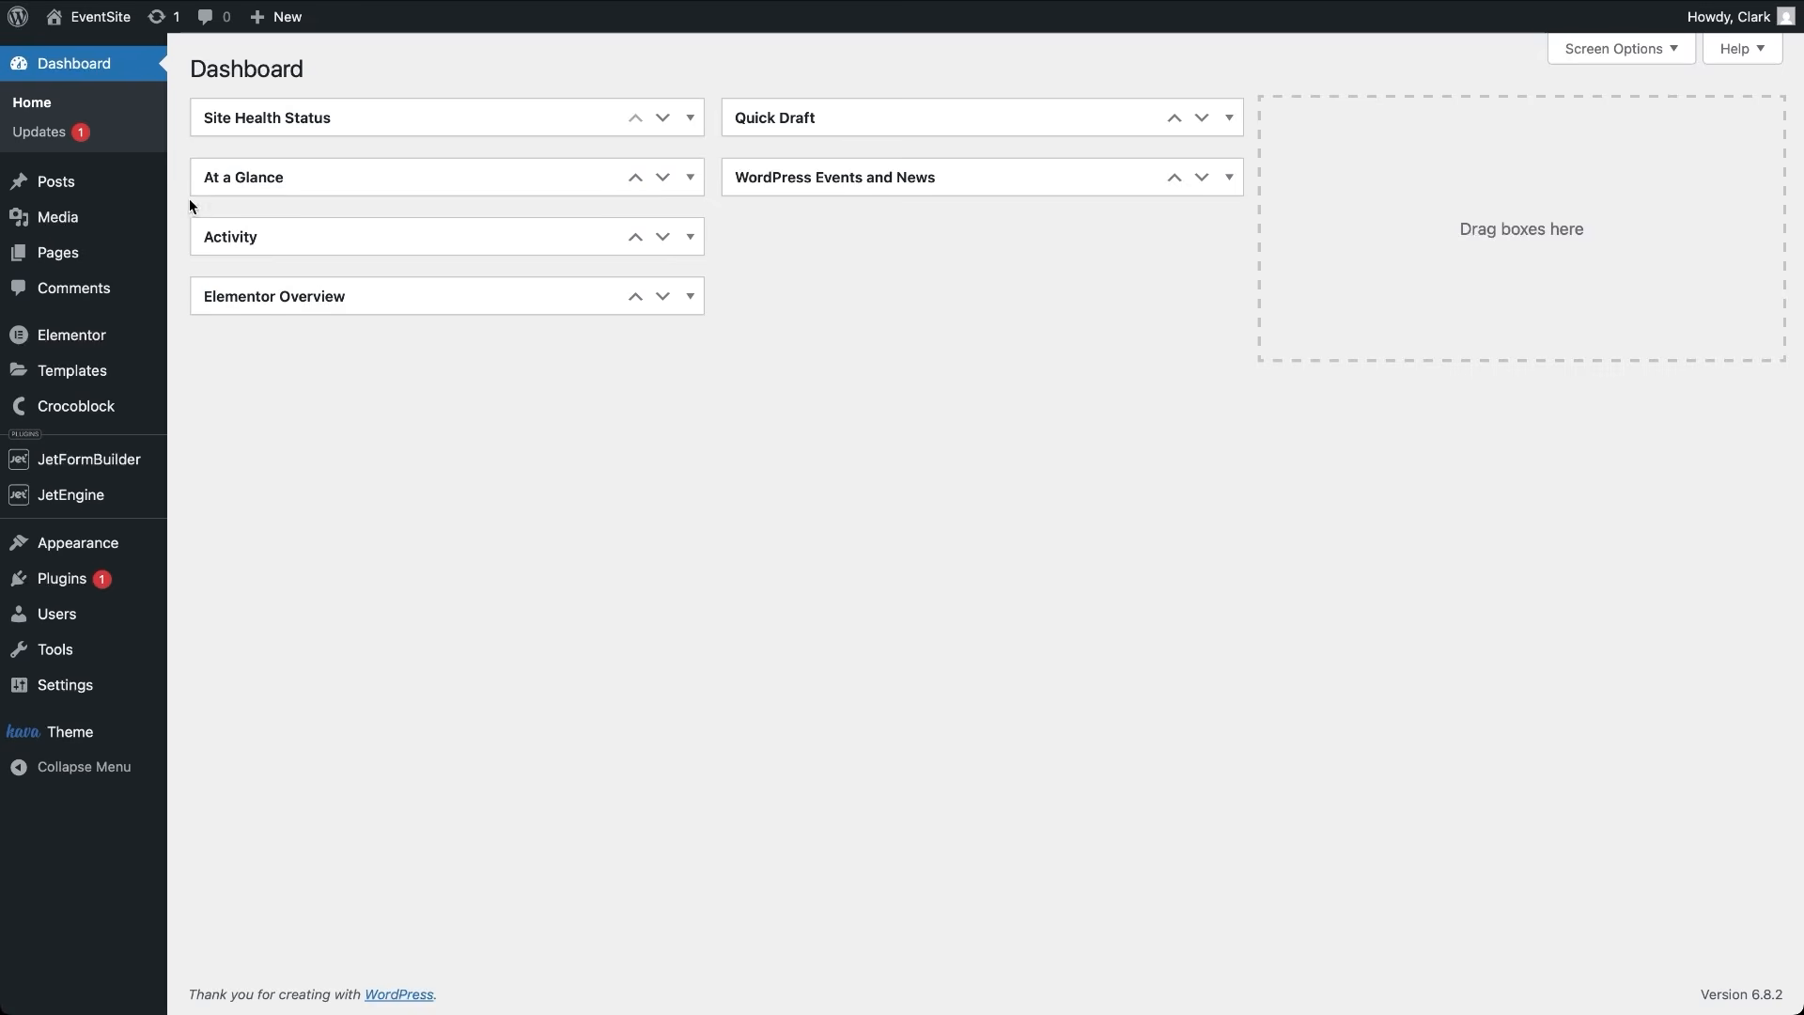
On EventSite, choose JetFormBuilder > Add New Form
mouse_move(131, 463)
left_click(219, 491)
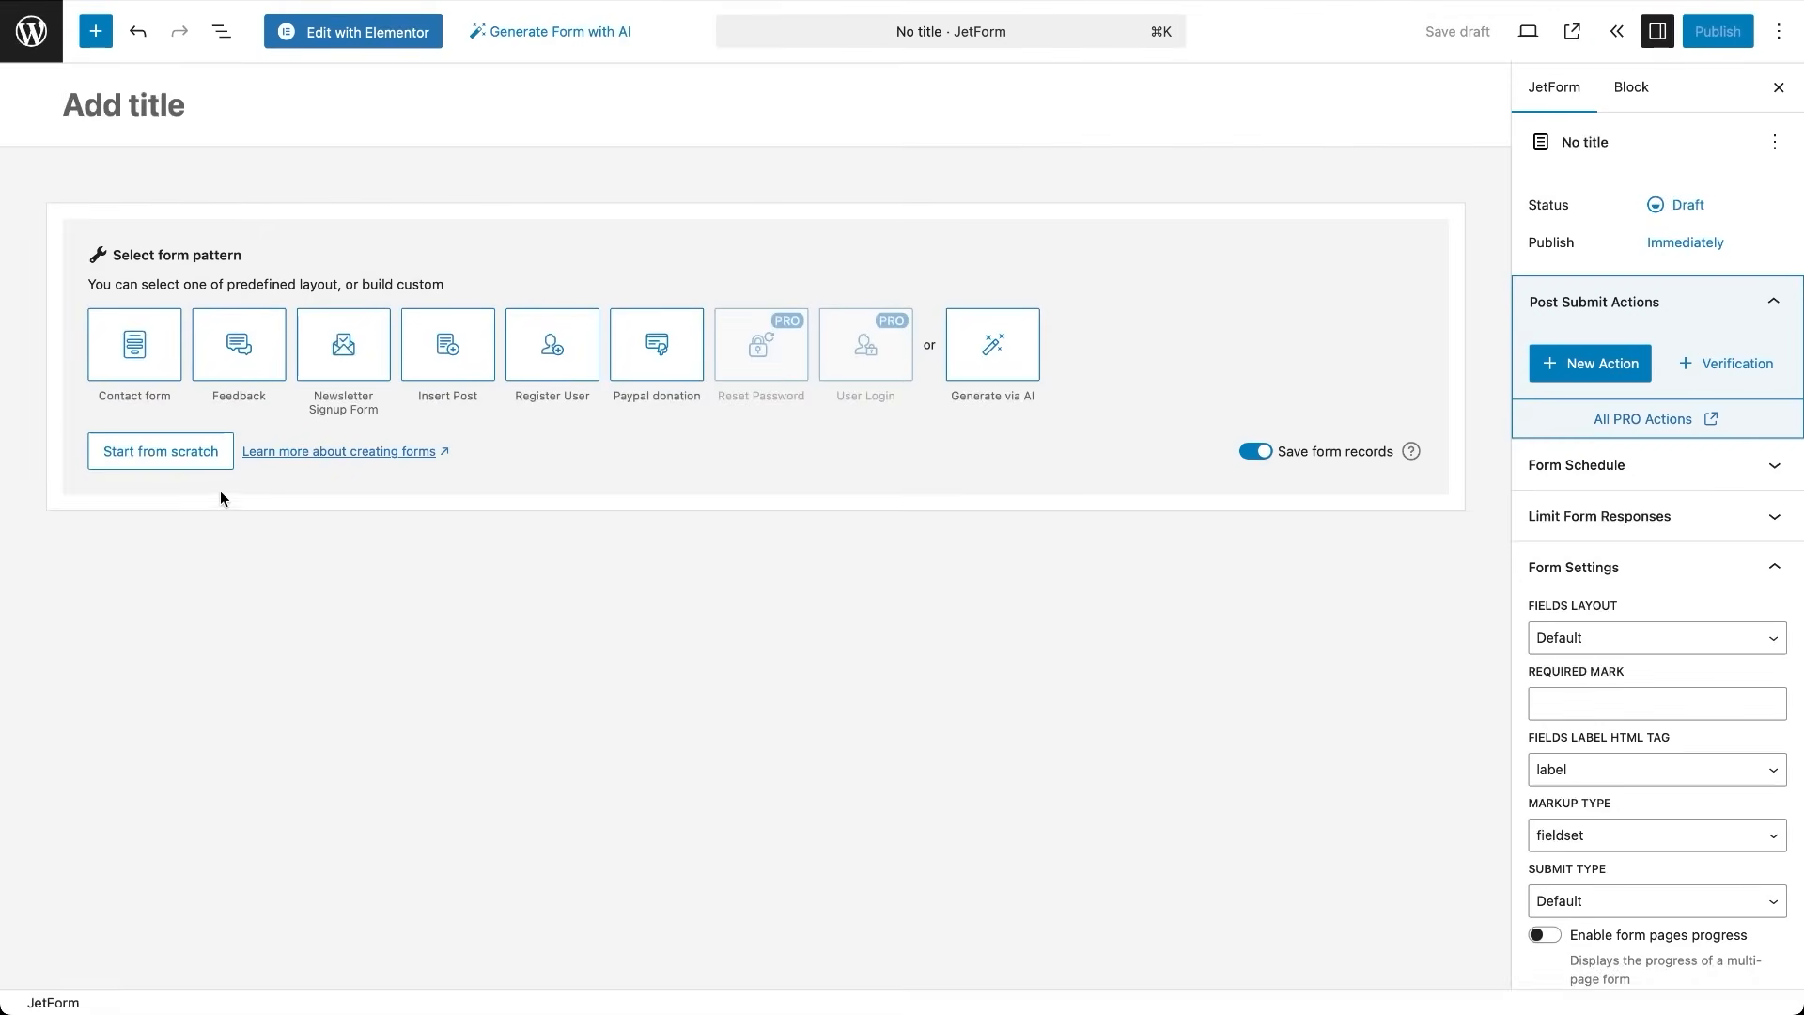
Start from scratch, delete the hidden post_id field, and rename the Text field to Name (name)
left_click(191, 449)
left_click(308, 165)
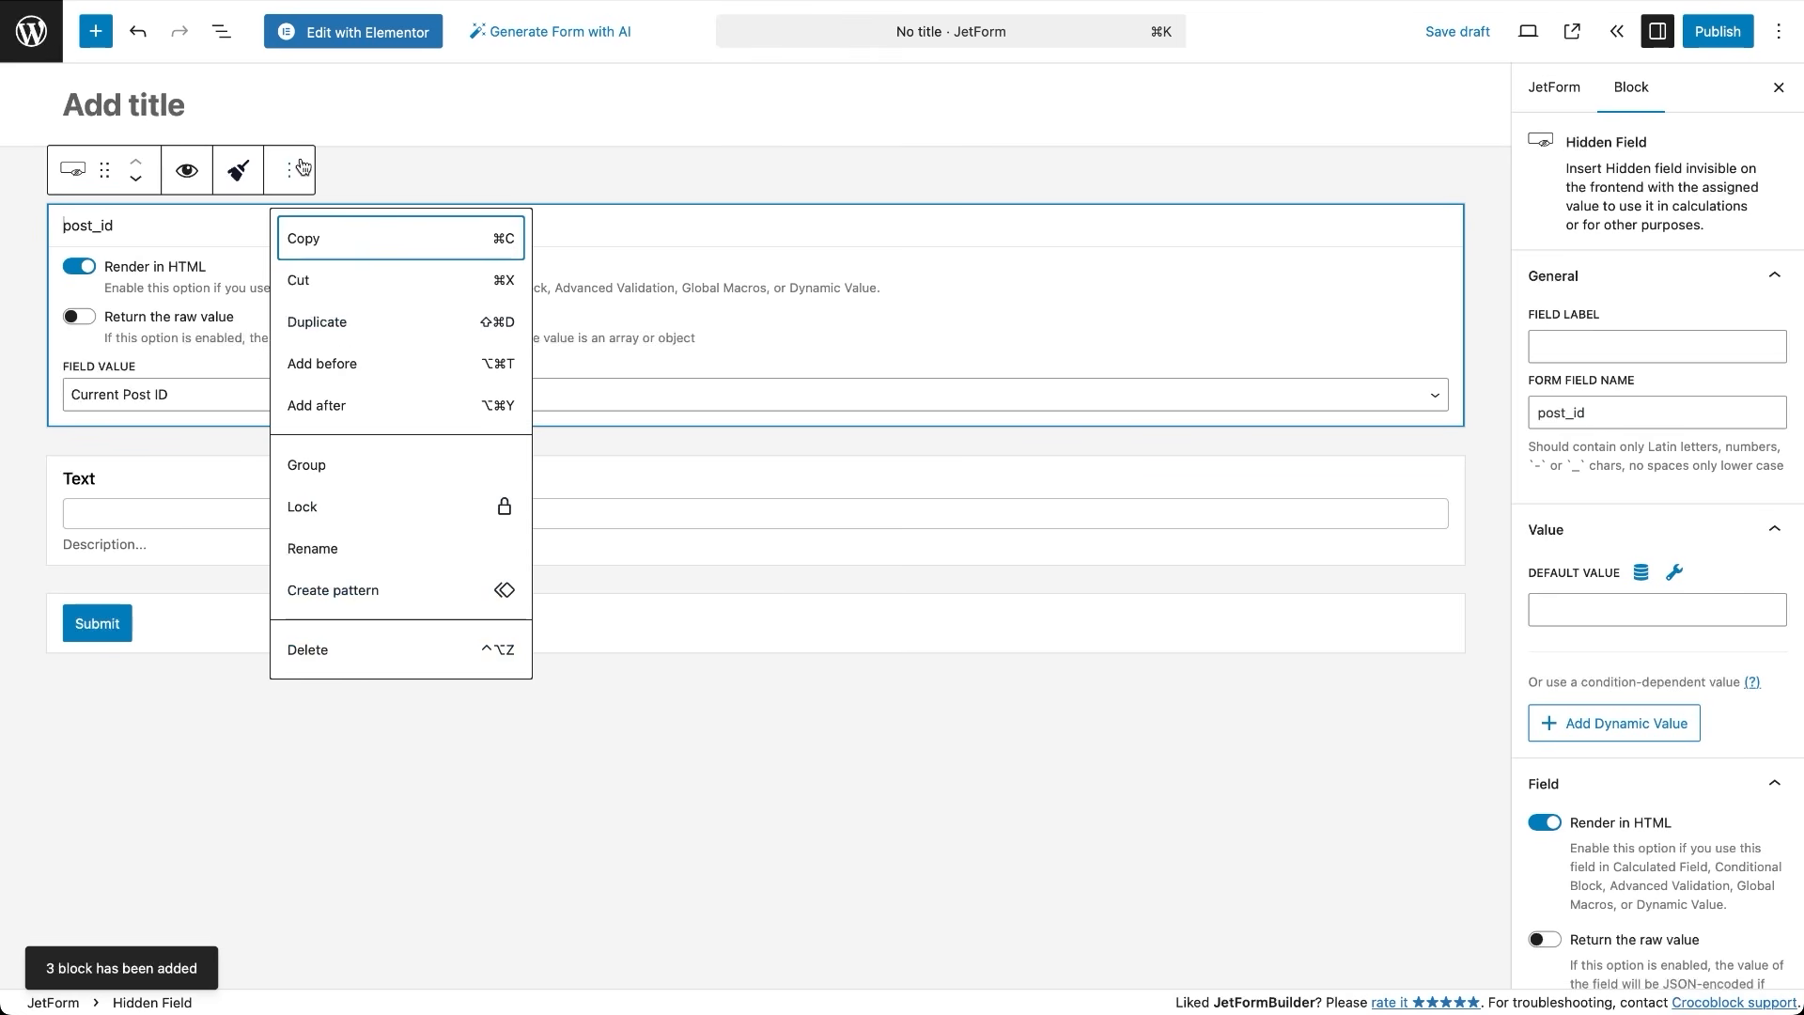
left_click(348, 644)
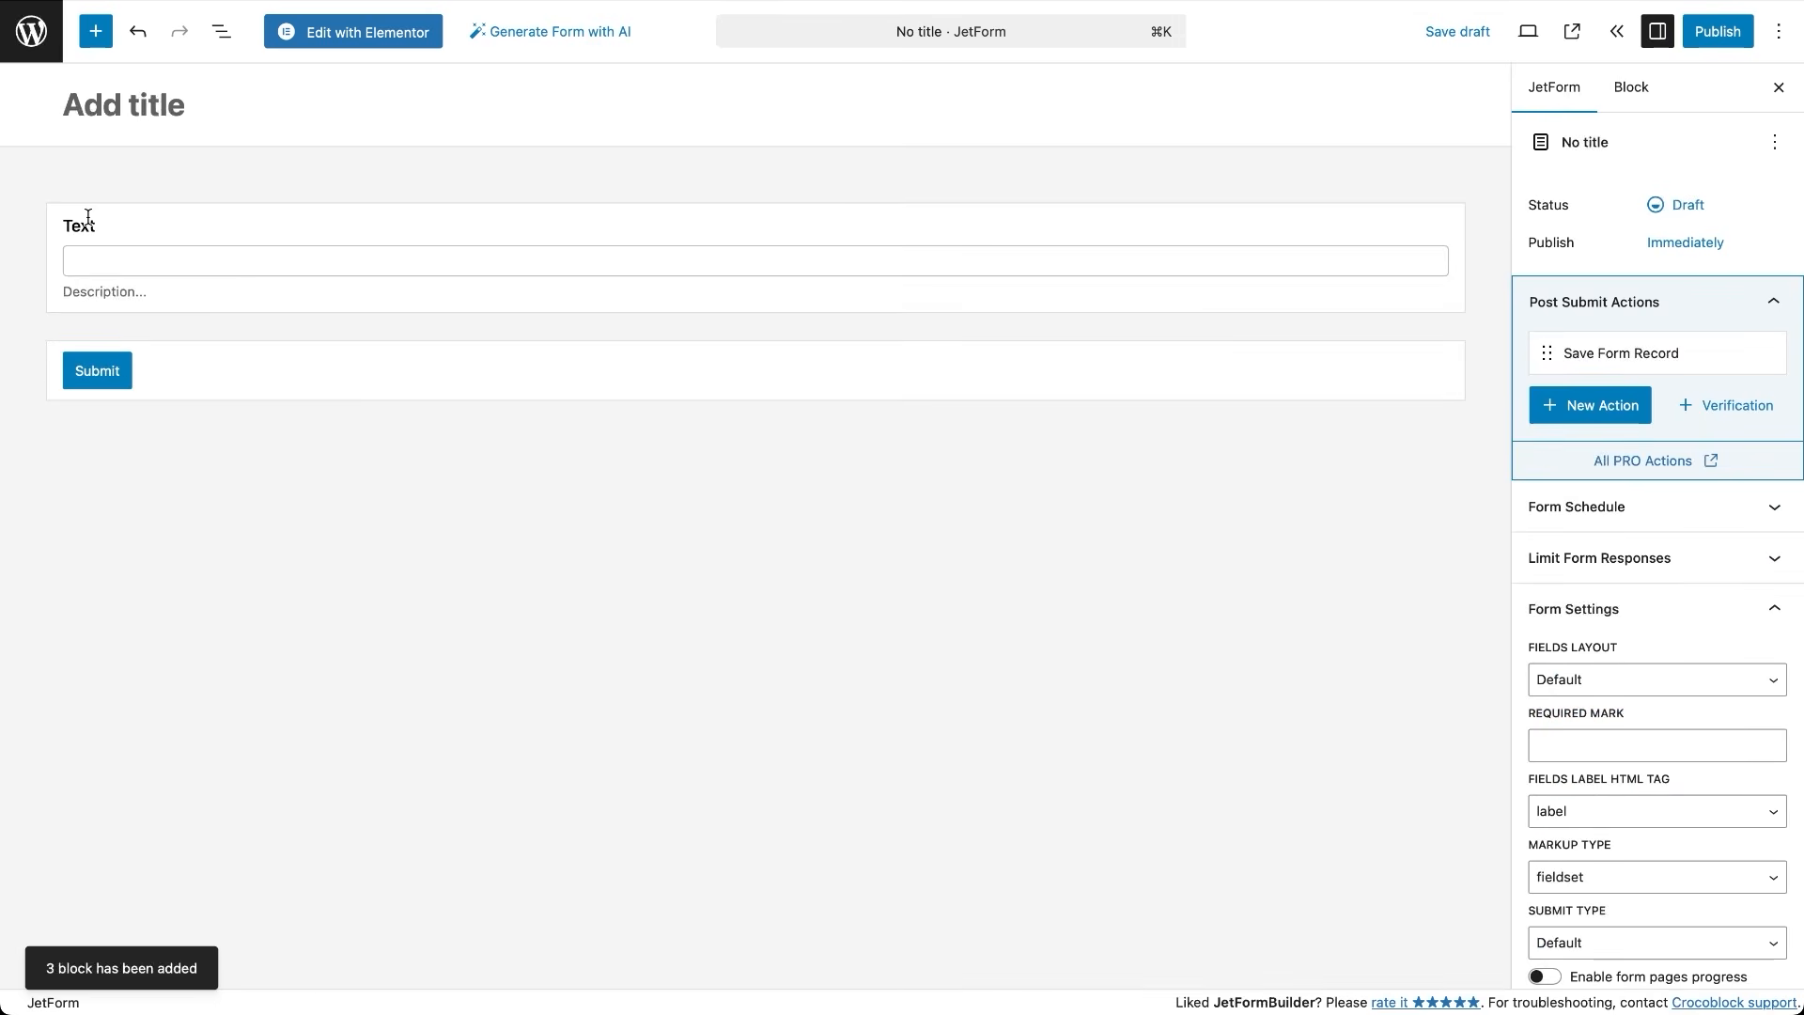
double_click(89, 222)
type("Name")
double_click(1621, 430)
type("name")
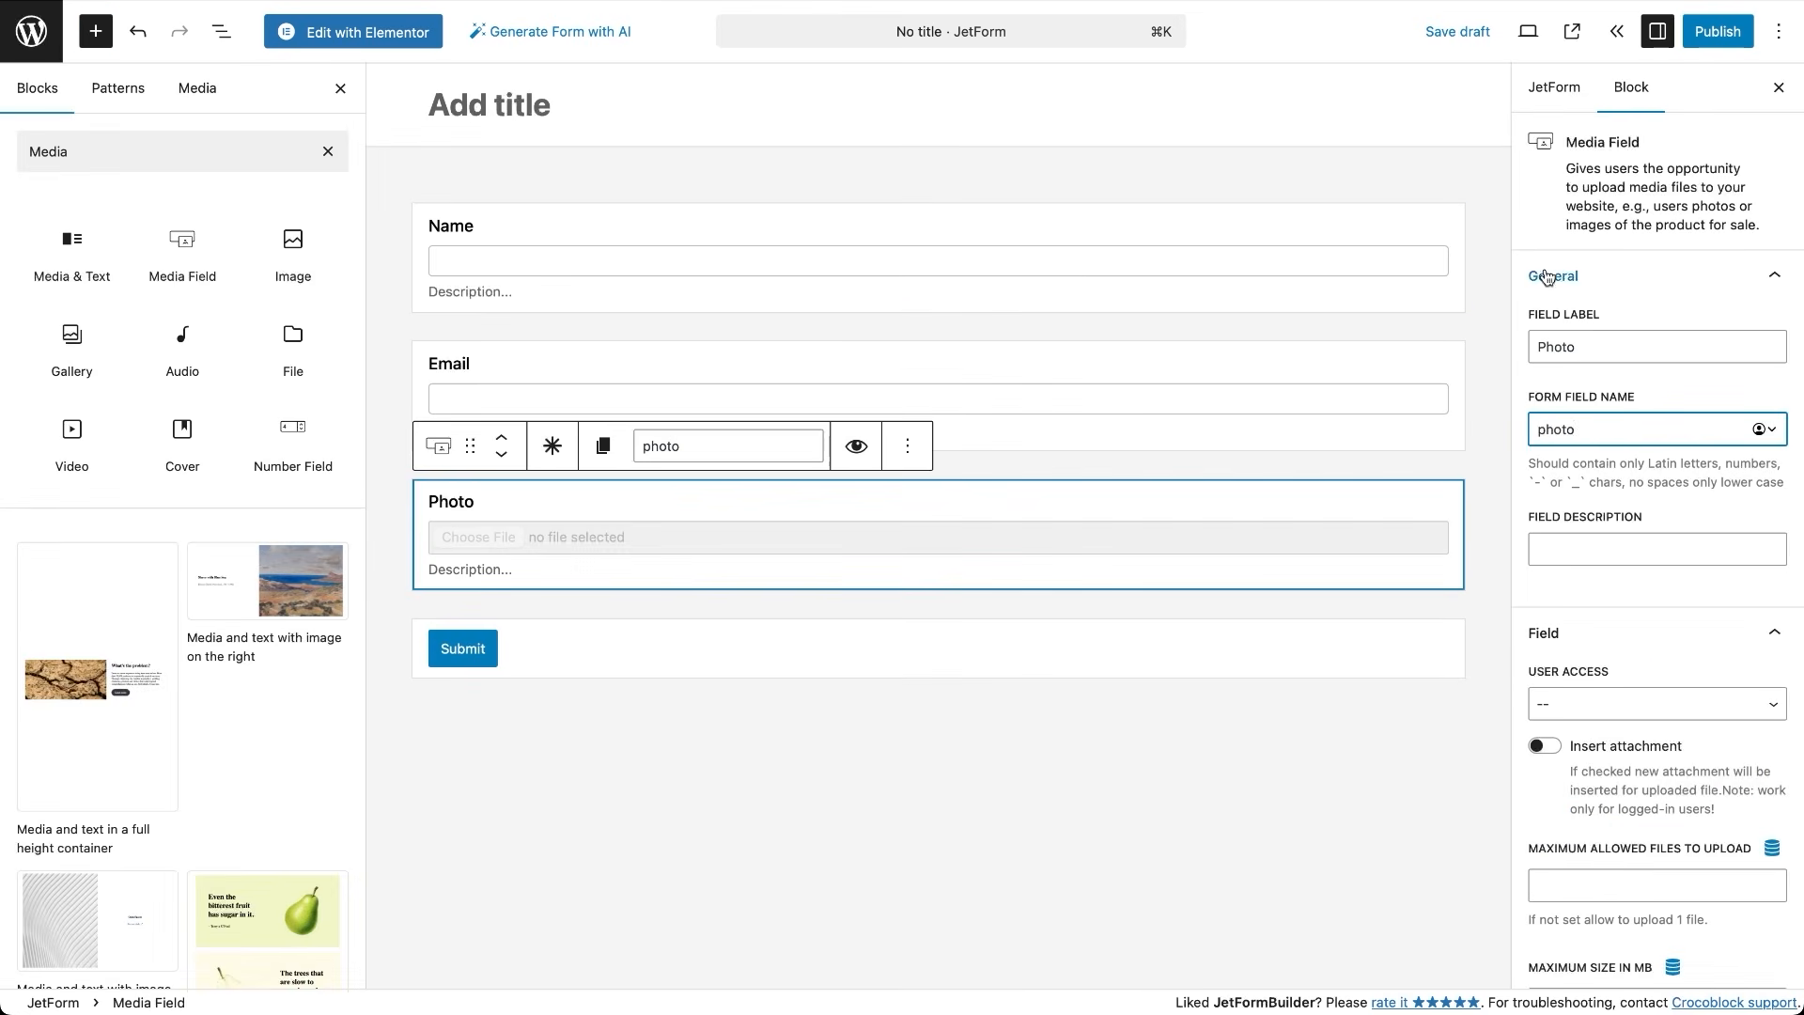
left_click(1551, 95)
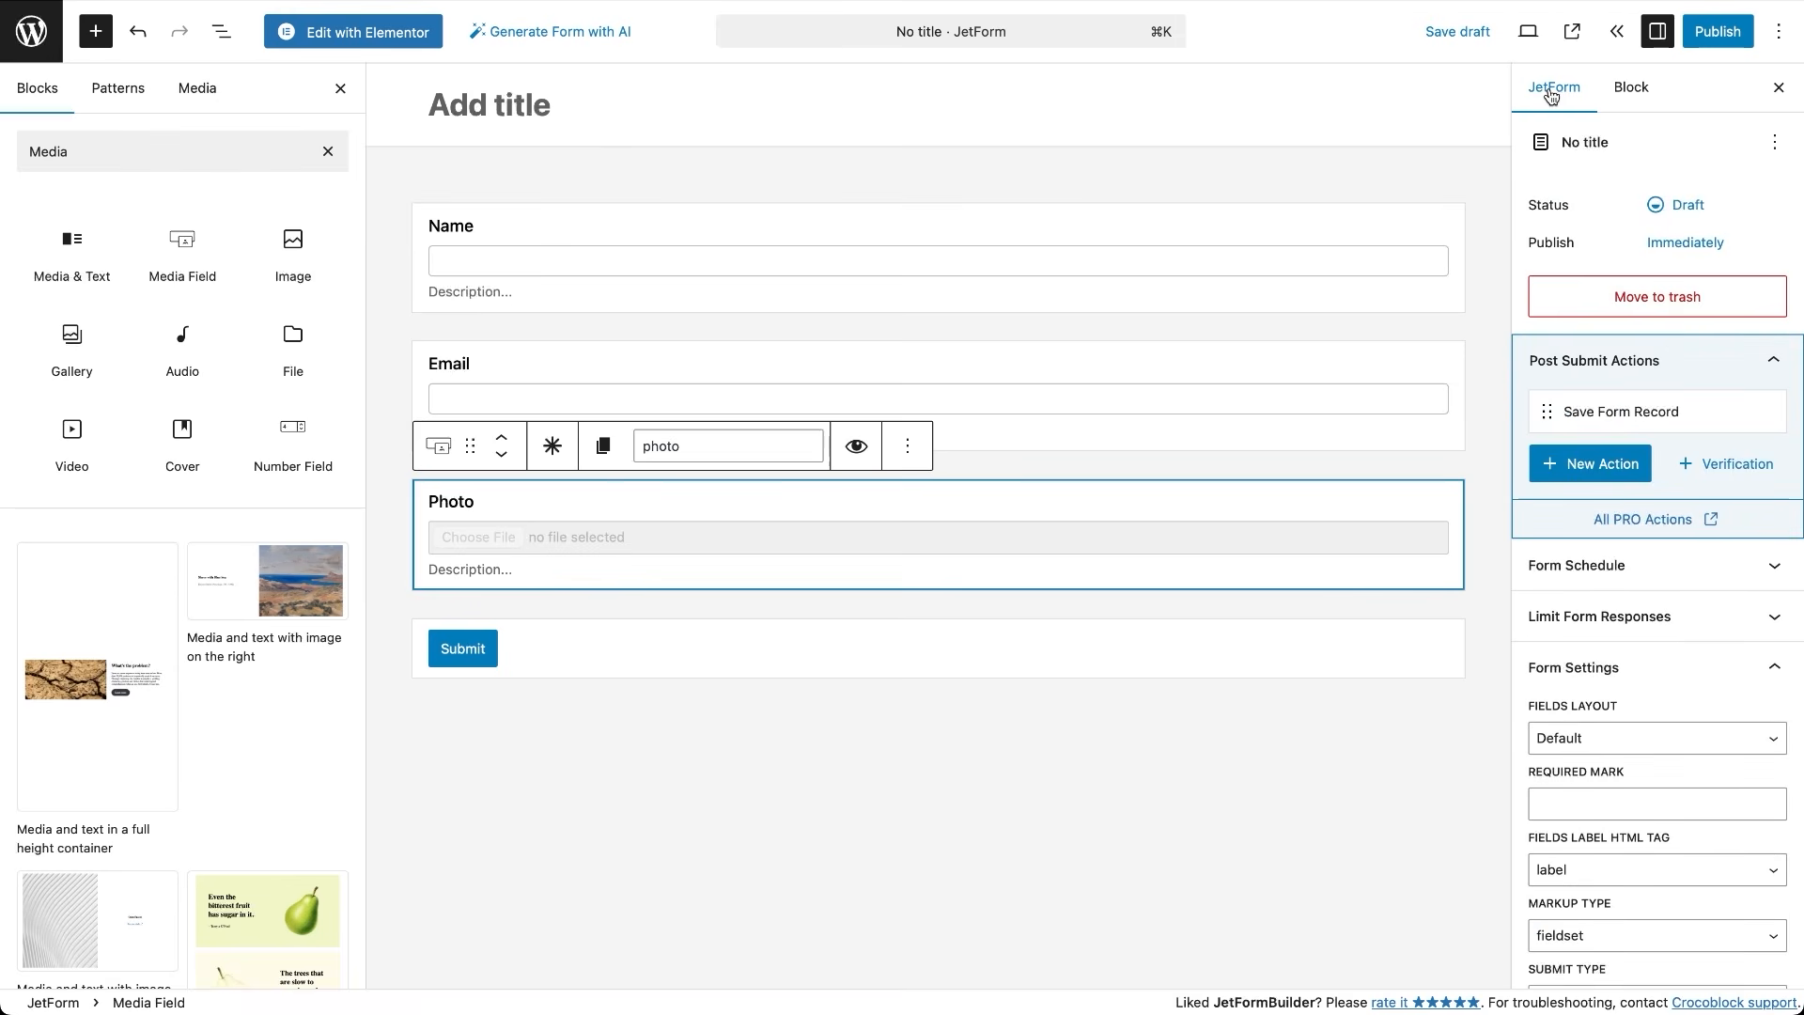
Add a REST API Request action to the participants endpoint with Application Password authorization
left_click(1578, 465)
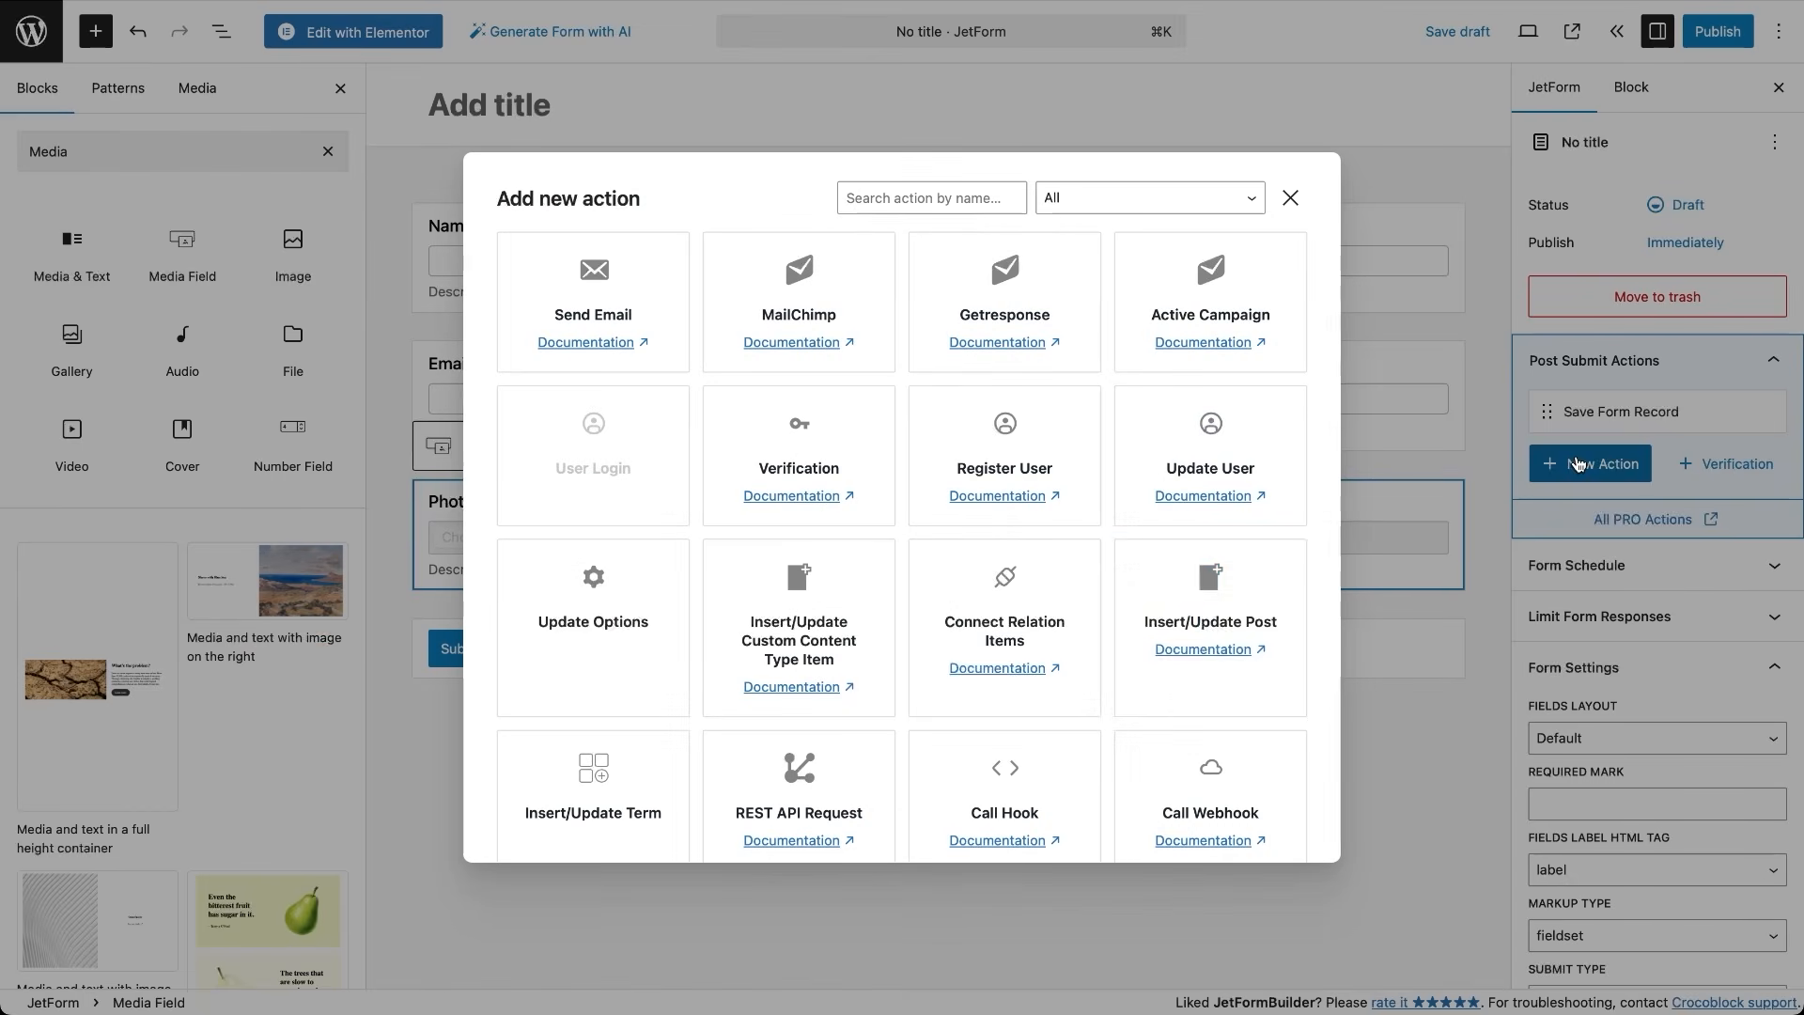
left_click(816, 809)
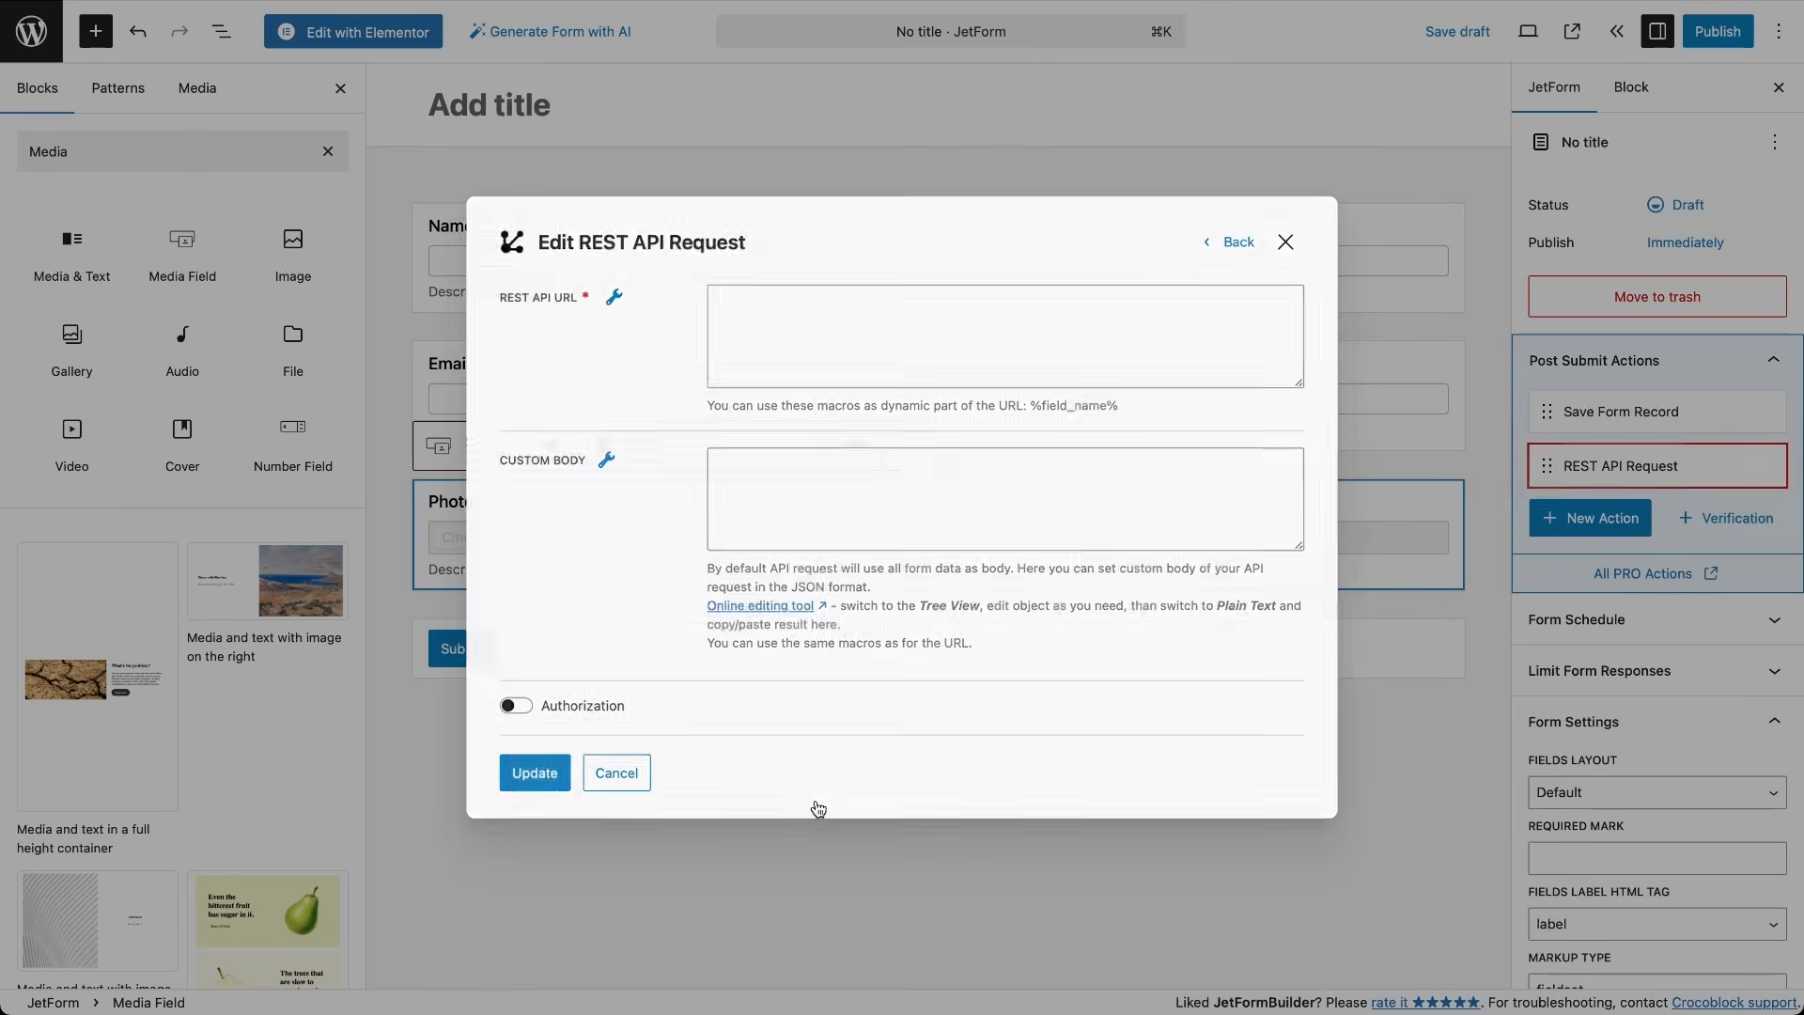
left_click(942, 332)
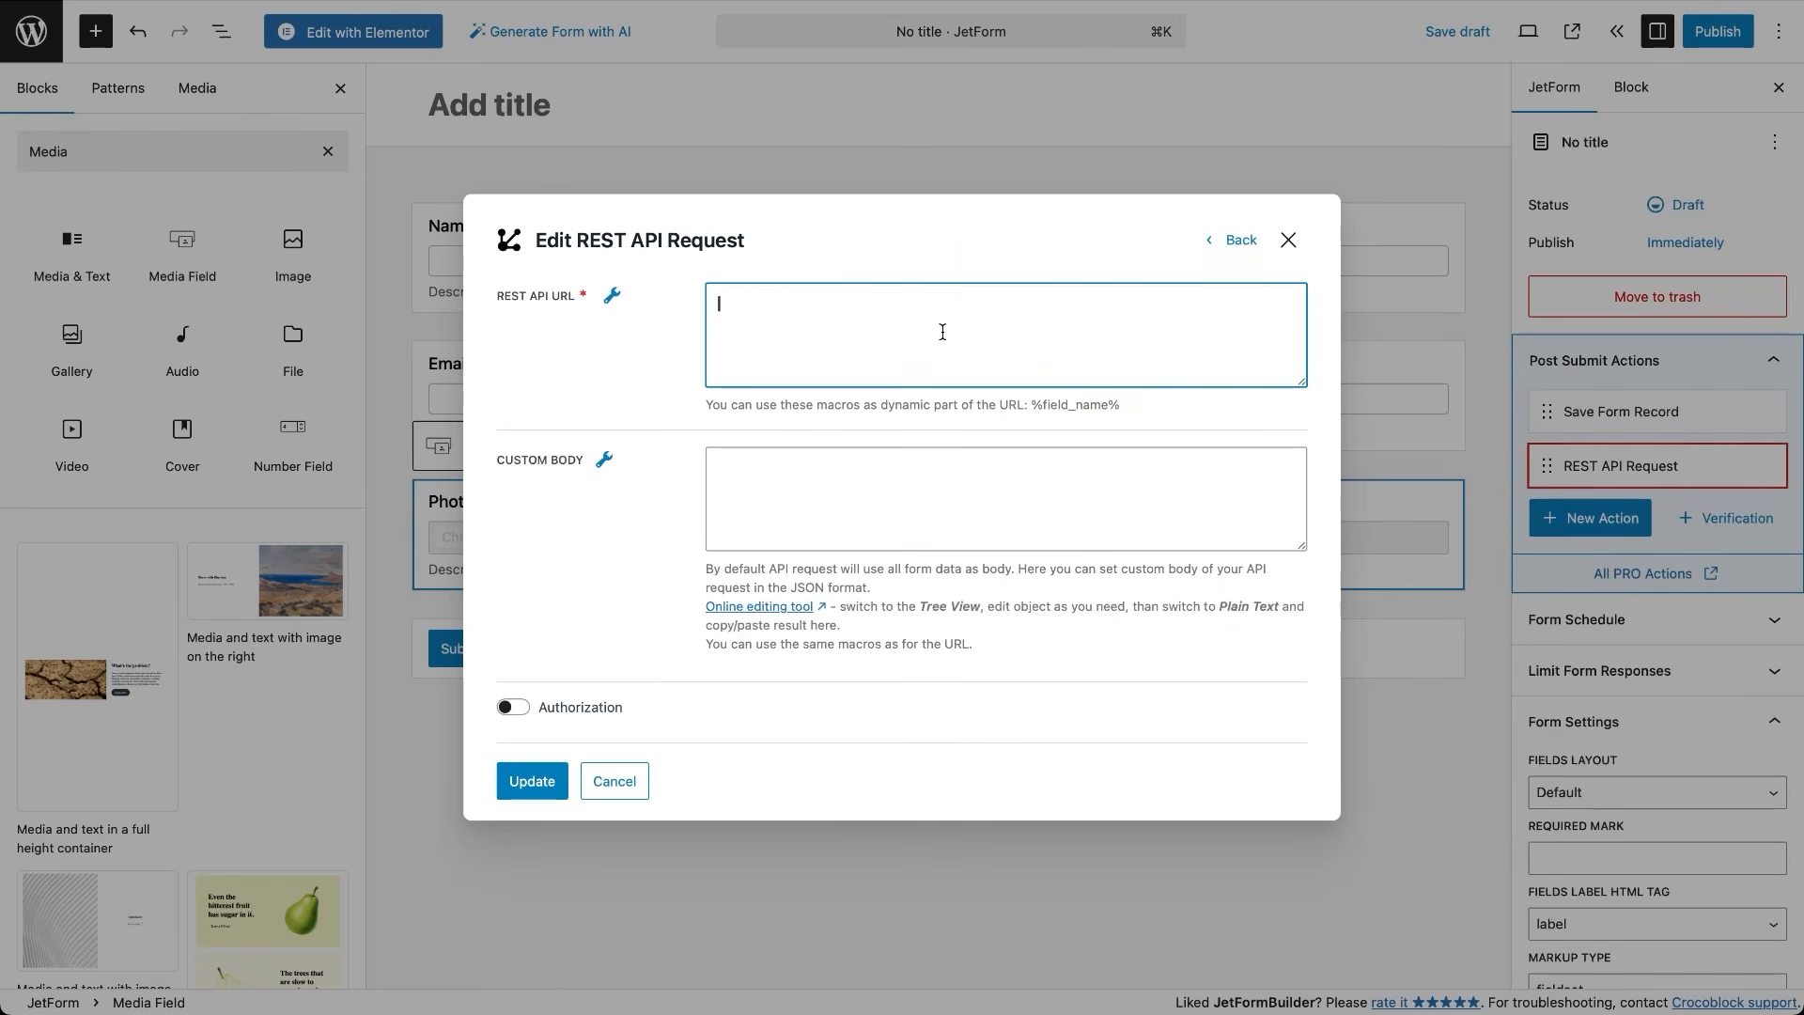
key("super+v")
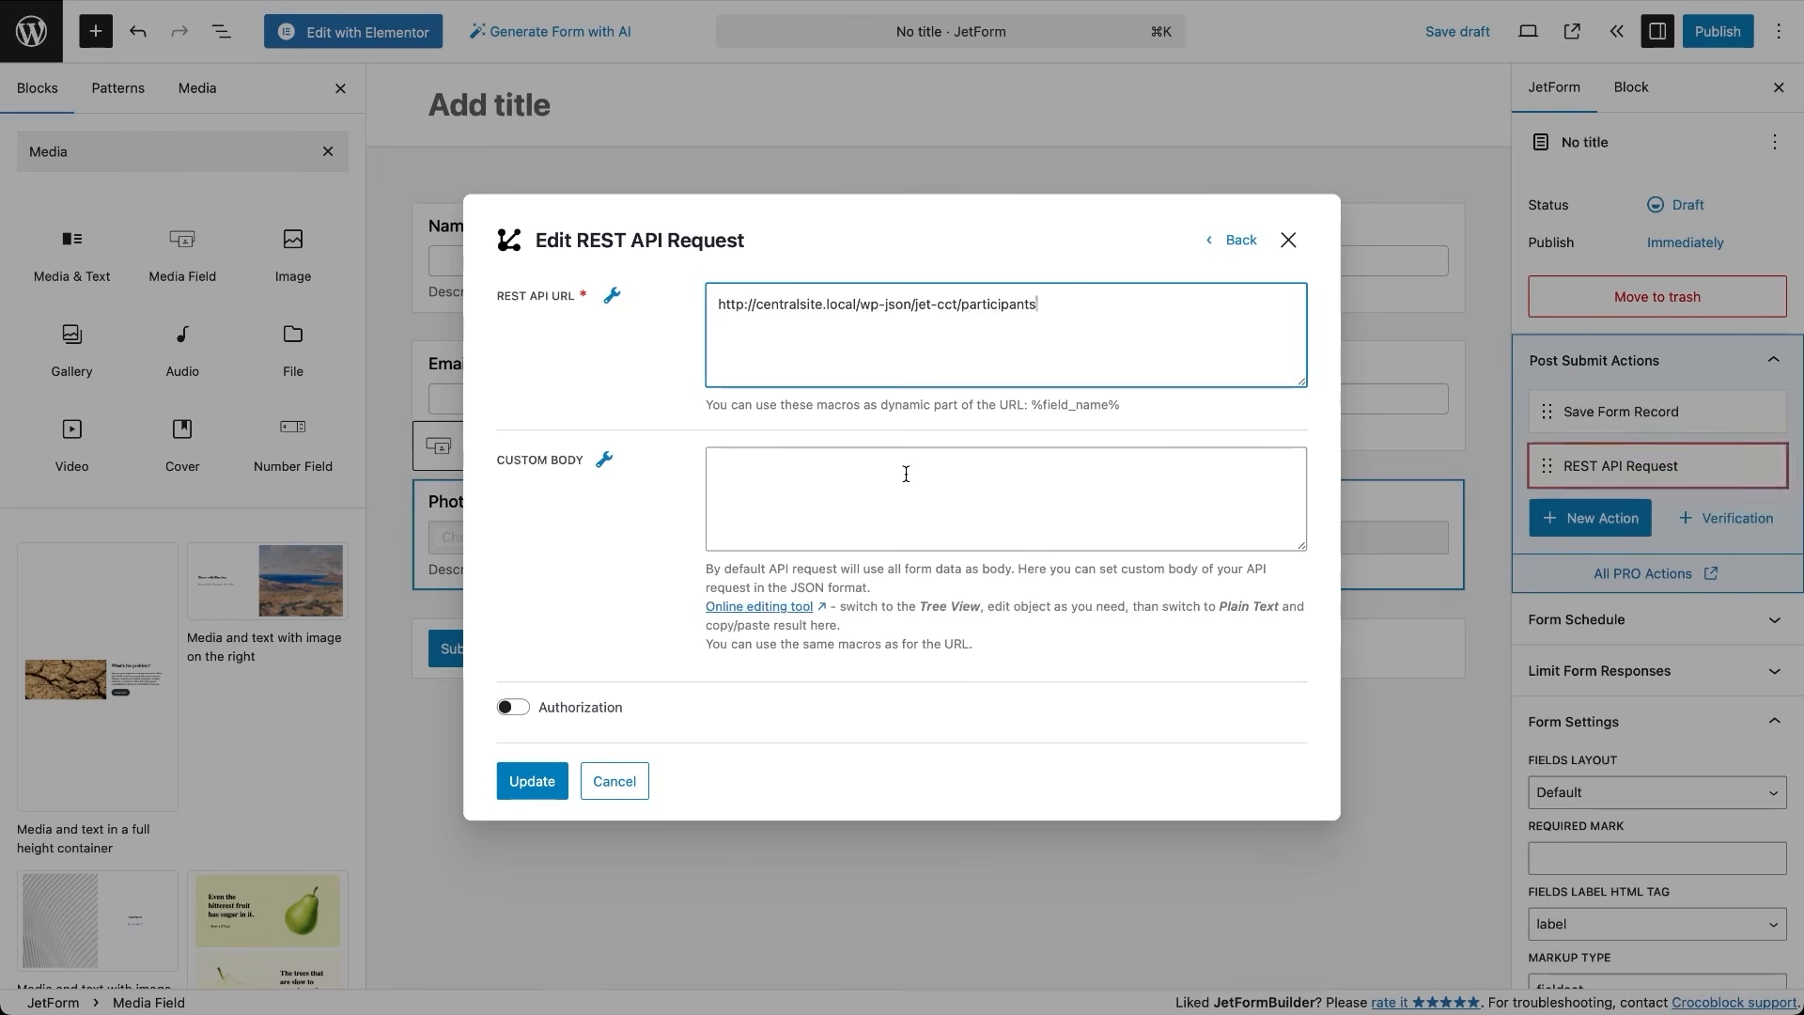
left_click(523, 710)
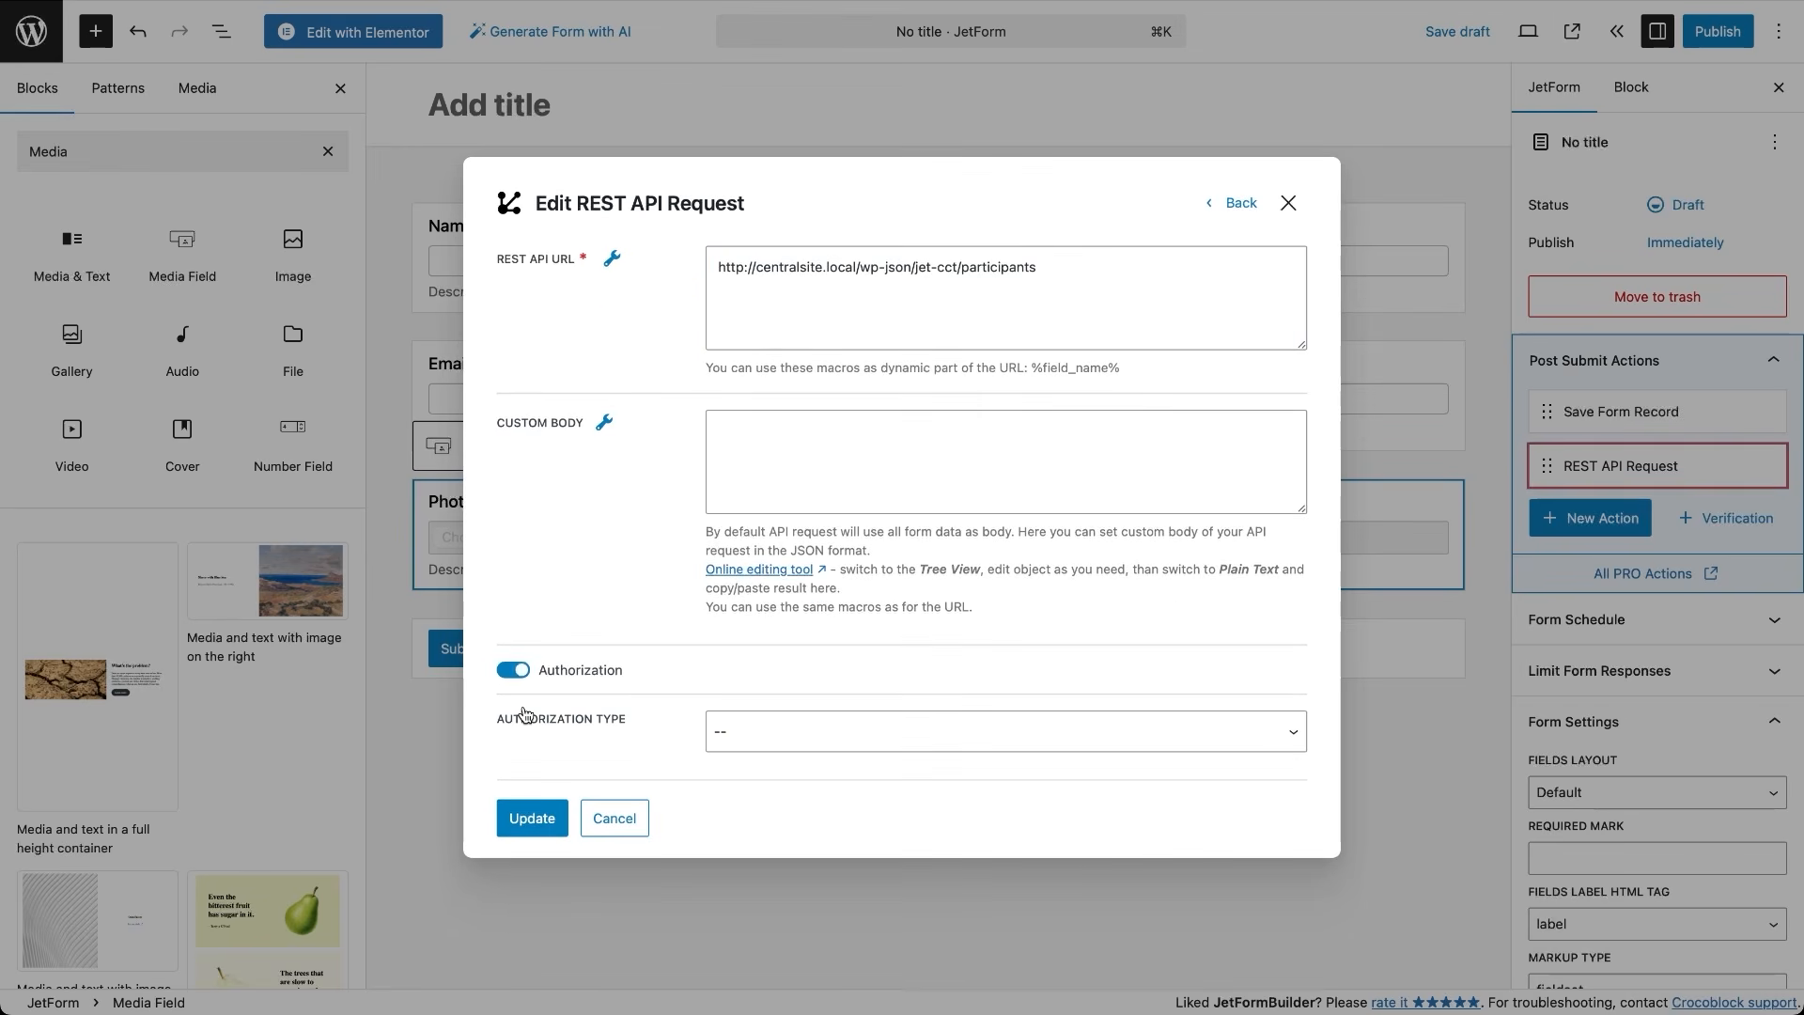
left_click(744, 731)
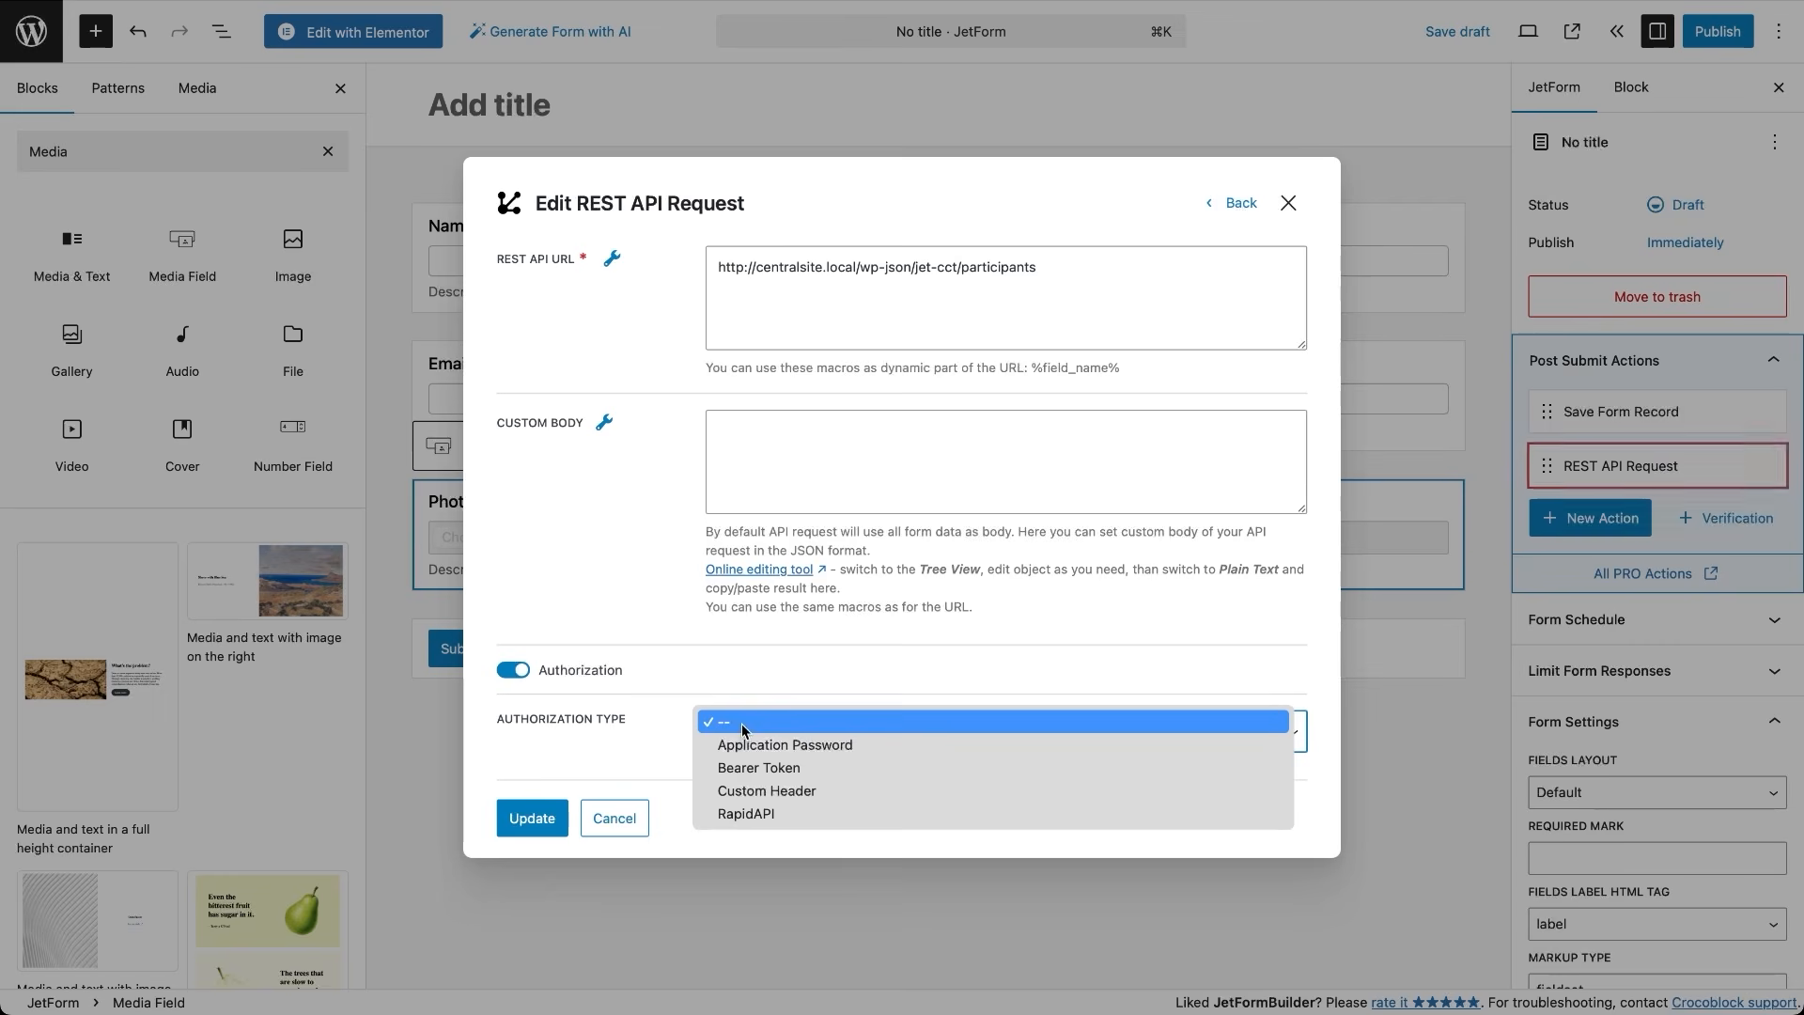
left_click(748, 744)
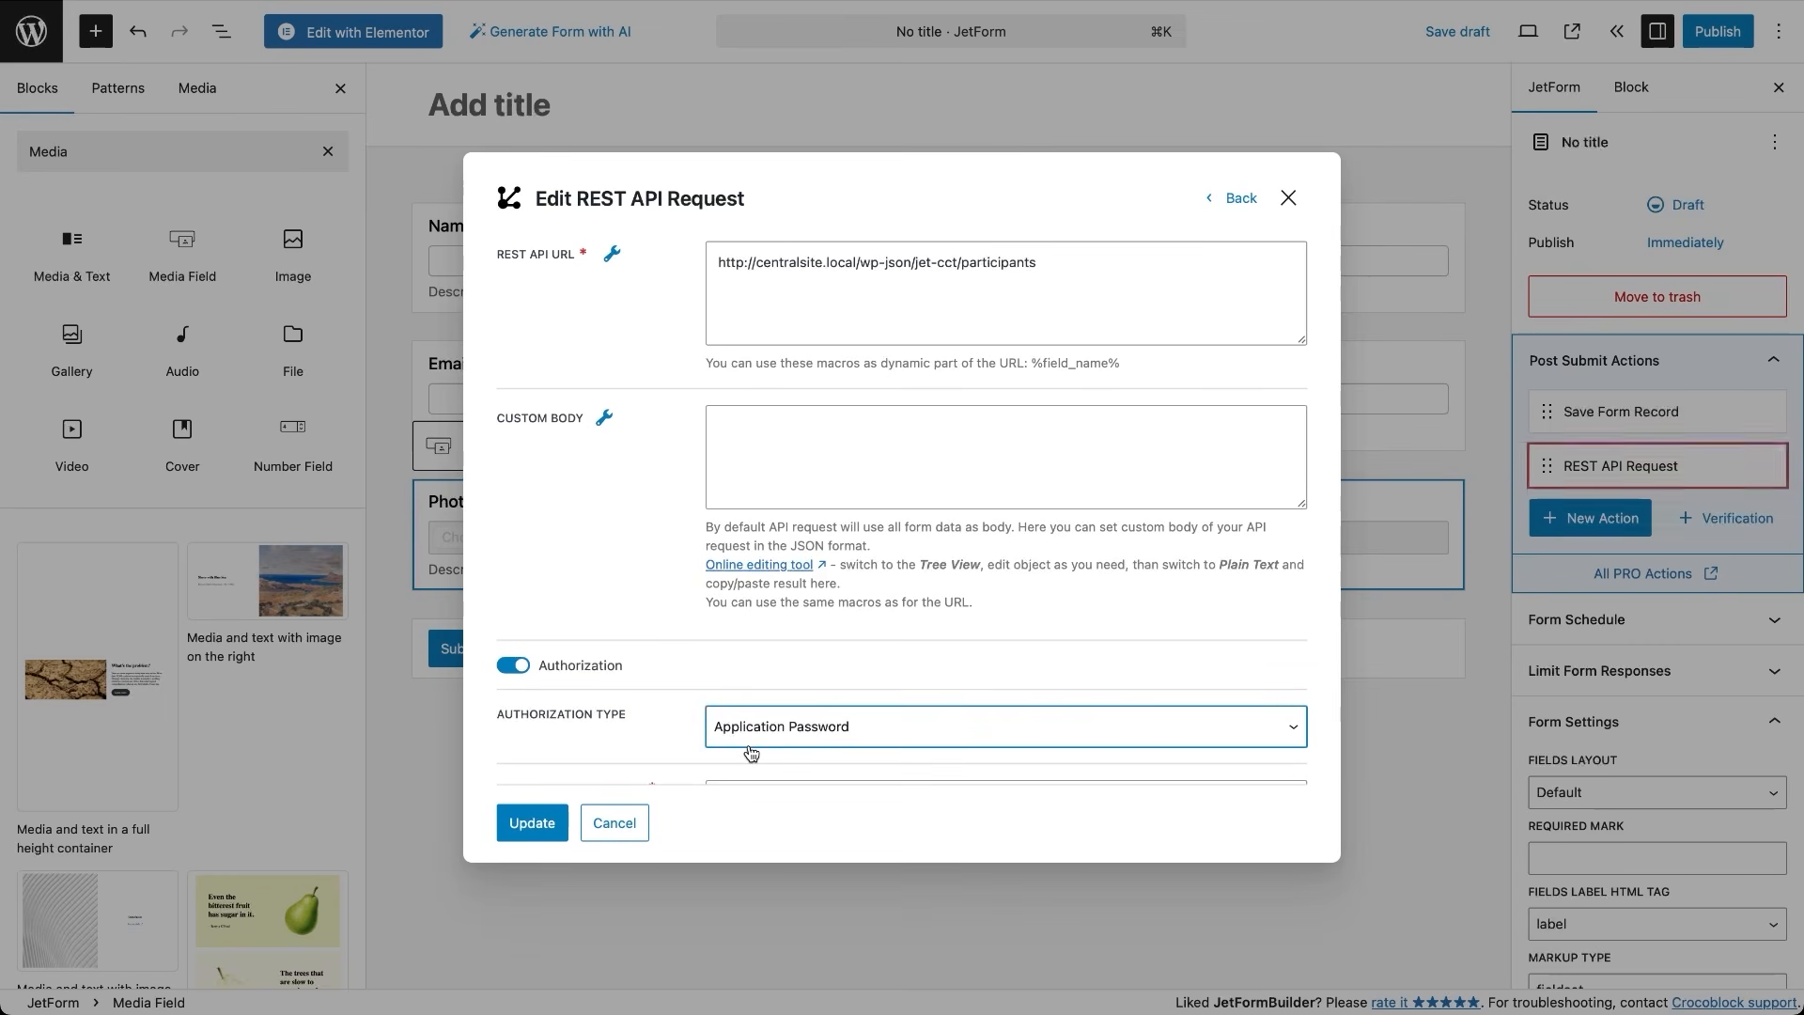
Enter 'admin:' plus the pasted application password, update the action, and publish the form
scroll(751, 753, "down", 2)
left_click(767, 700)
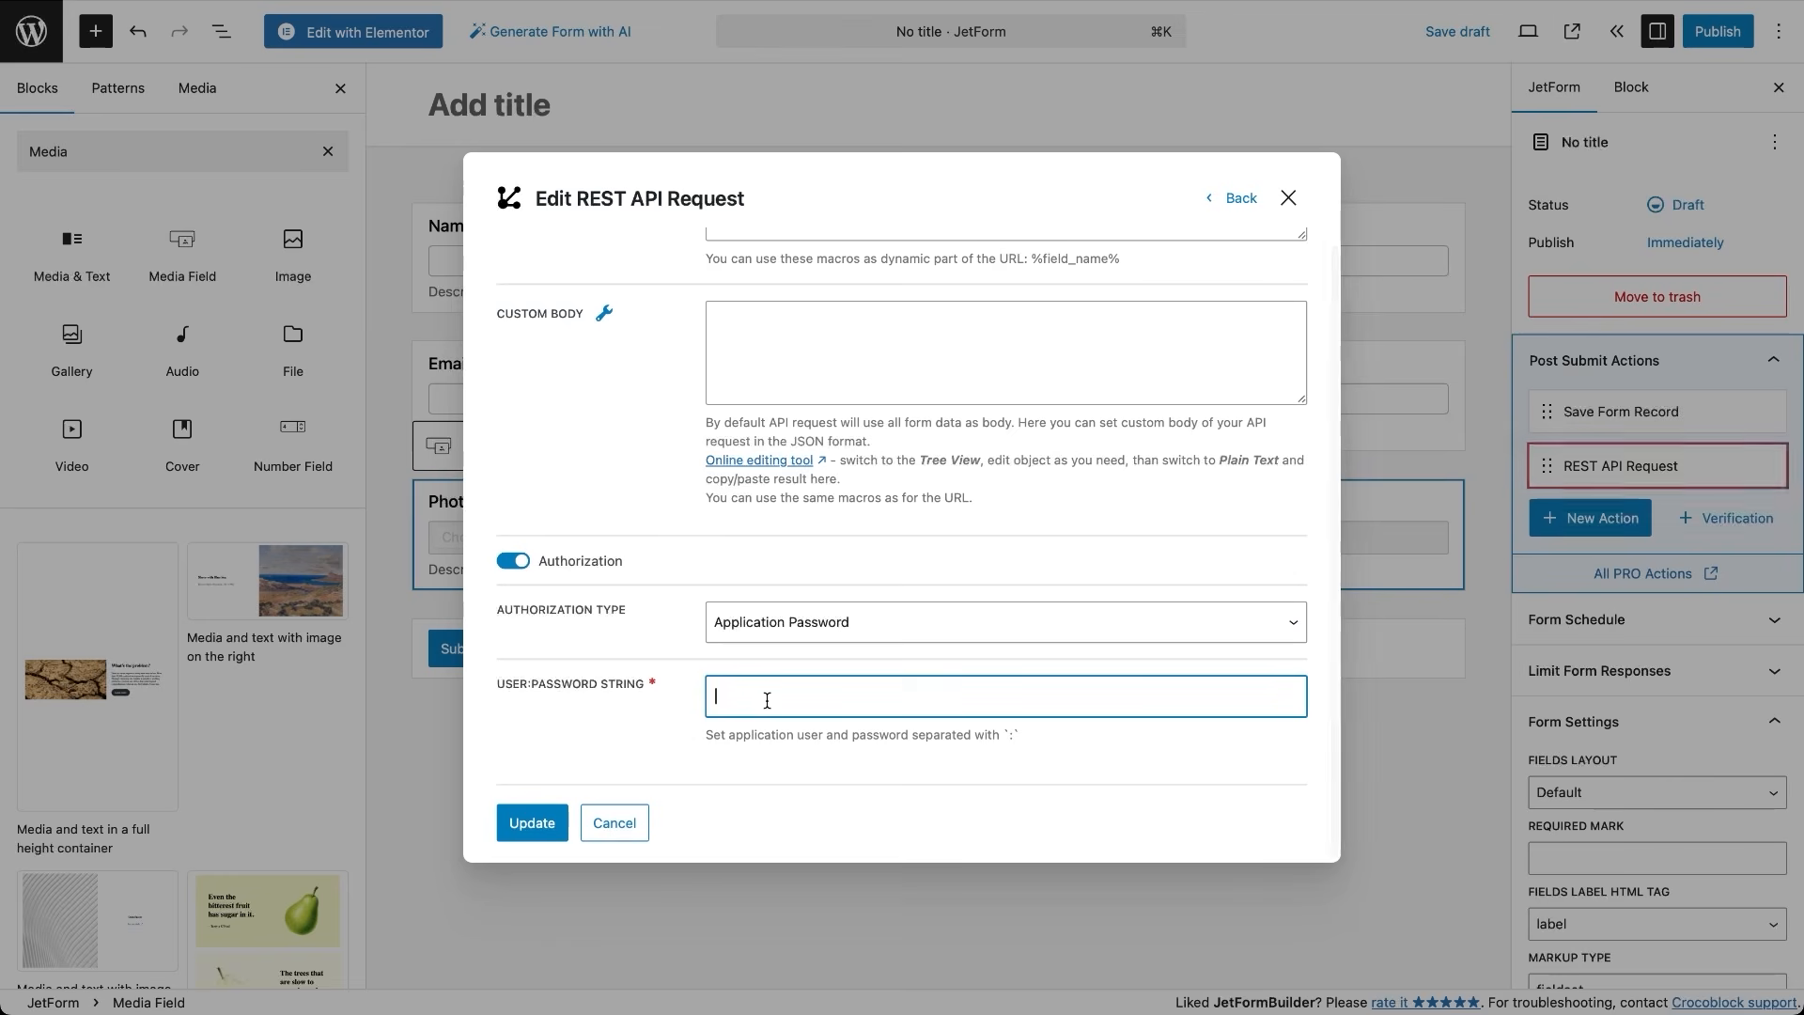
type("admin:")
key("super+v")
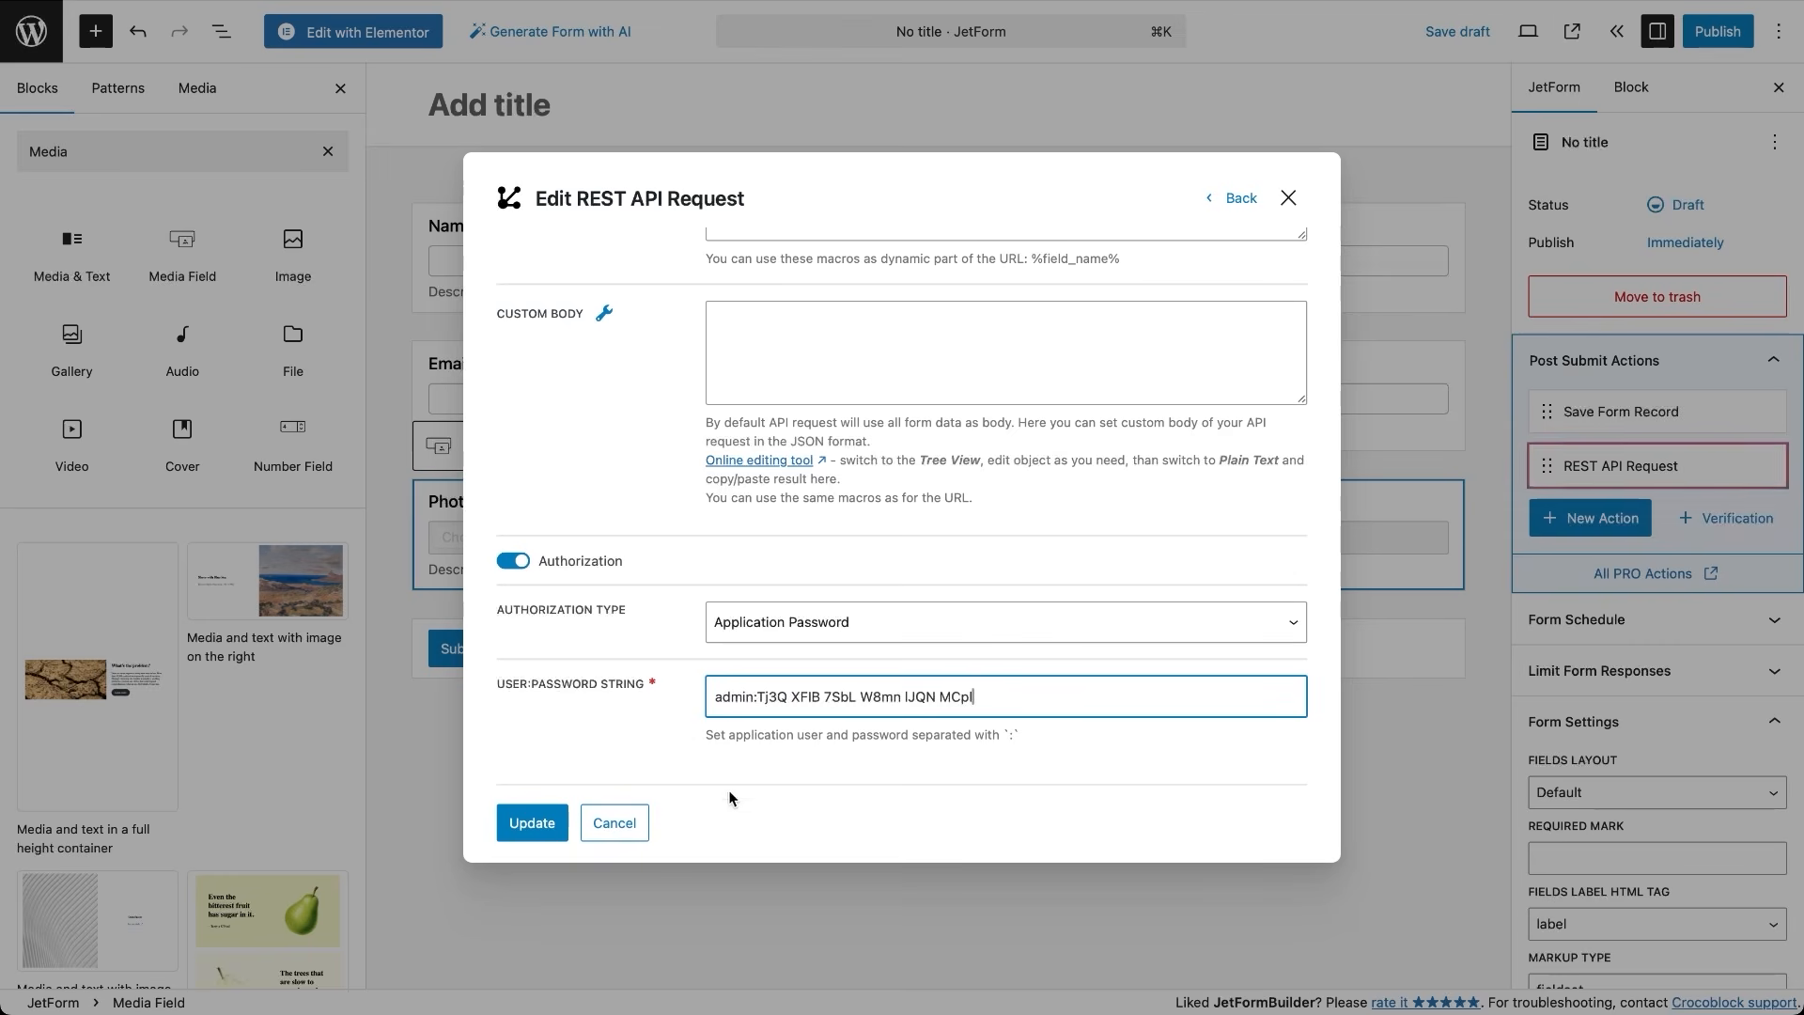
left_click(532, 823)
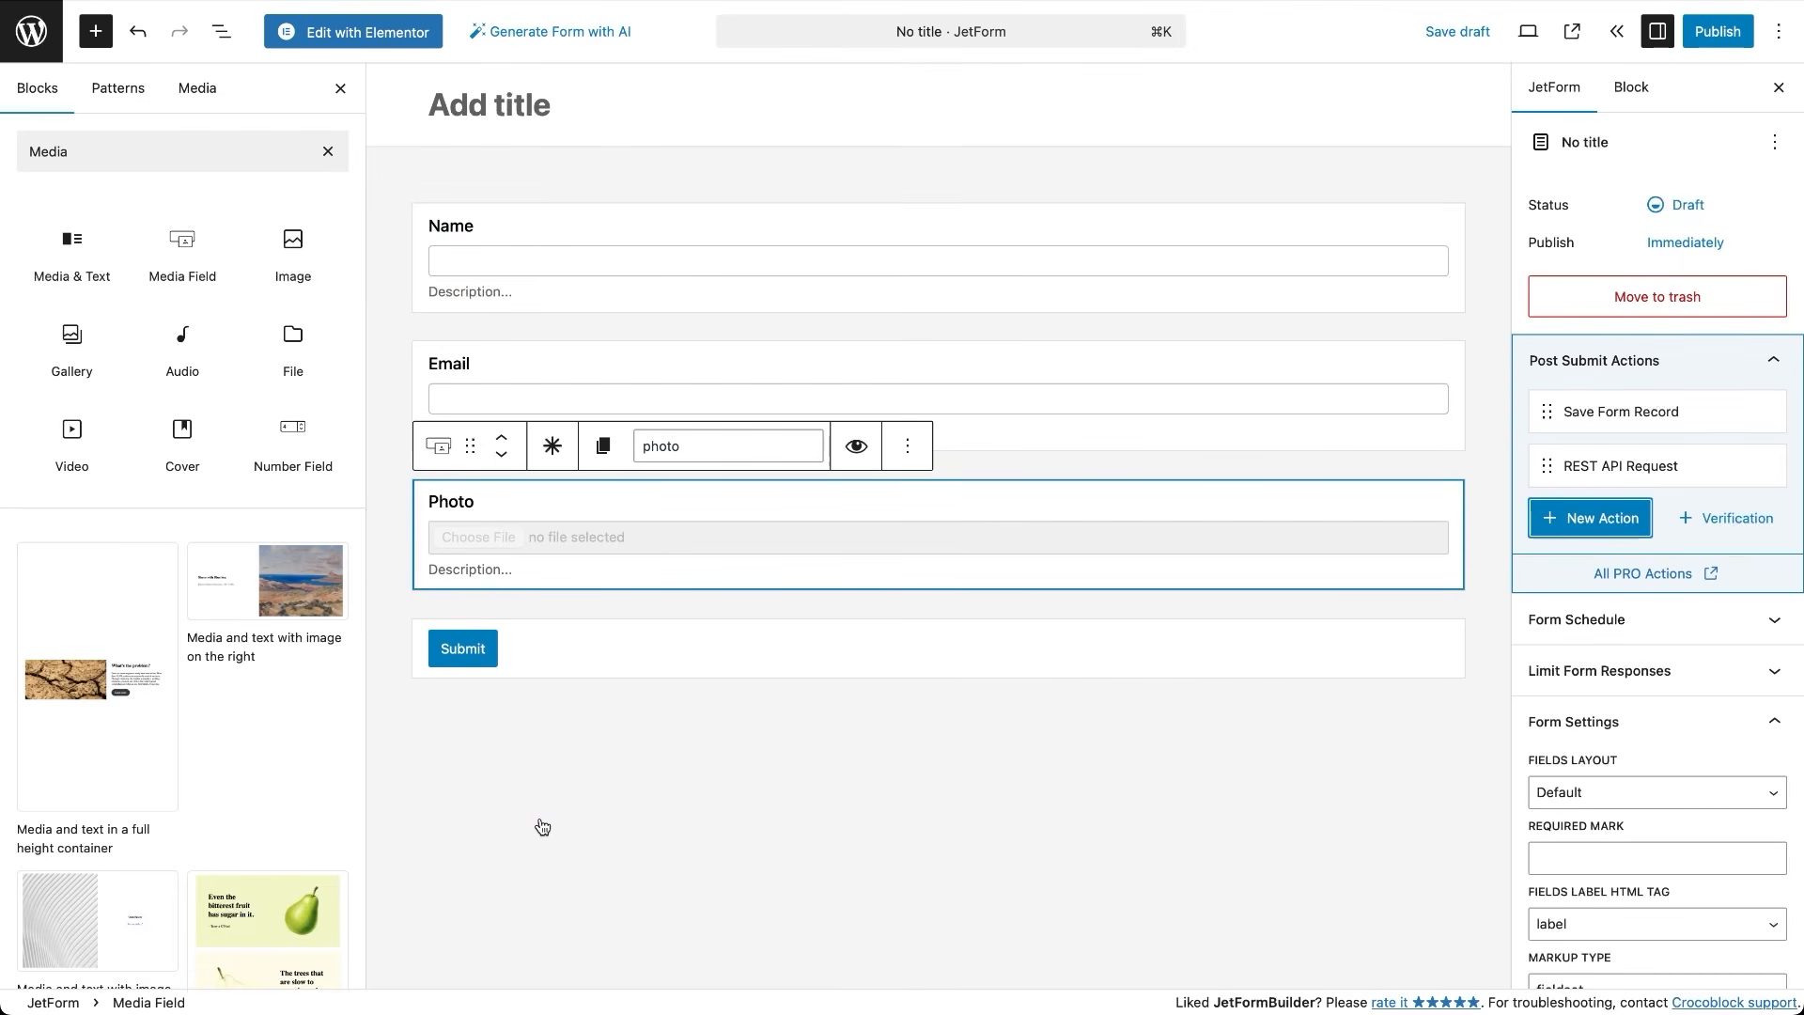
left_click(1705, 38)
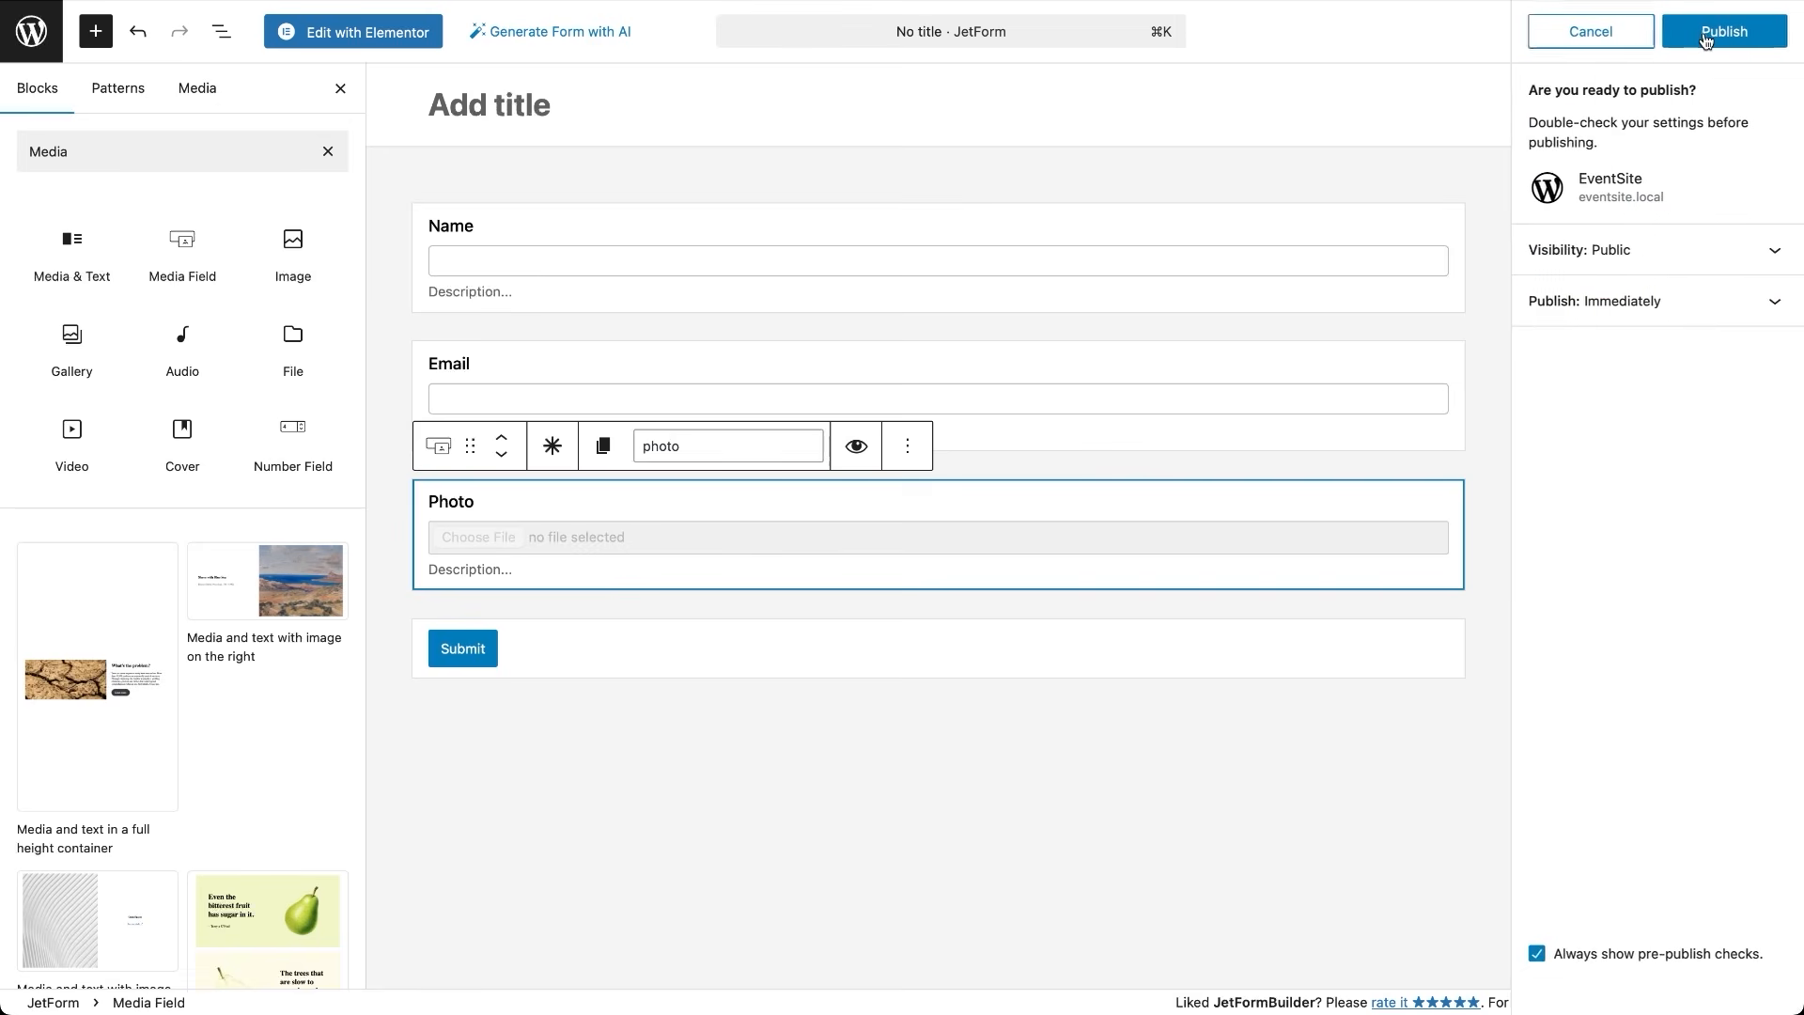
left_click(1723, 32)
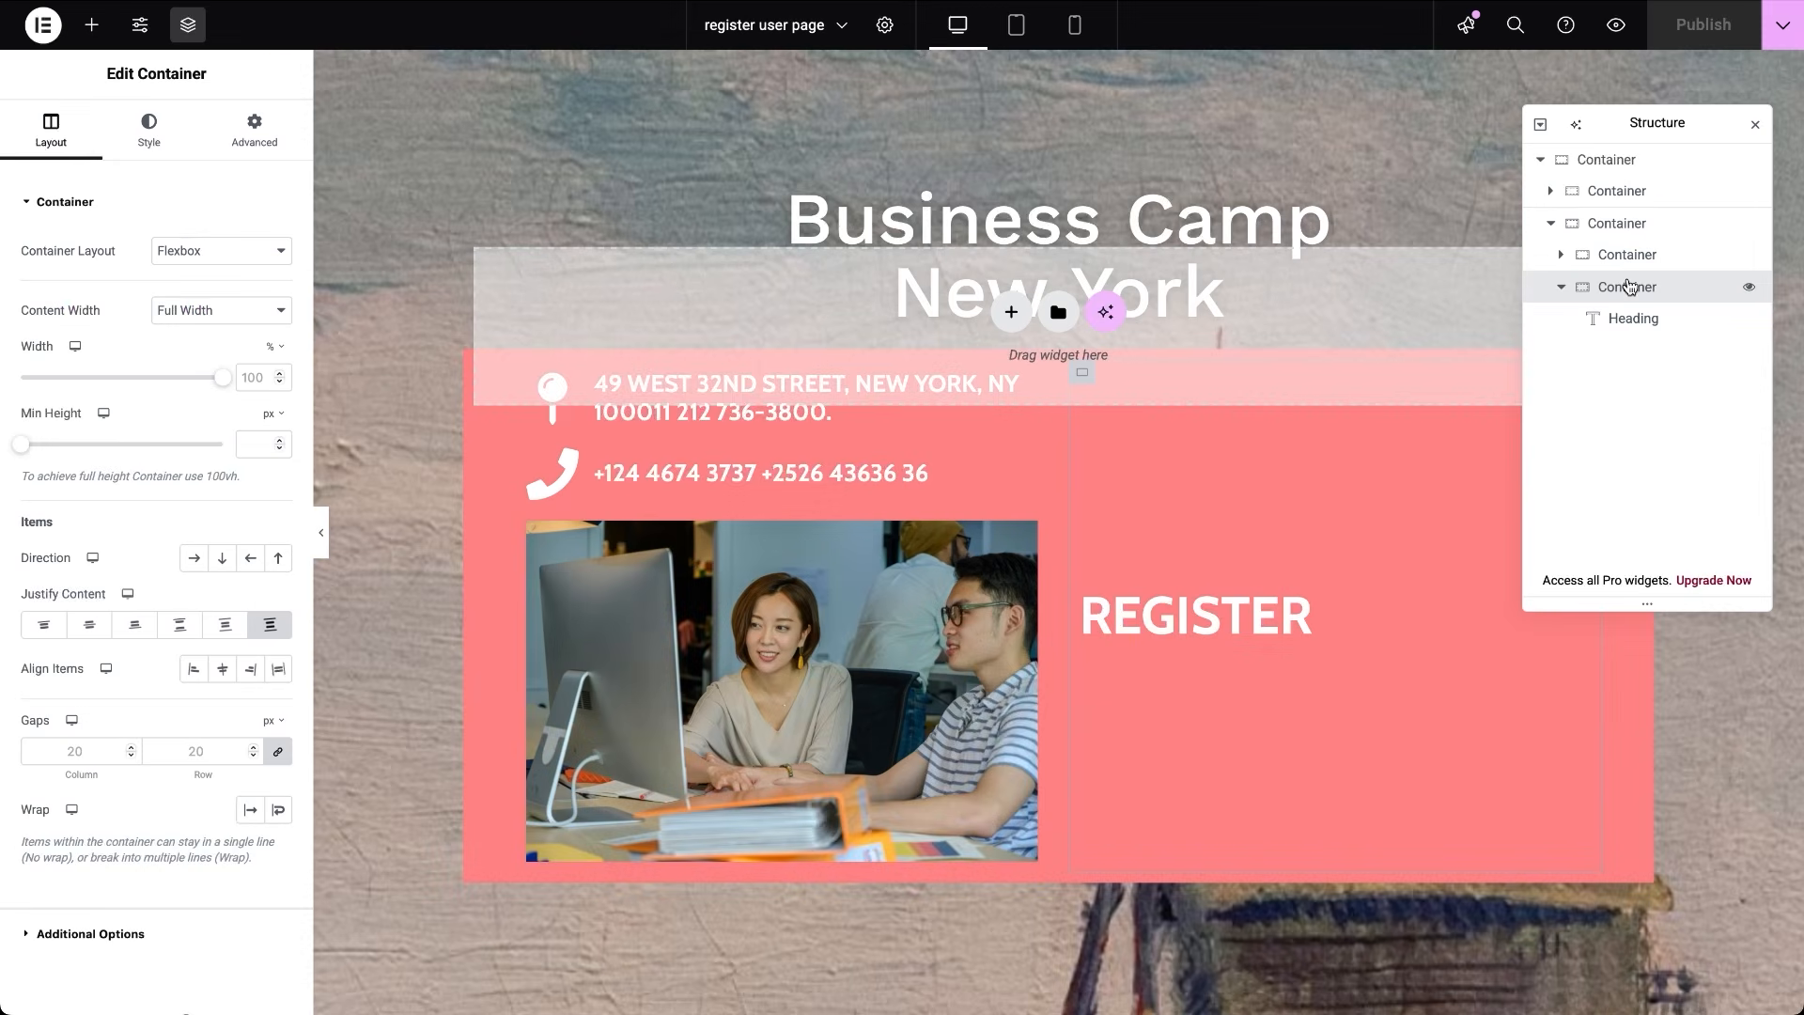
Add a JetForm widget showing Registration Form under REGISTER, publish, and preview the page
left_click(1628, 287)
left_click(91, 25)
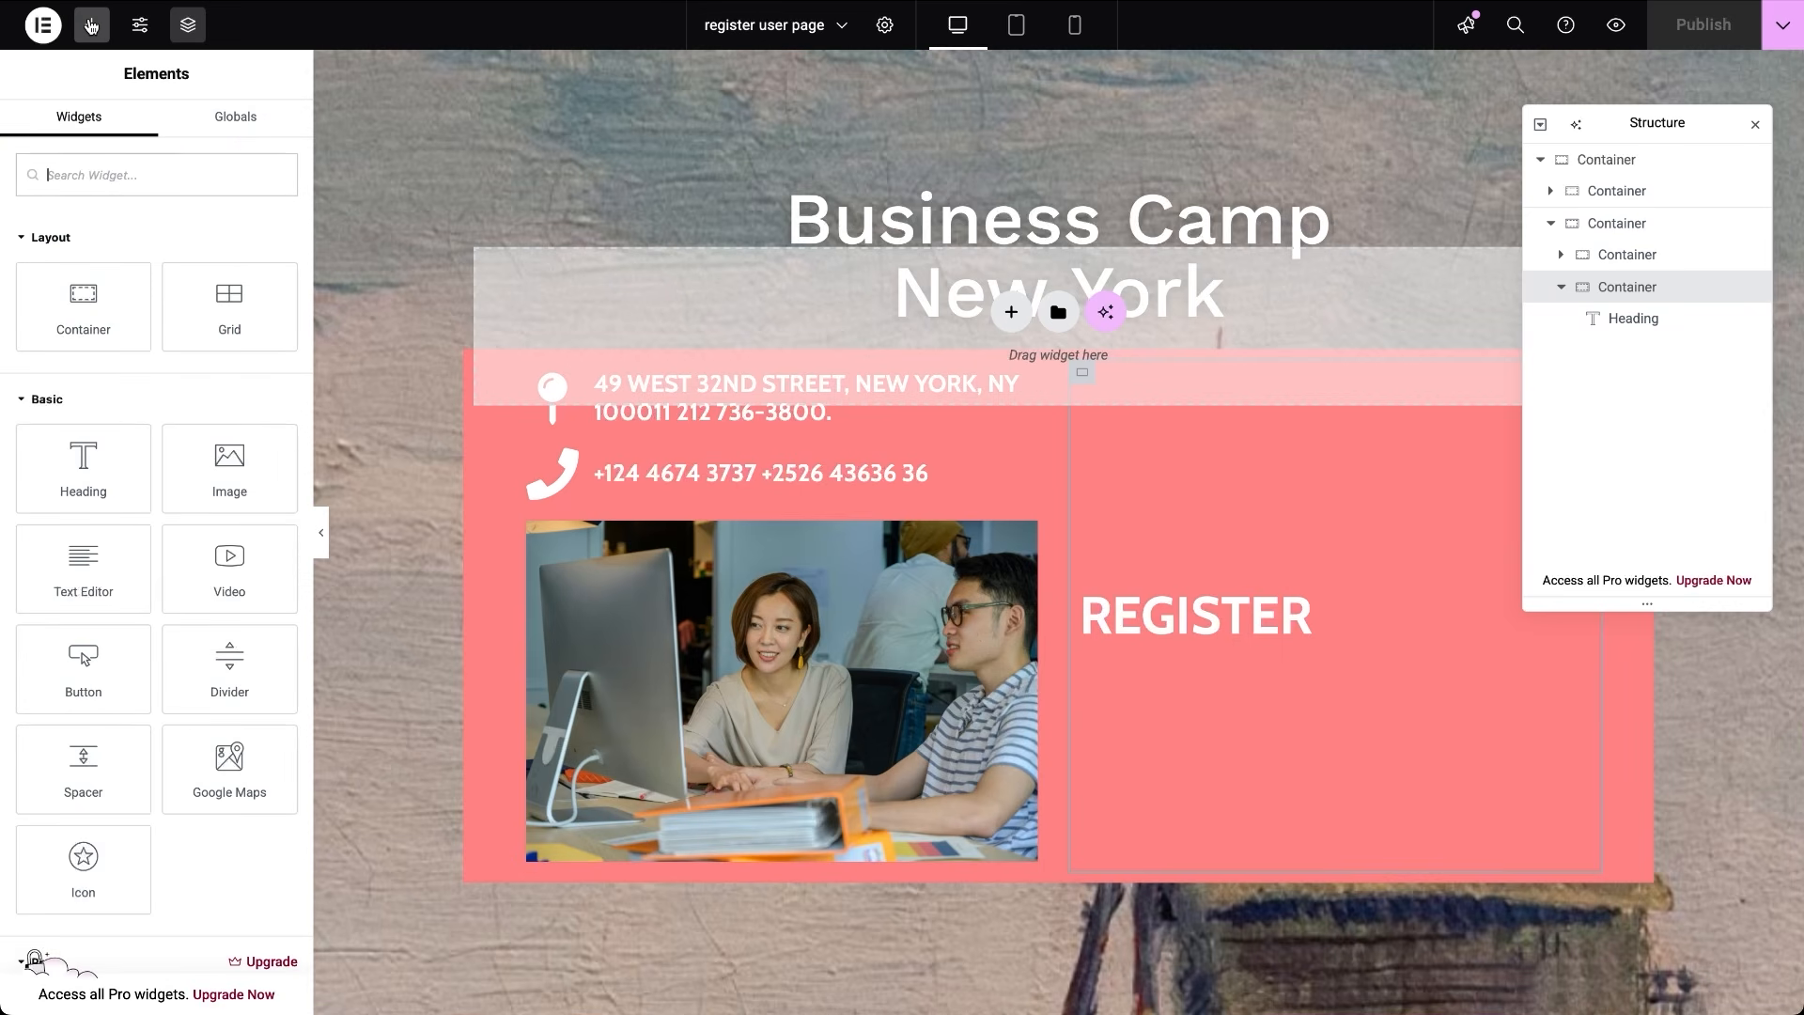
type("jetform")
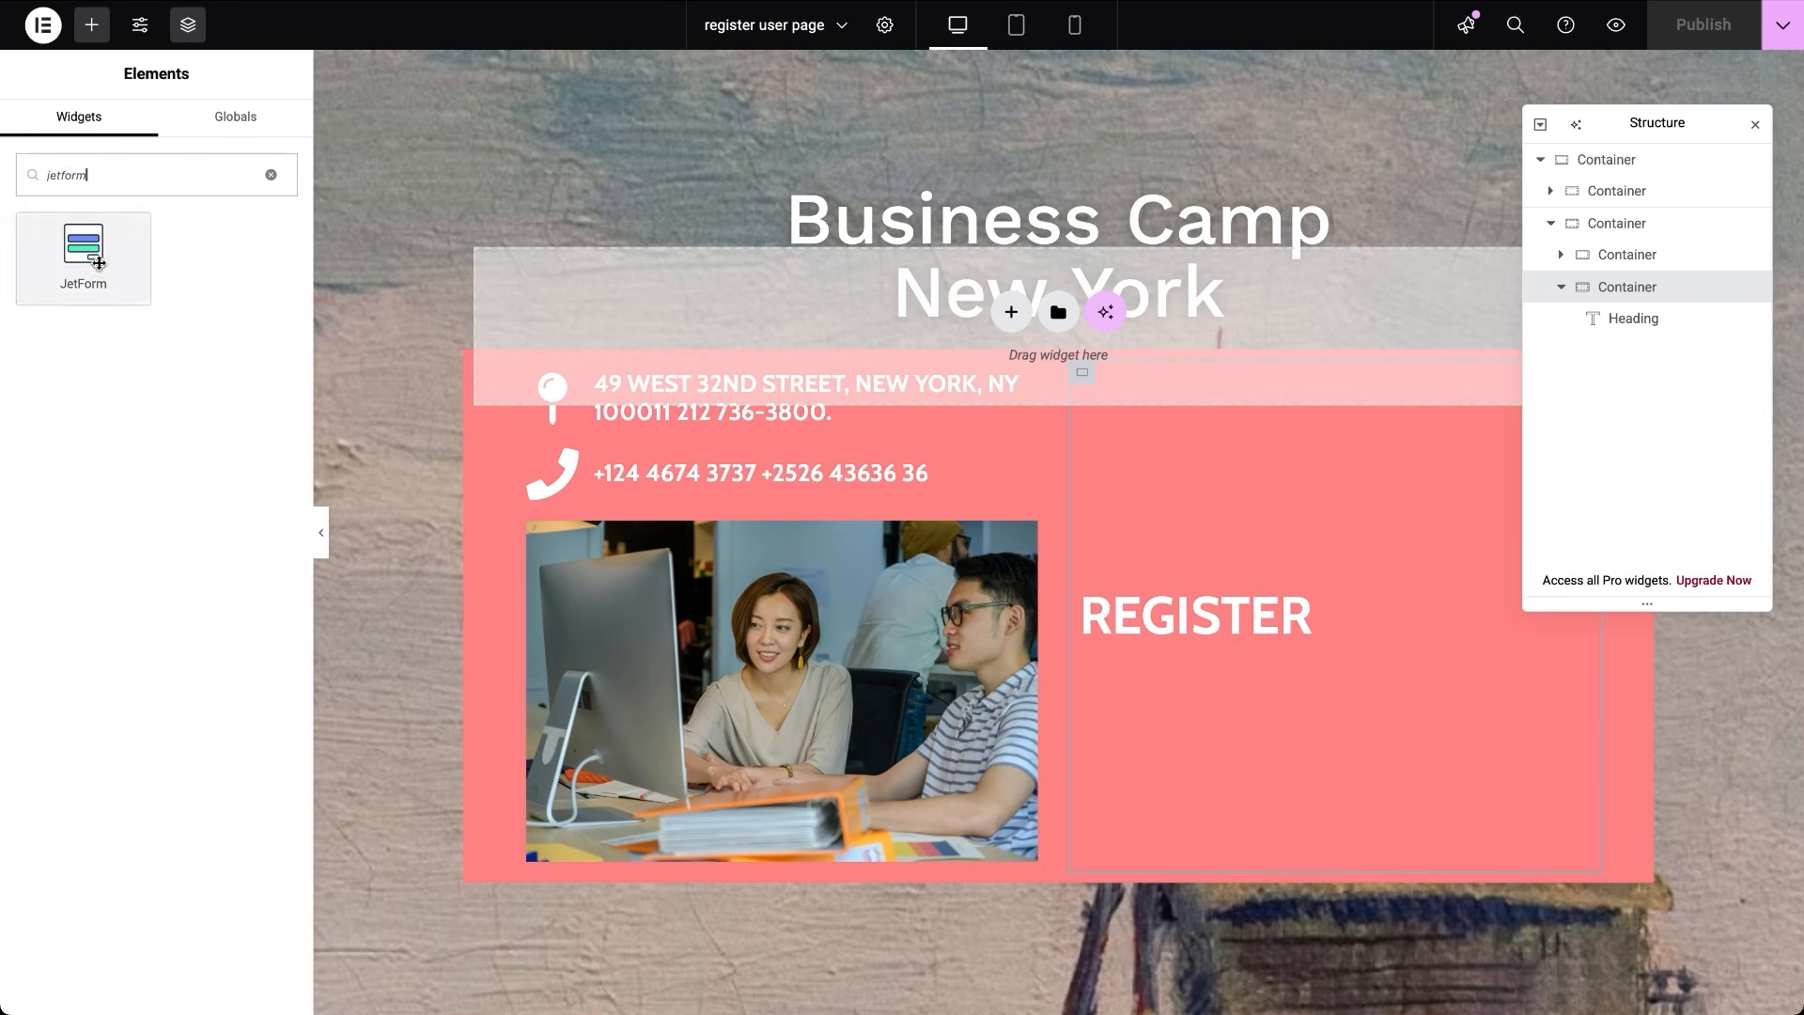
left_click(92, 256)
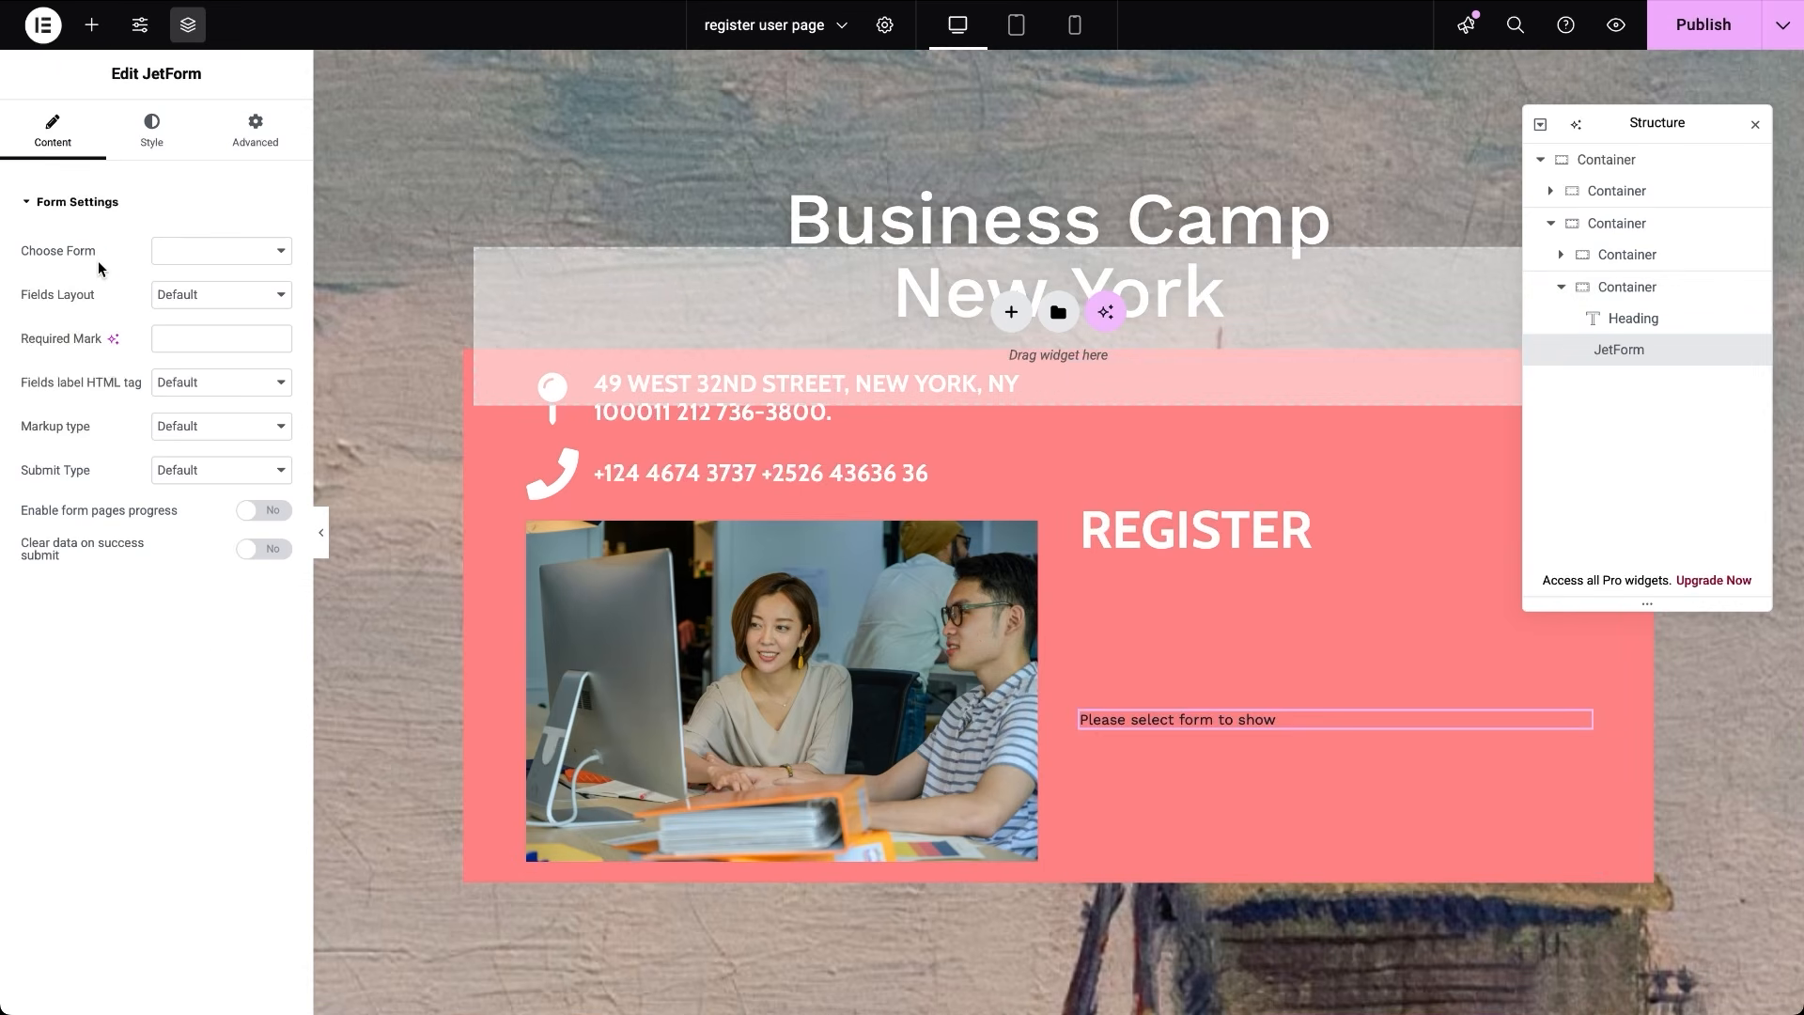
left_click(284, 250)
left_click(283, 250)
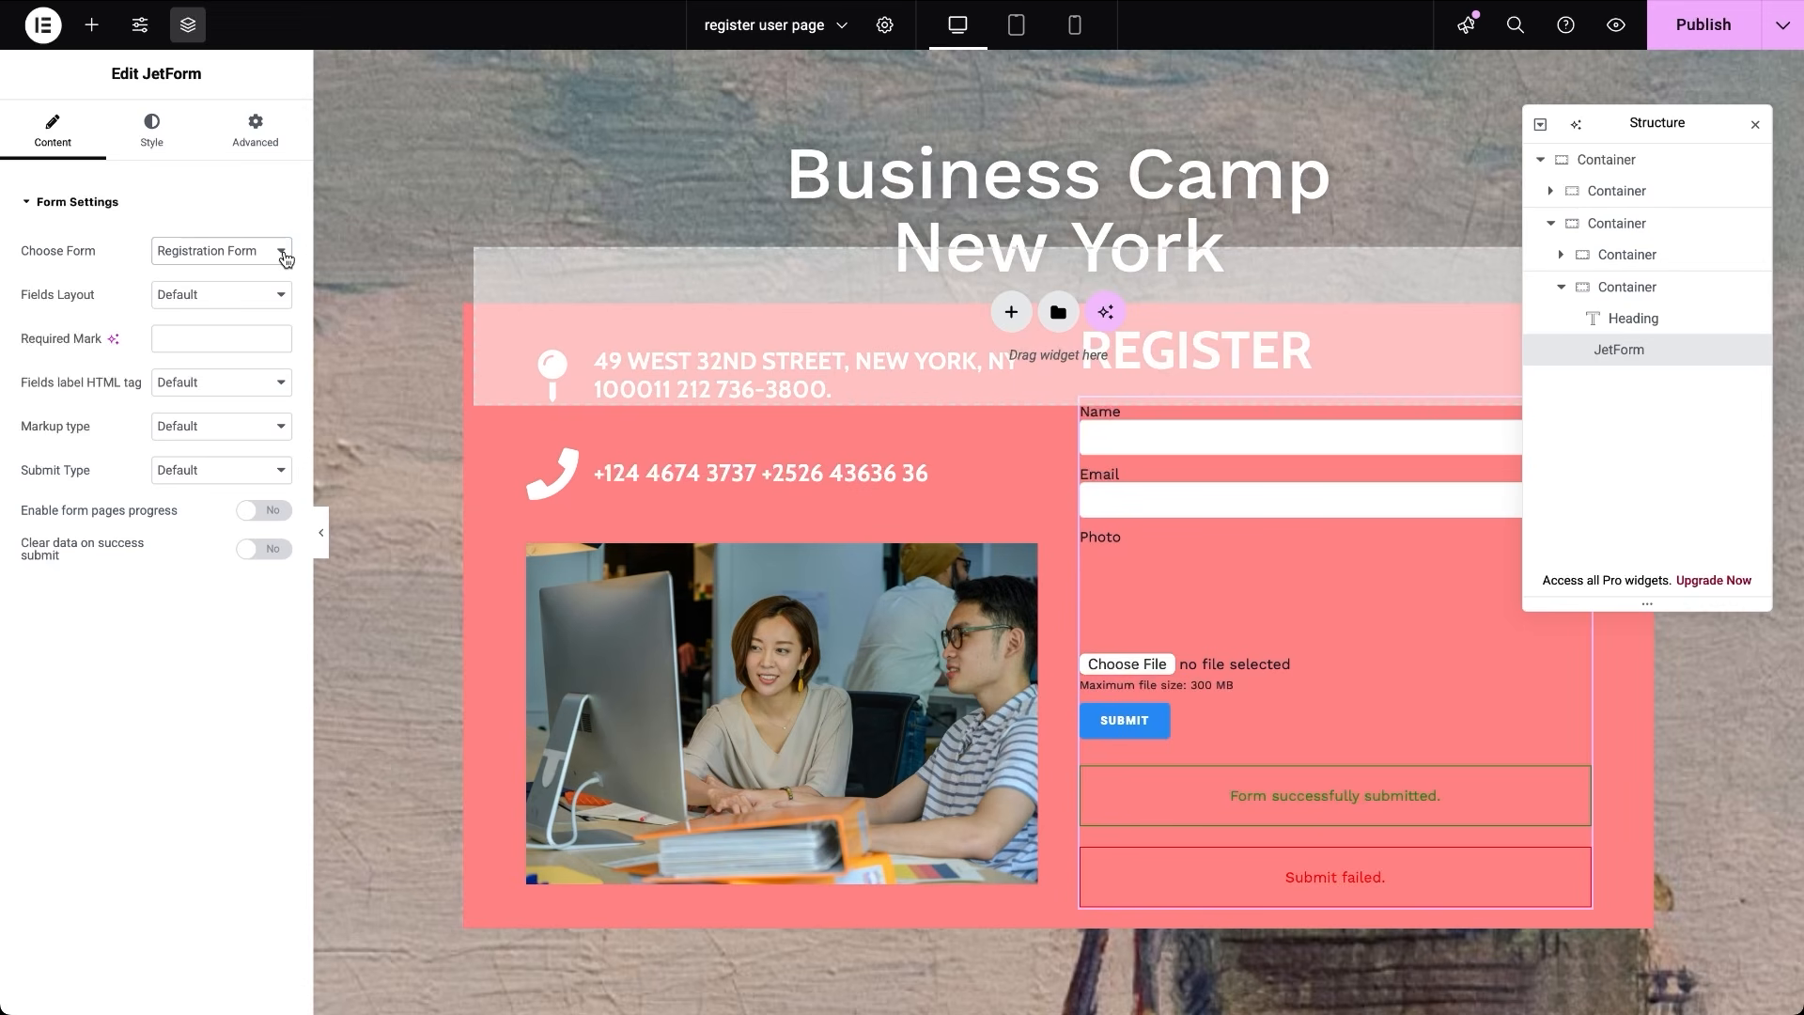
left_click(1689, 23)
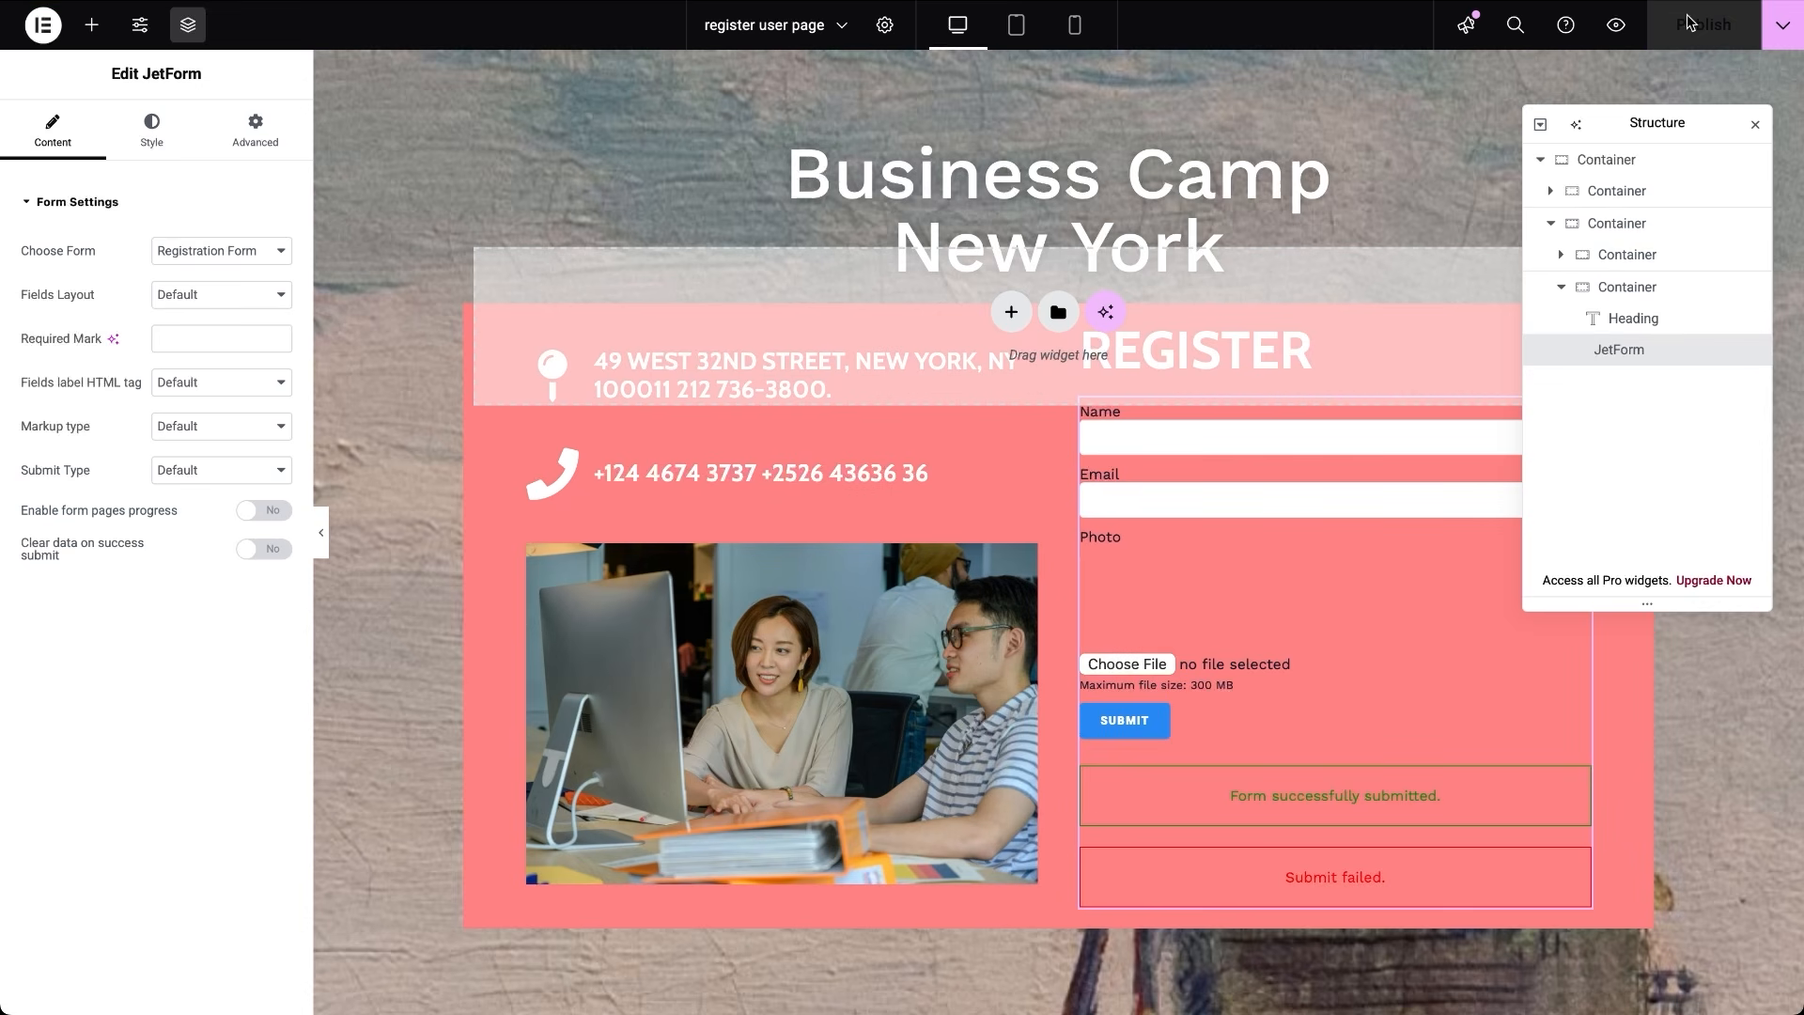
left_click(1618, 27)
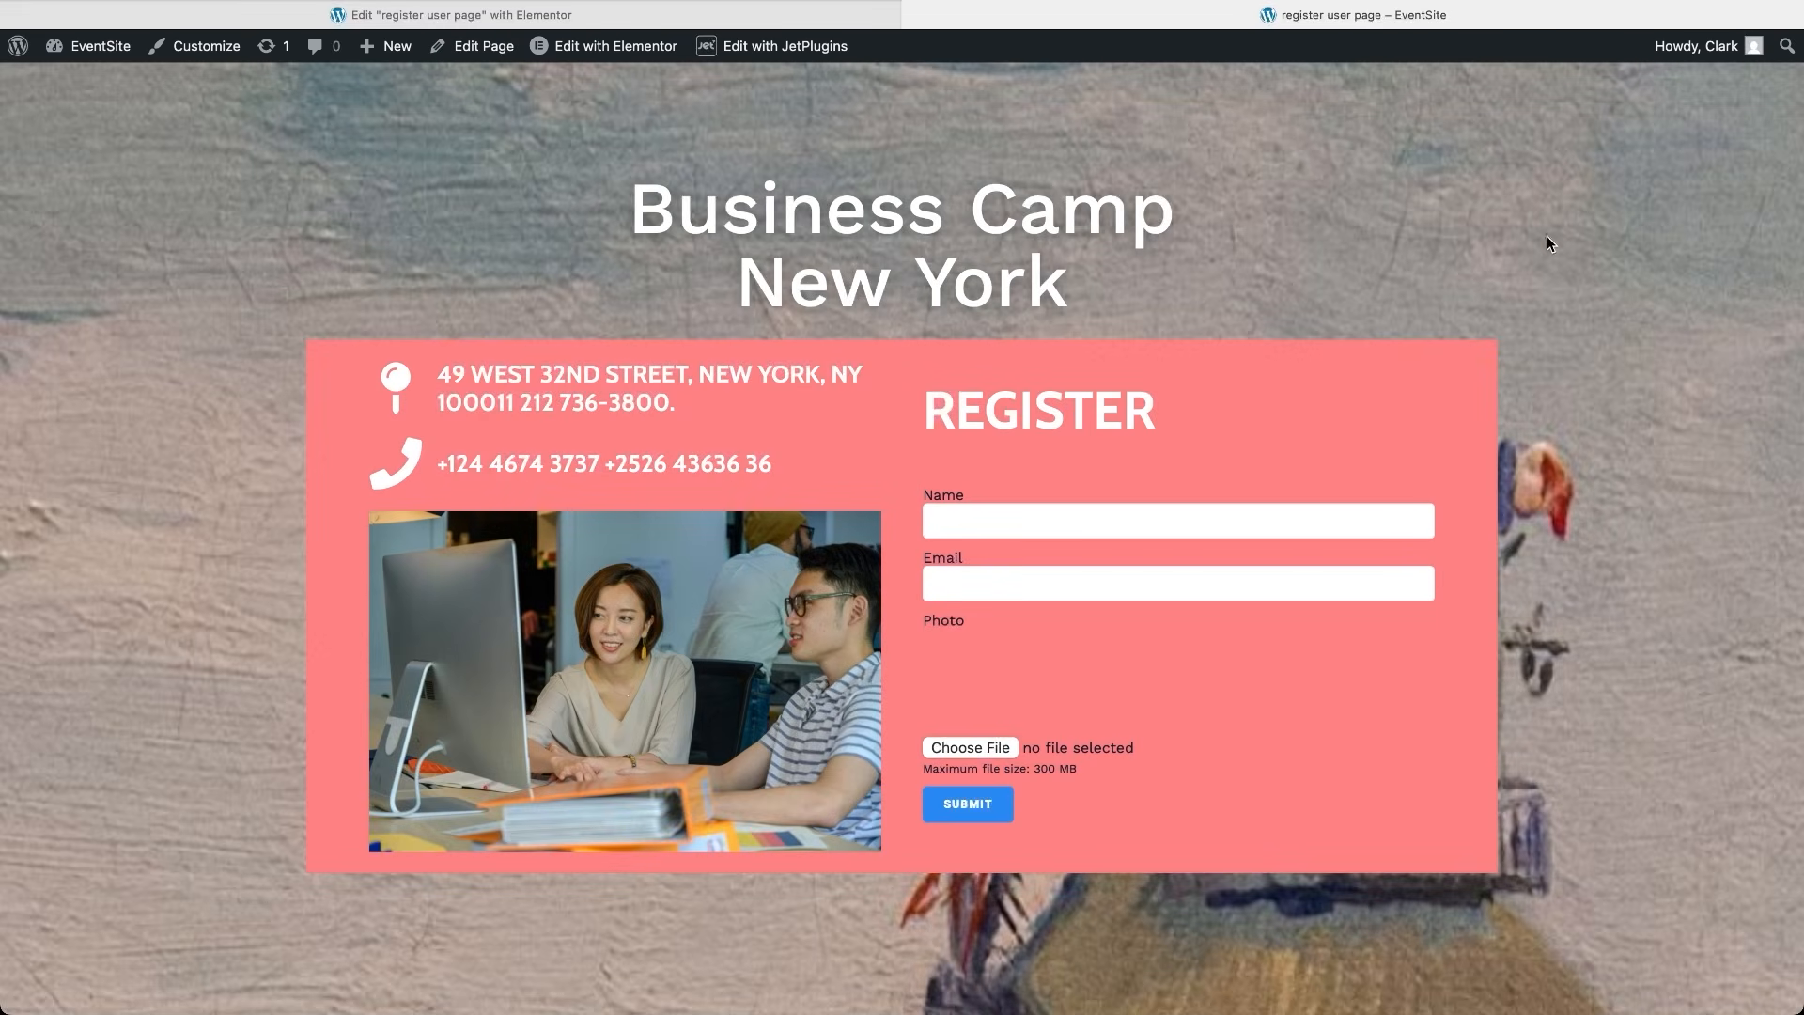
Fill in a participant's name and email, attach person-04.jpg, and submit the registration
left_click(1286, 519)
left_click(1316, 584)
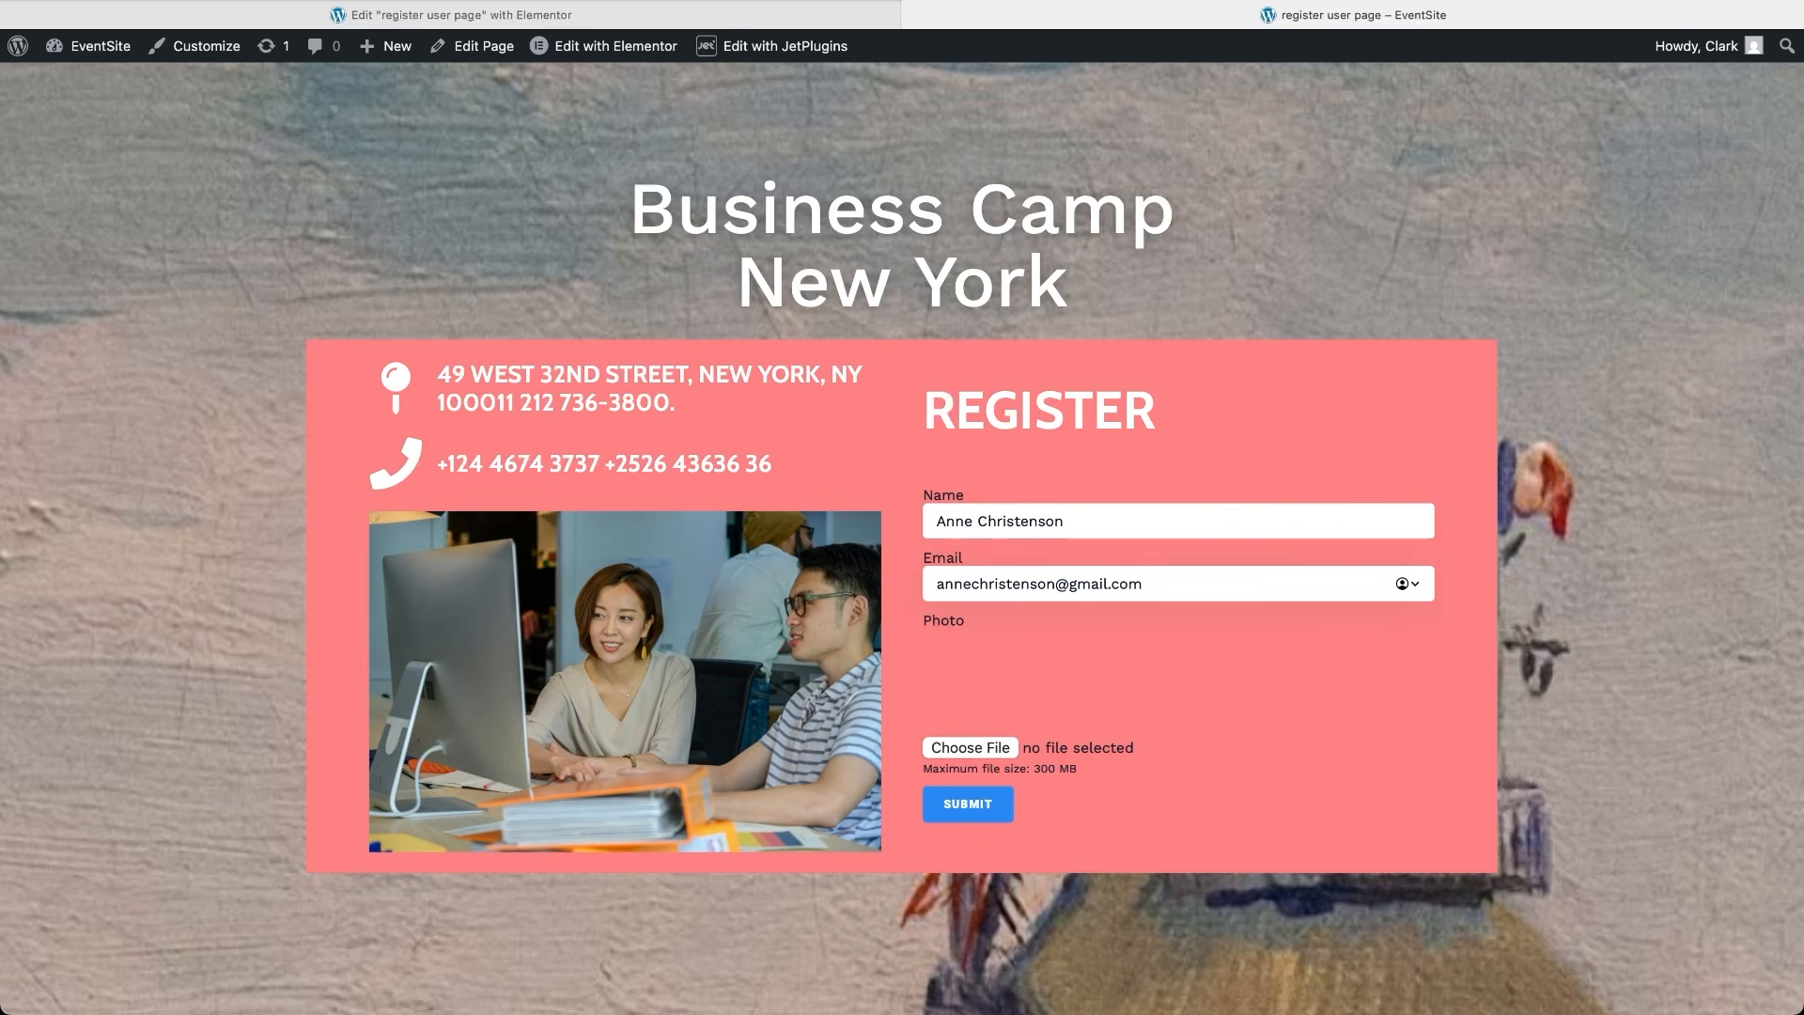
left_click(983, 752)
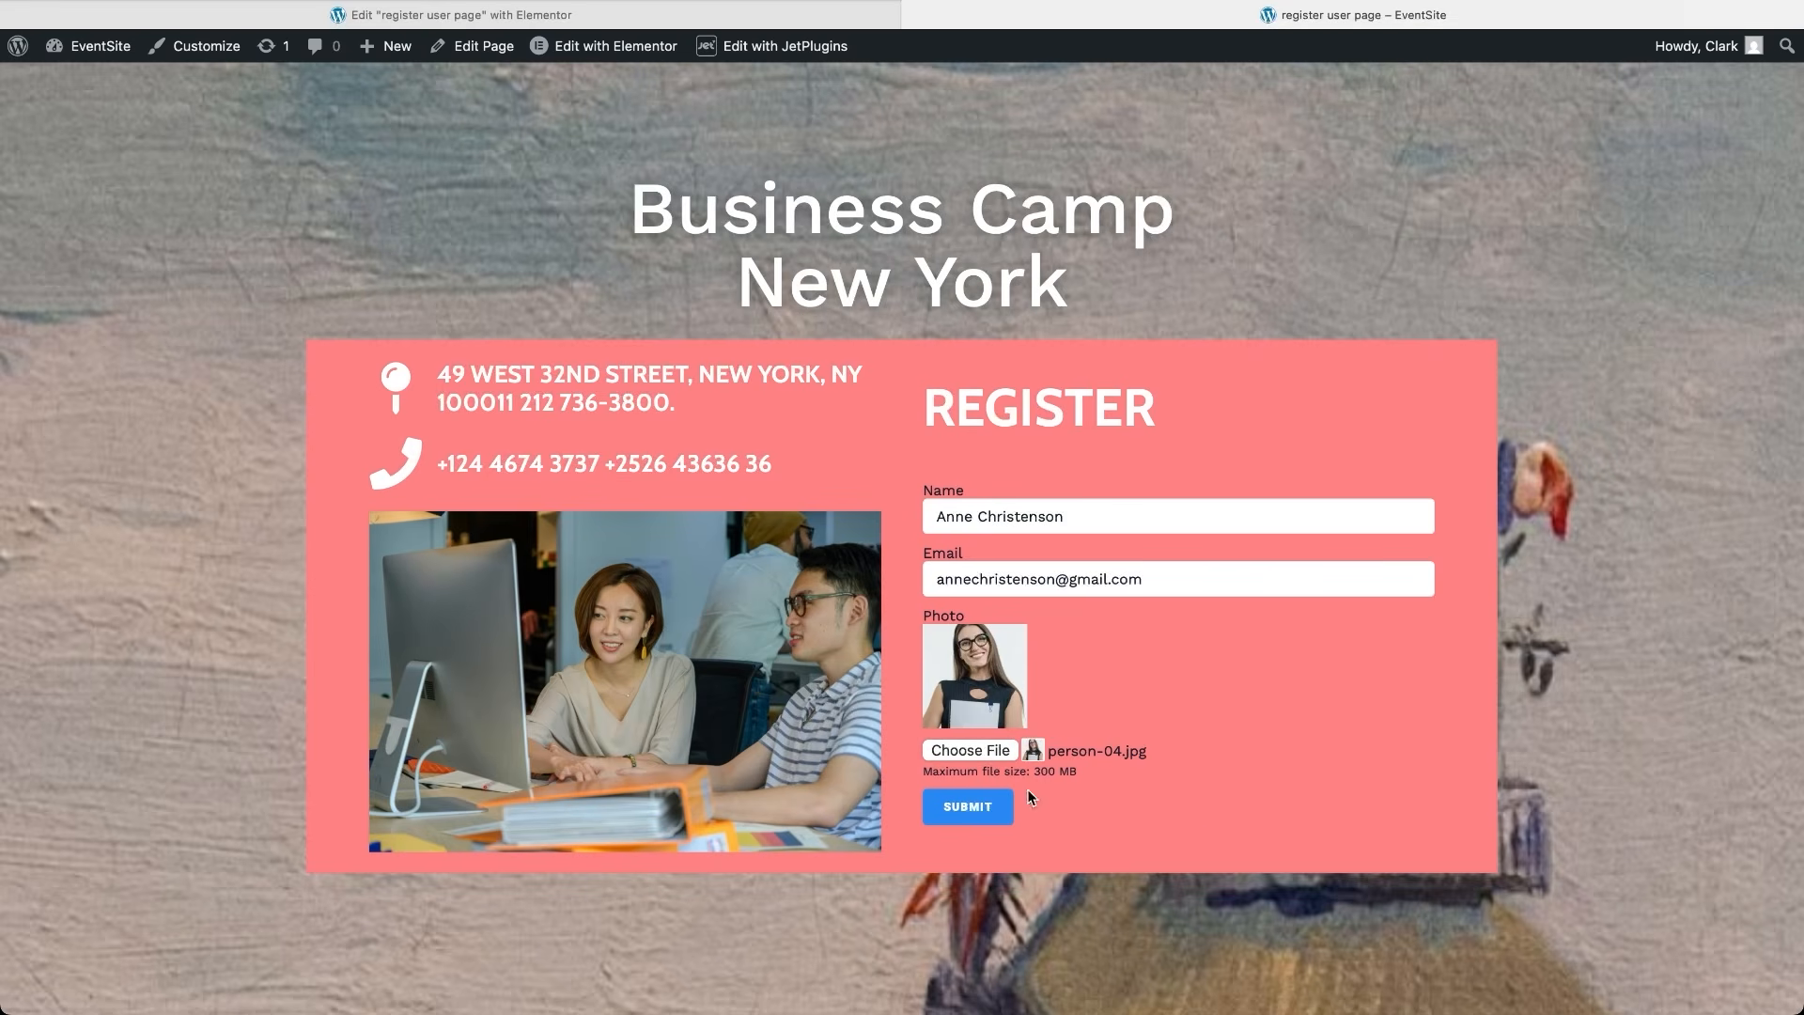
left_click(988, 800)
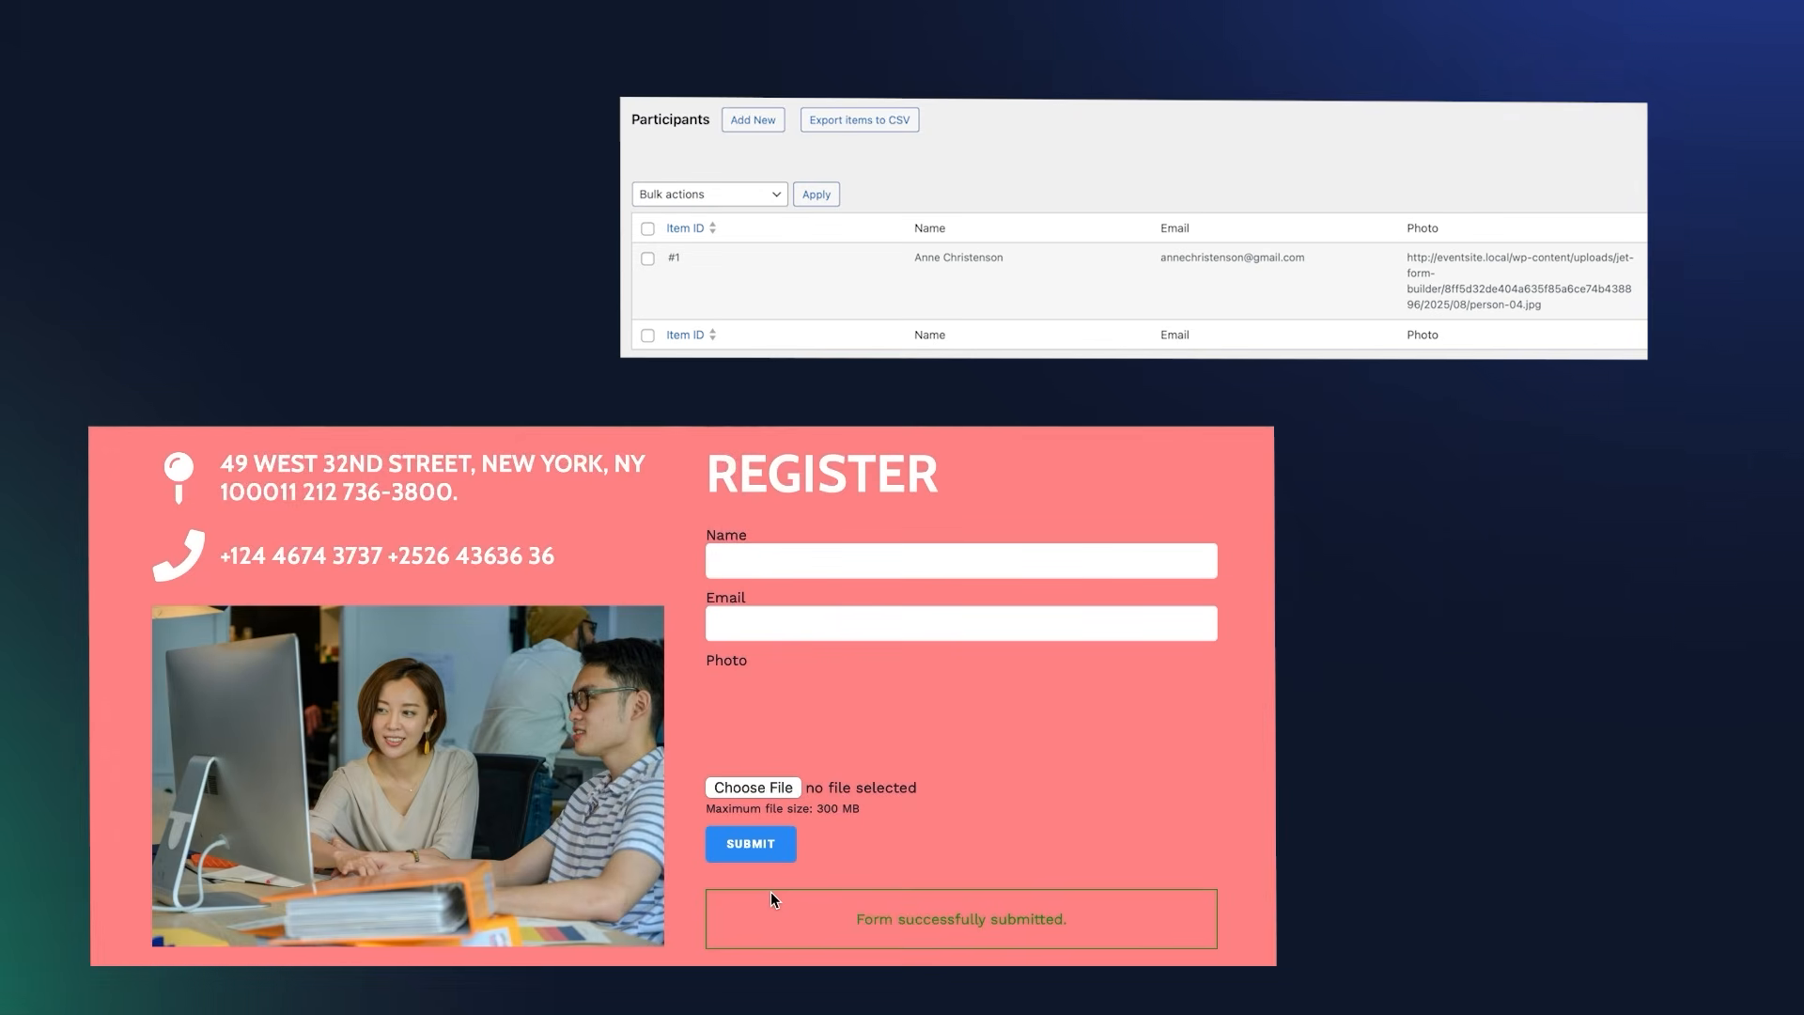
left_click(994, 562)
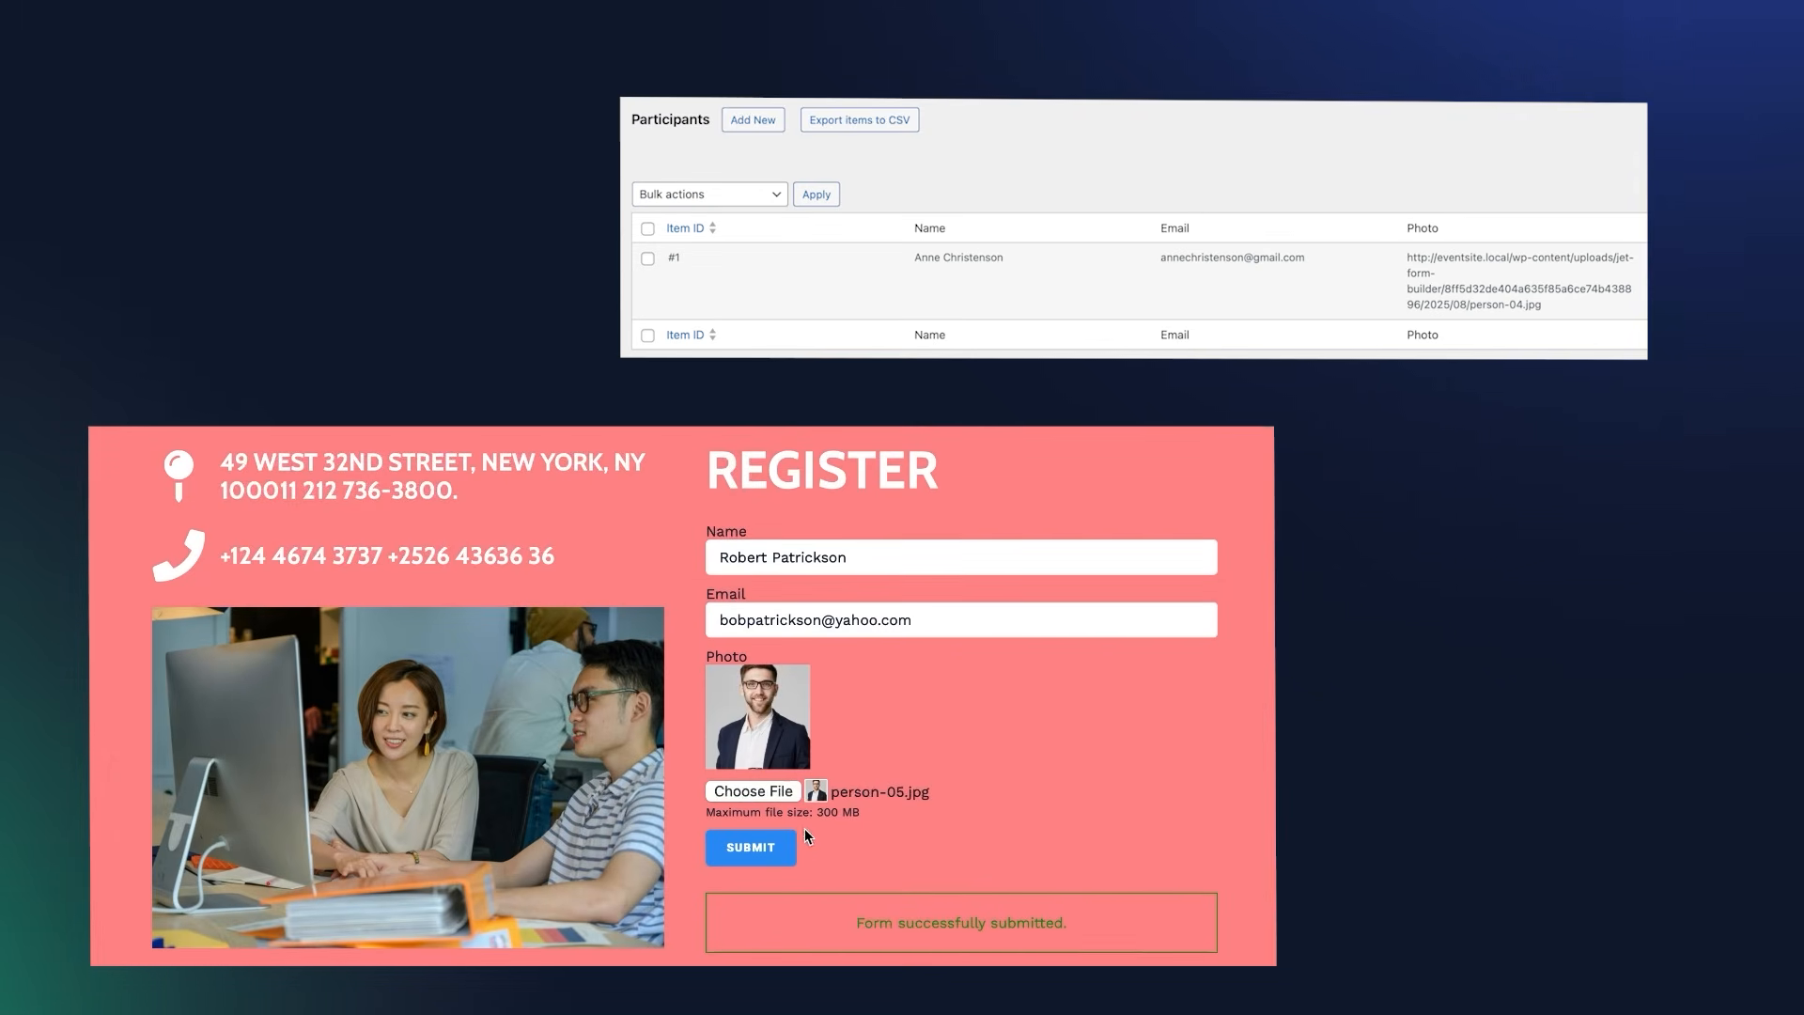
Submit two more front-end registrations, creating Participants entries #5 and #6 (photo person-06.jpg)
left_click(776, 843)
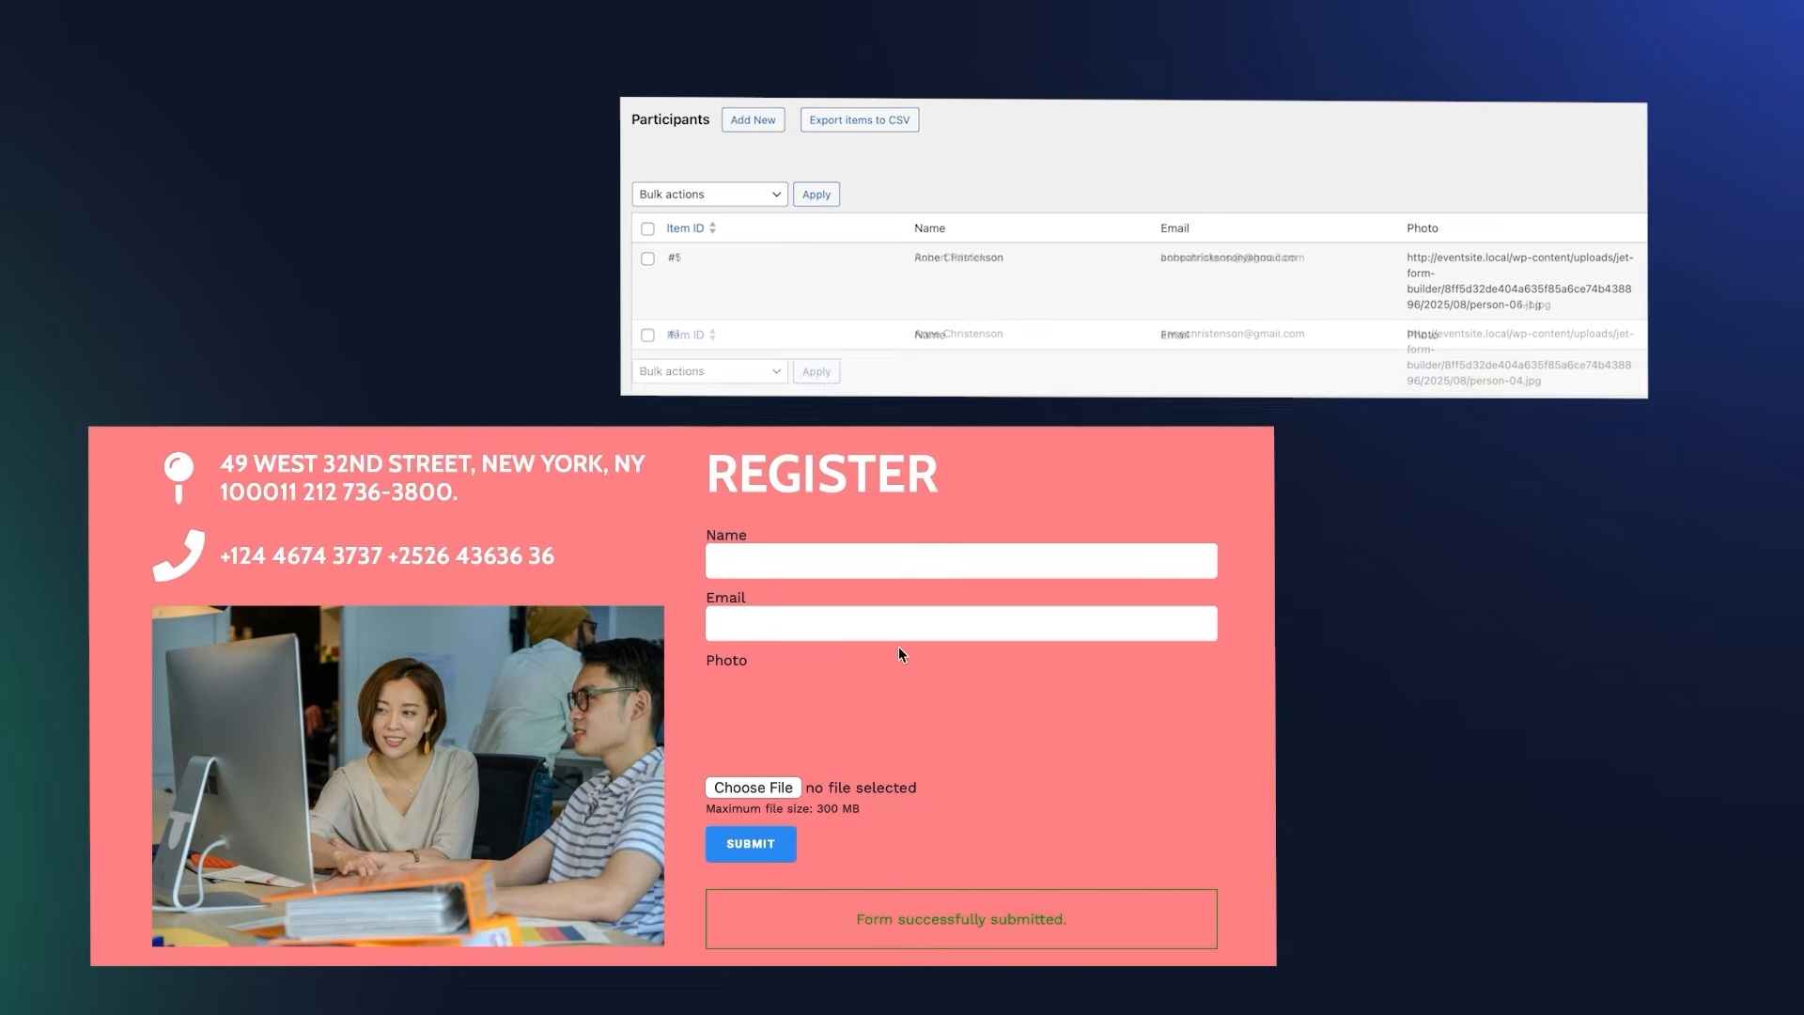
left_click(916, 563)
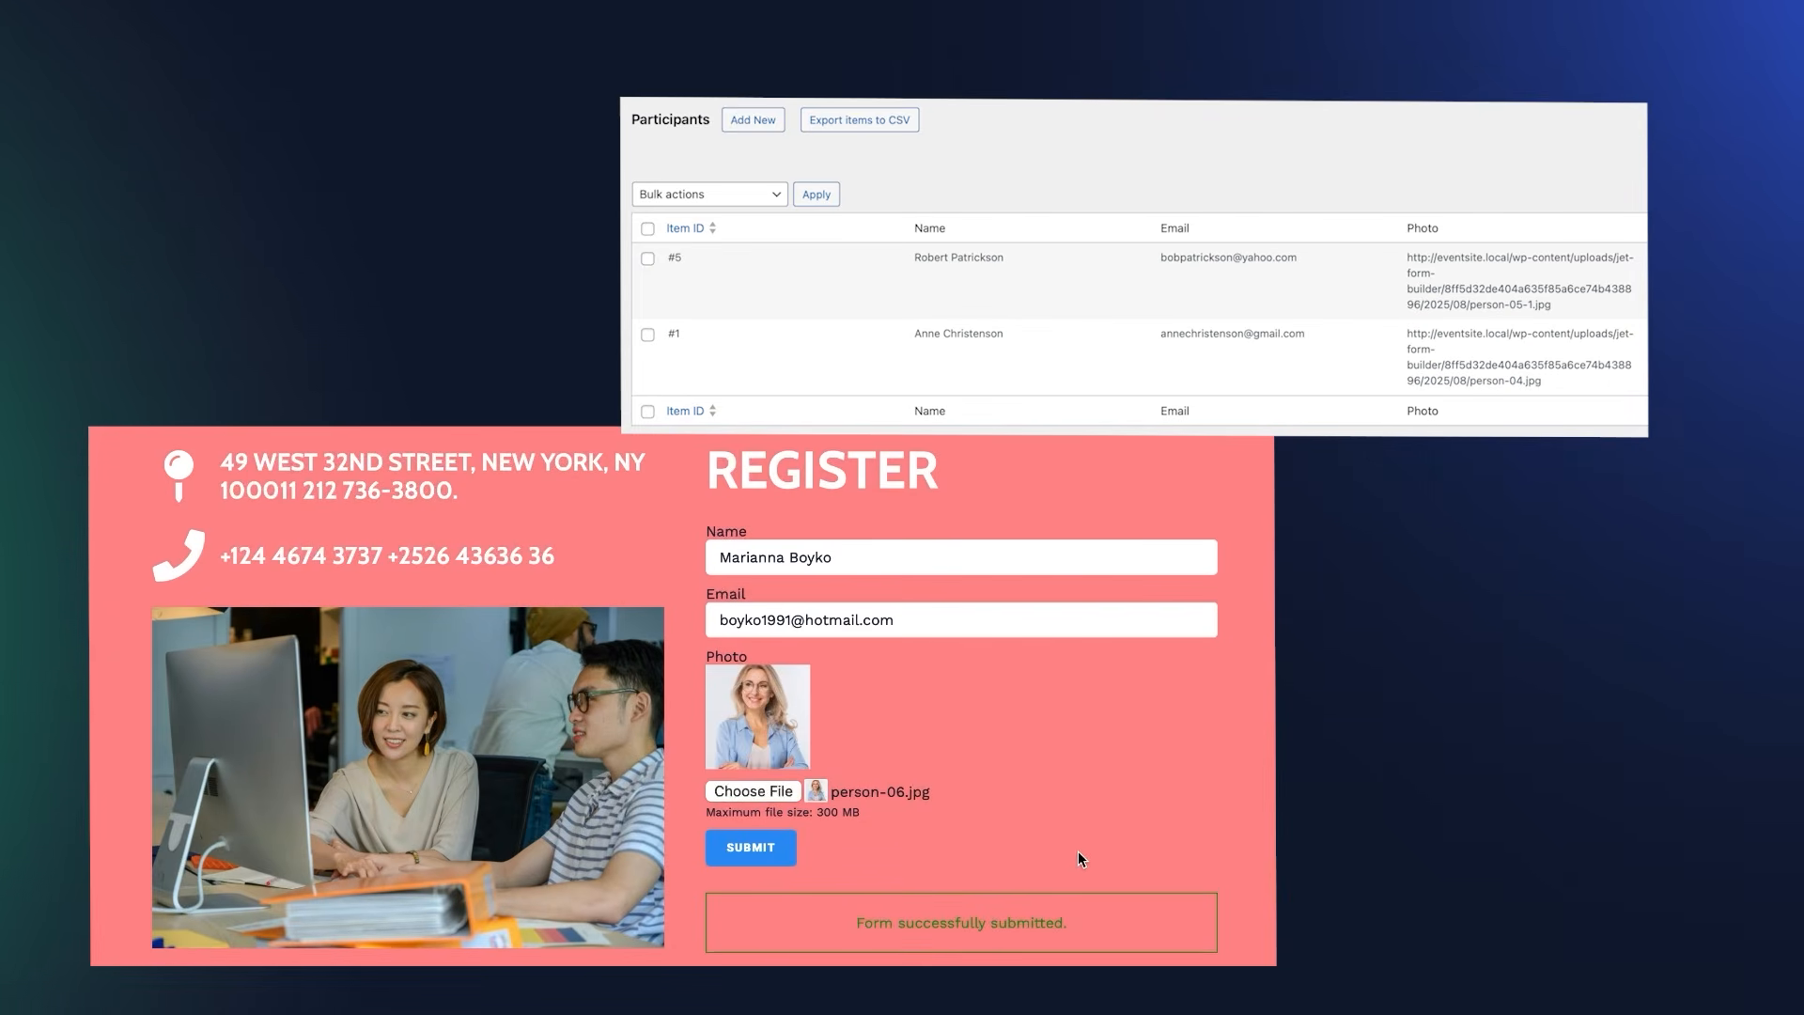
left_click(772, 848)
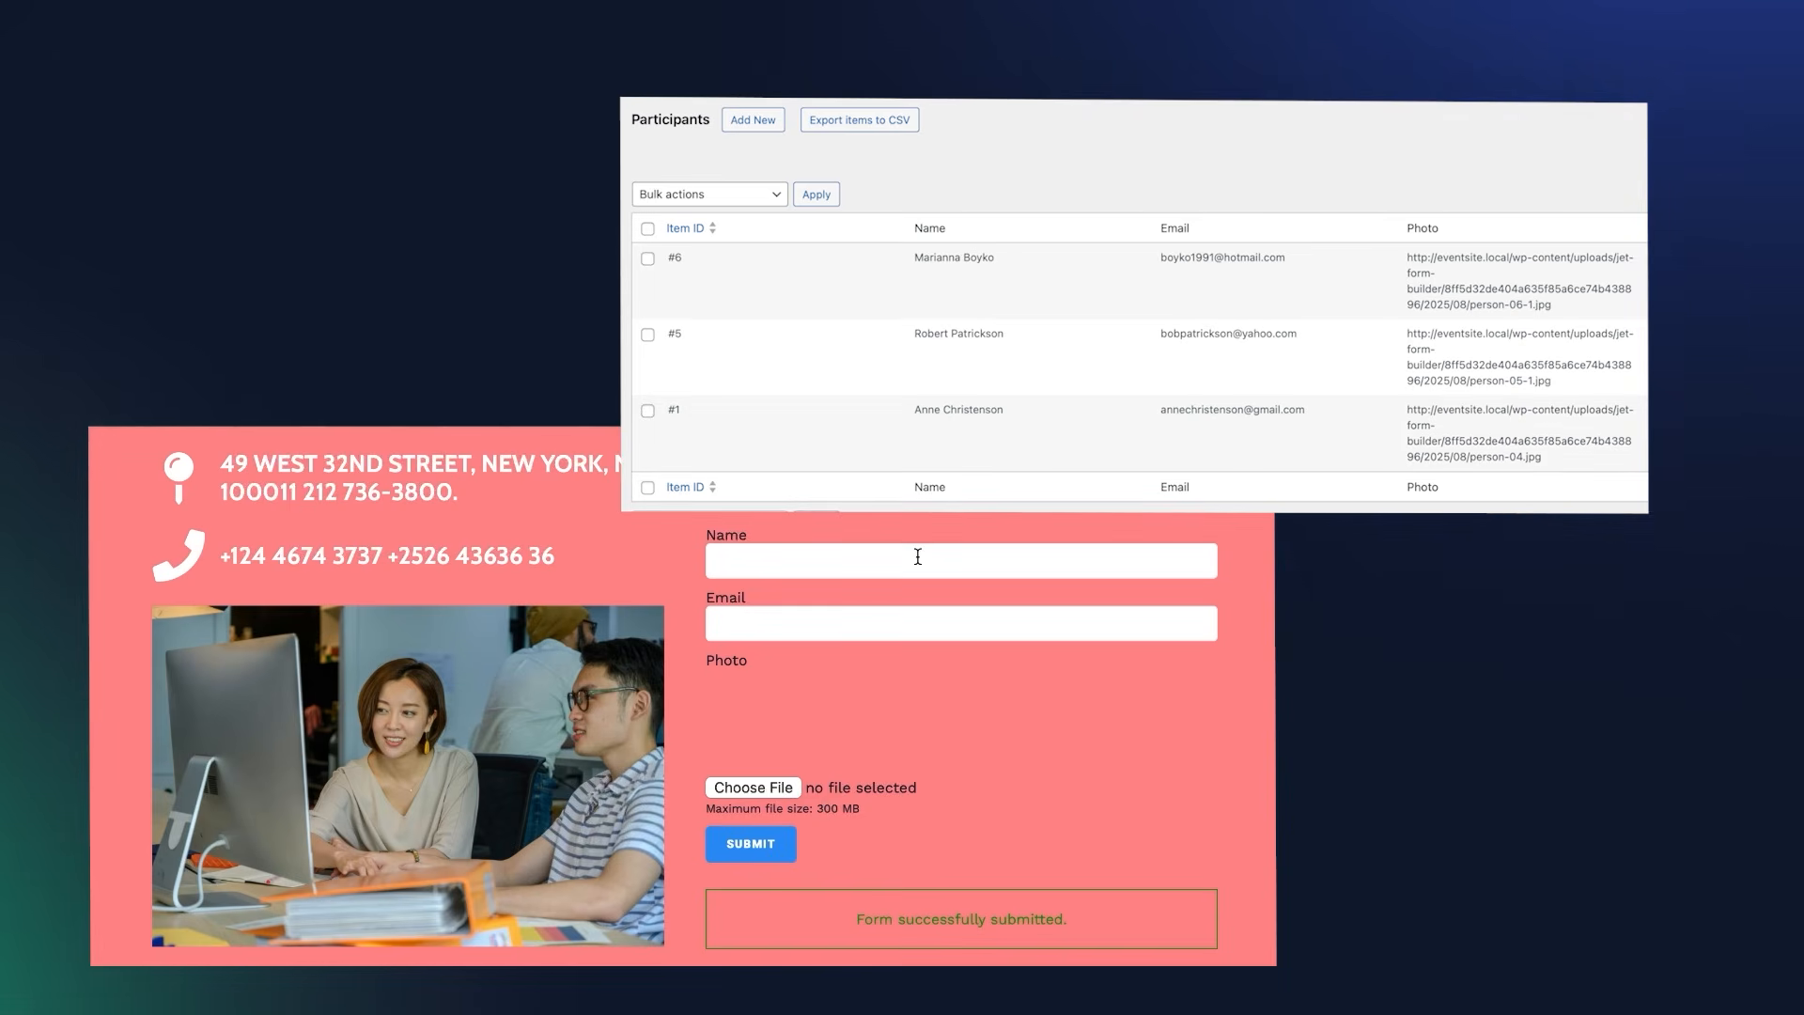